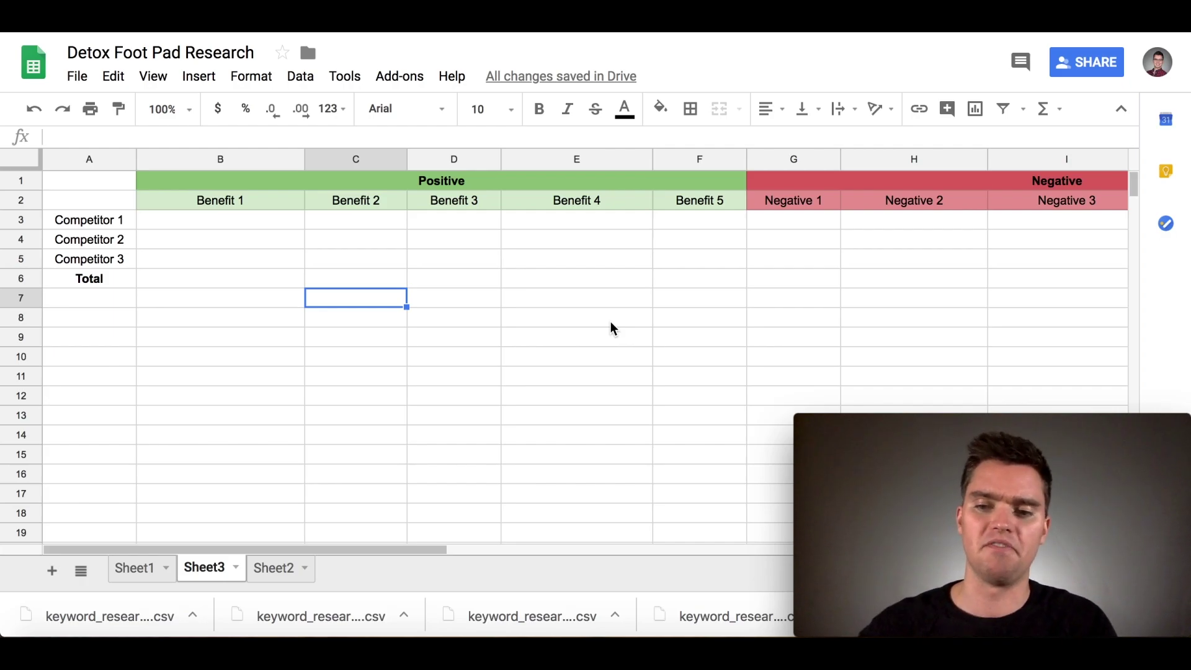
Select the merged 'Positive' header group above the Benefit columns.
left_click(583, 183)
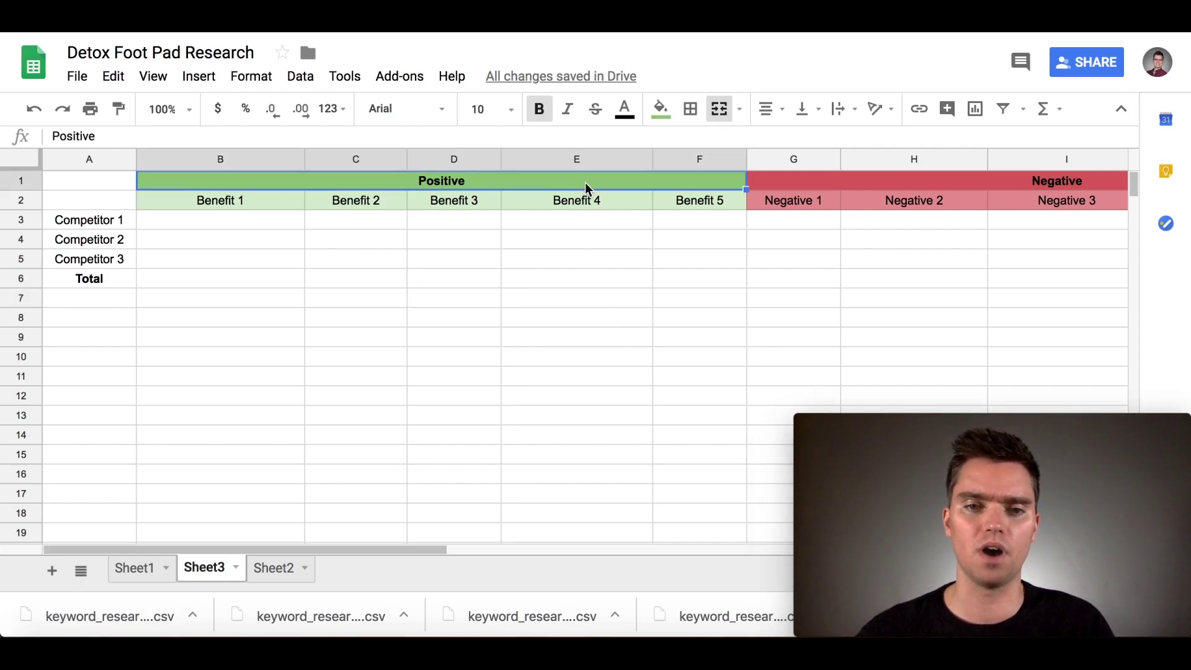
left_click(824, 180)
left_click(670, 186)
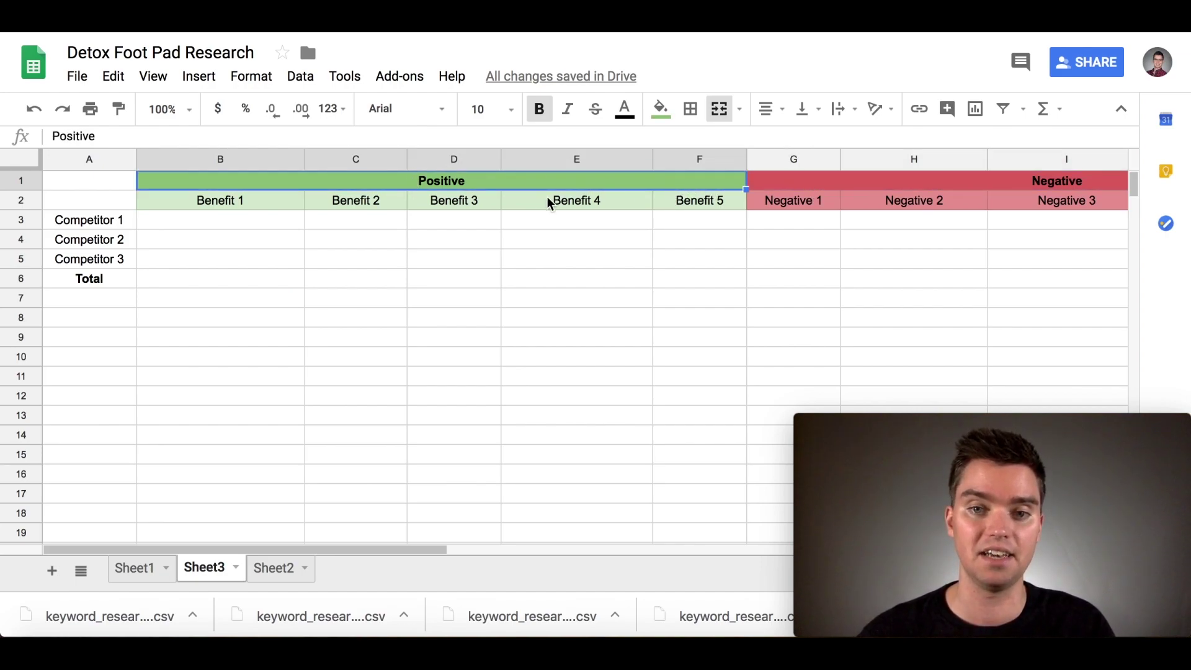
left_click(847, 181)
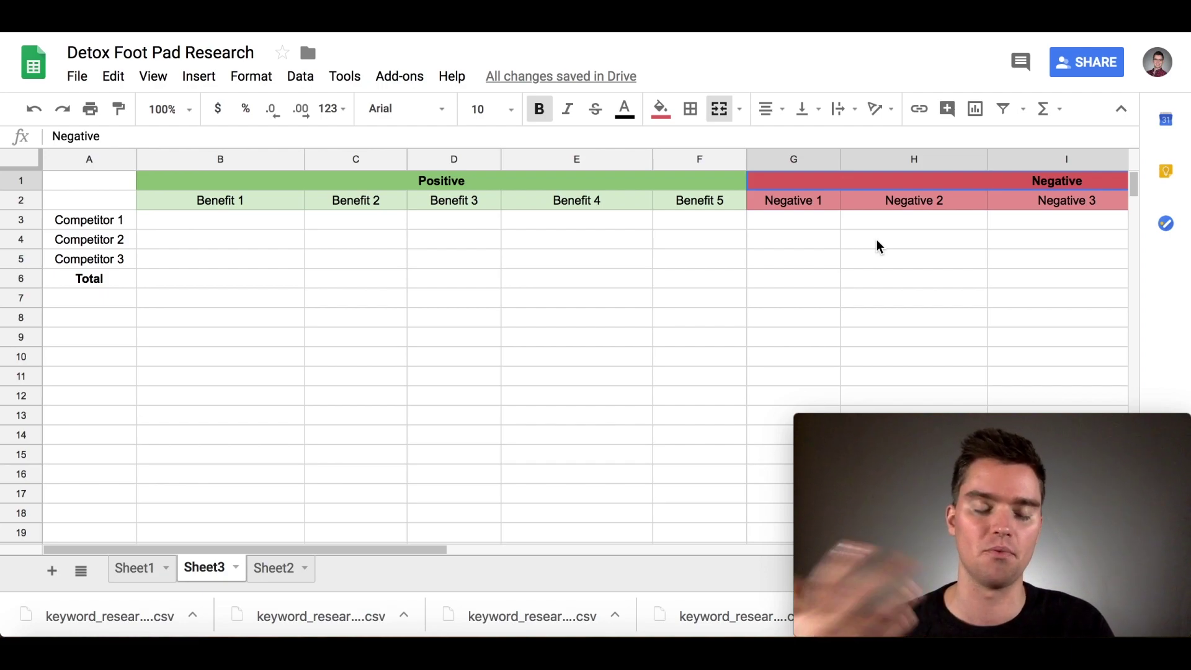
left_click(705, 184)
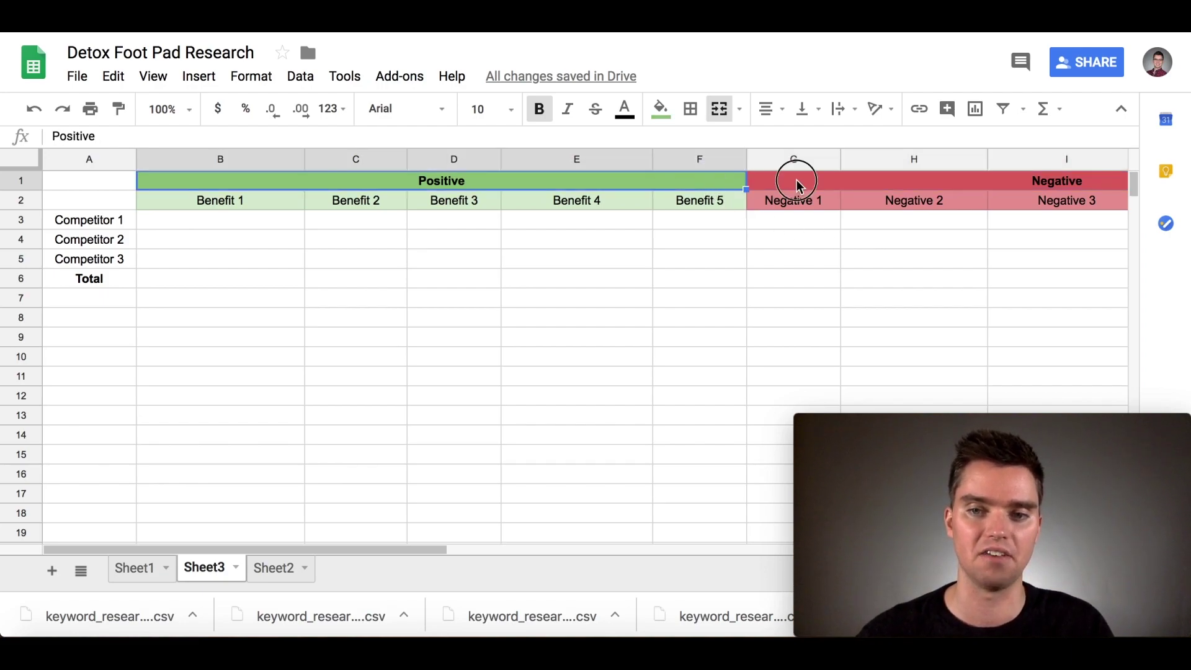
left_click(796, 180)
left_click(269, 210)
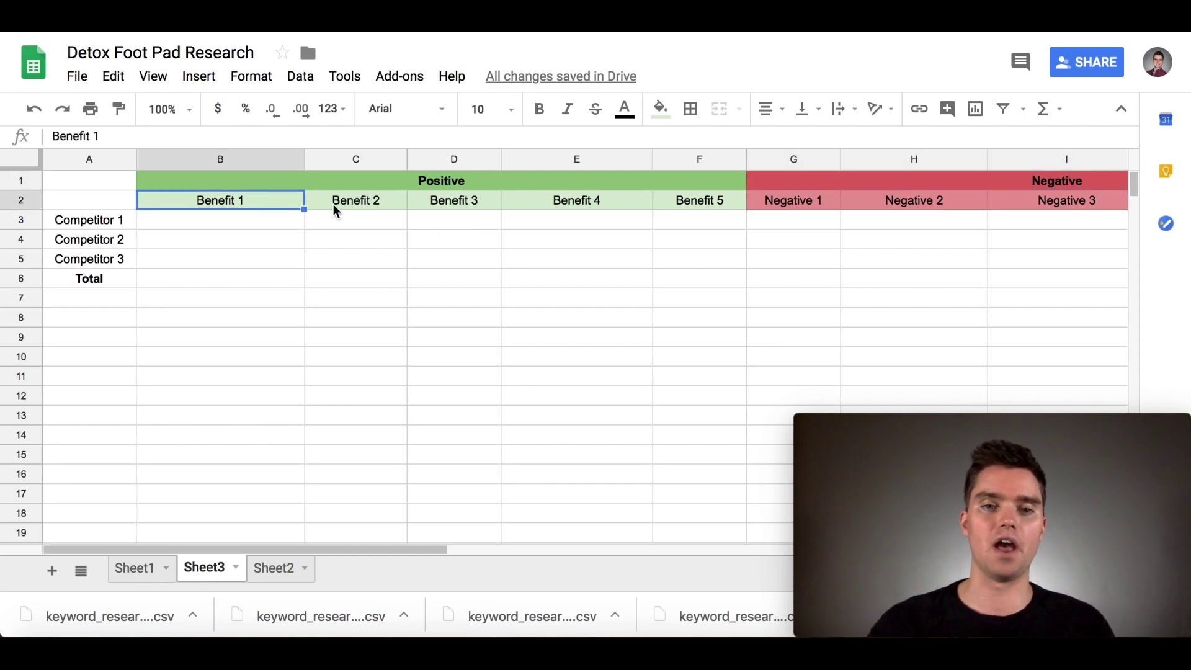
left_click(358, 205)
left_click(460, 198)
left_click(540, 198)
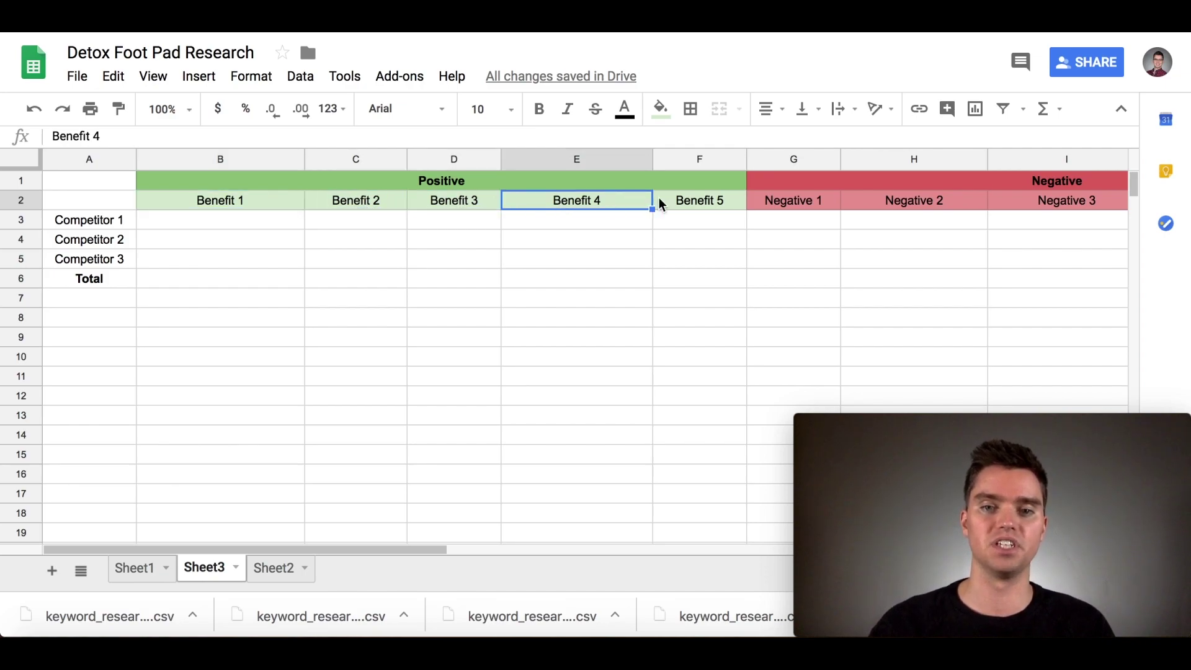
left_click(679, 202)
left_click(603, 206)
left_click(460, 202)
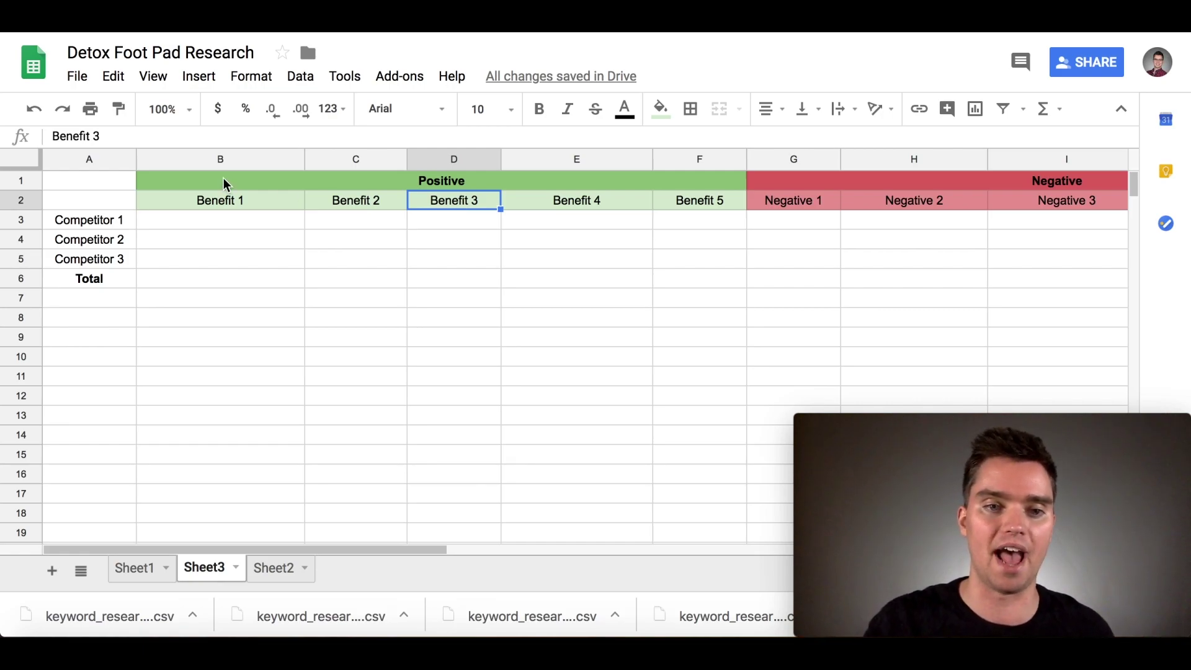
left_click(237, 205)
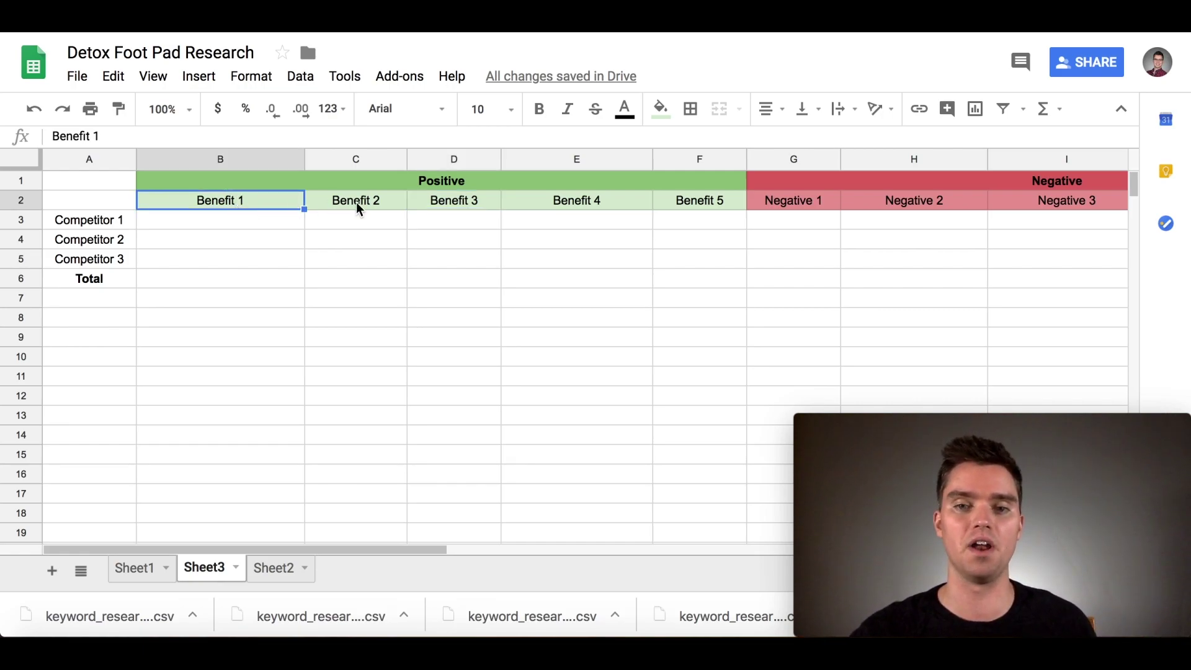
Rename the merged Negative header group to 'Pain Points'.
left_click(686, 206)
scroll(777, 207, "right", 2)
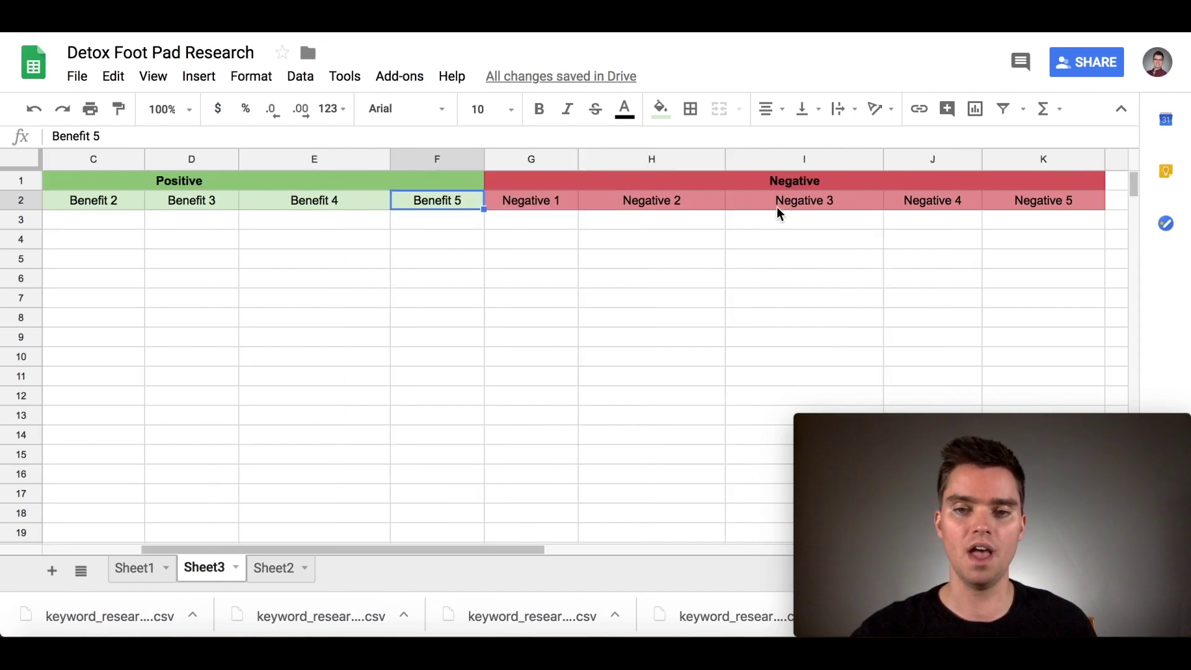
left_click(551, 204)
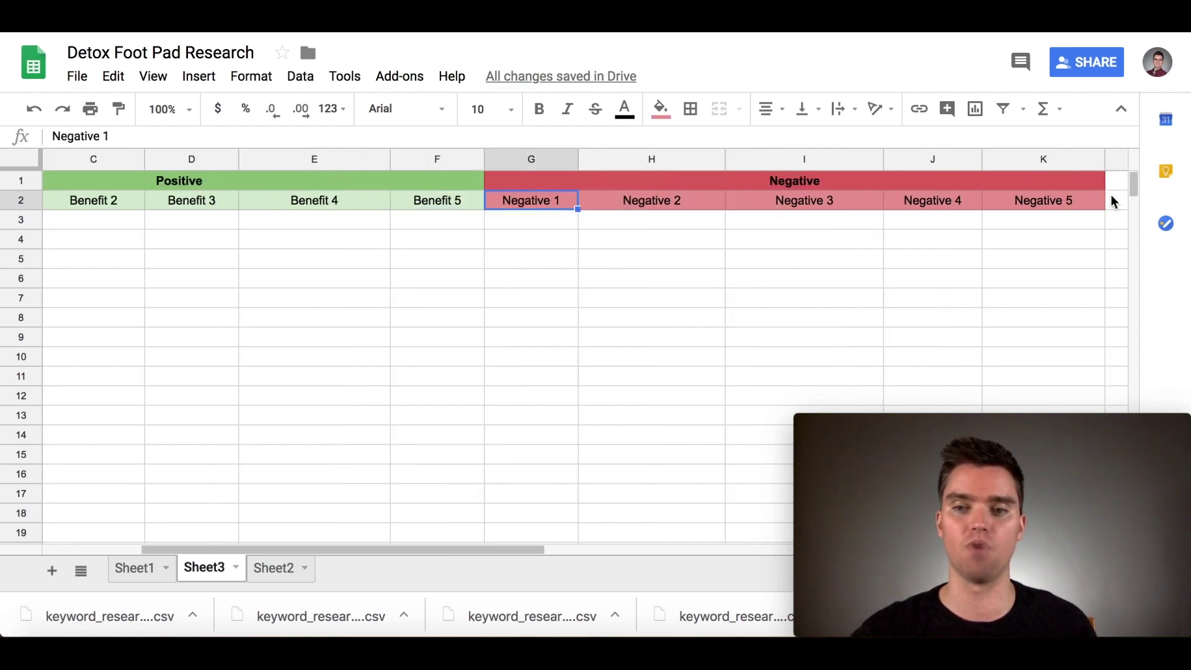
left_click(1067, 206)
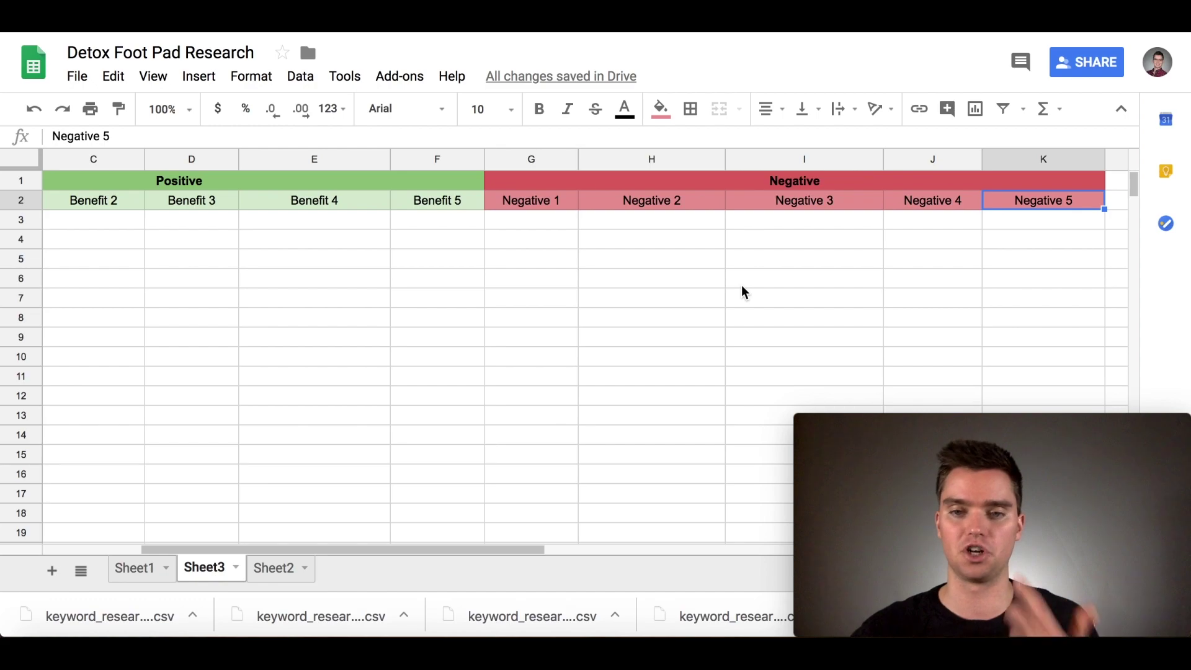
left_click(826, 179)
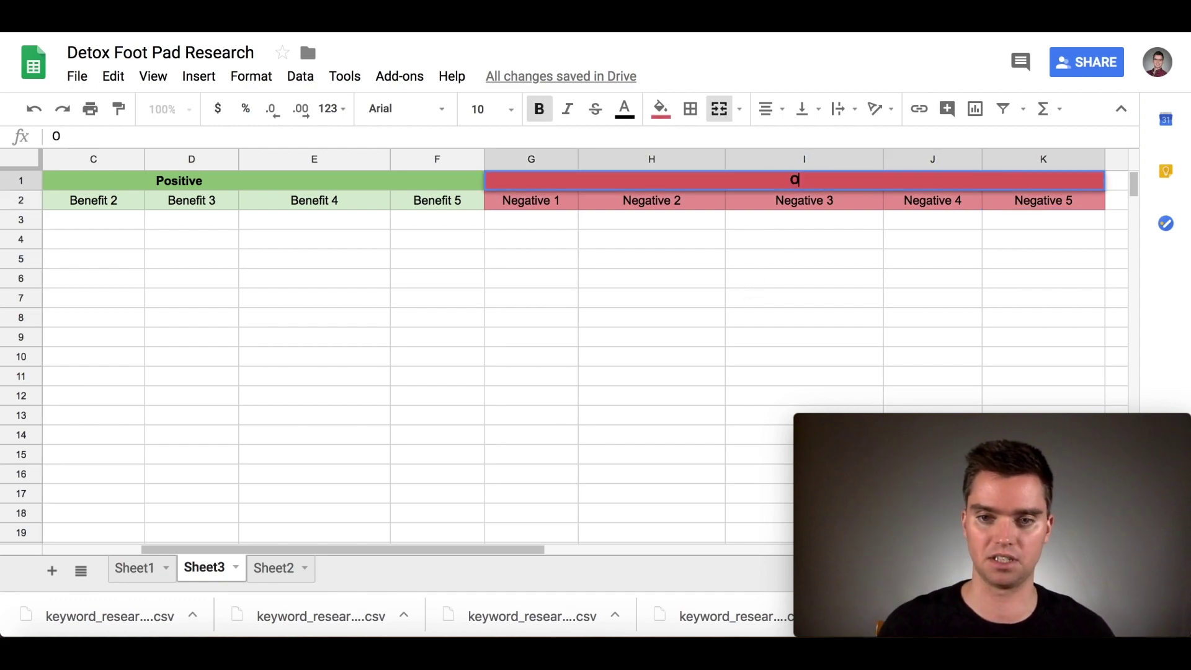
type("ne")
key("BackSpace")
key("BackSpace")
key("BackSpace")
type("P")
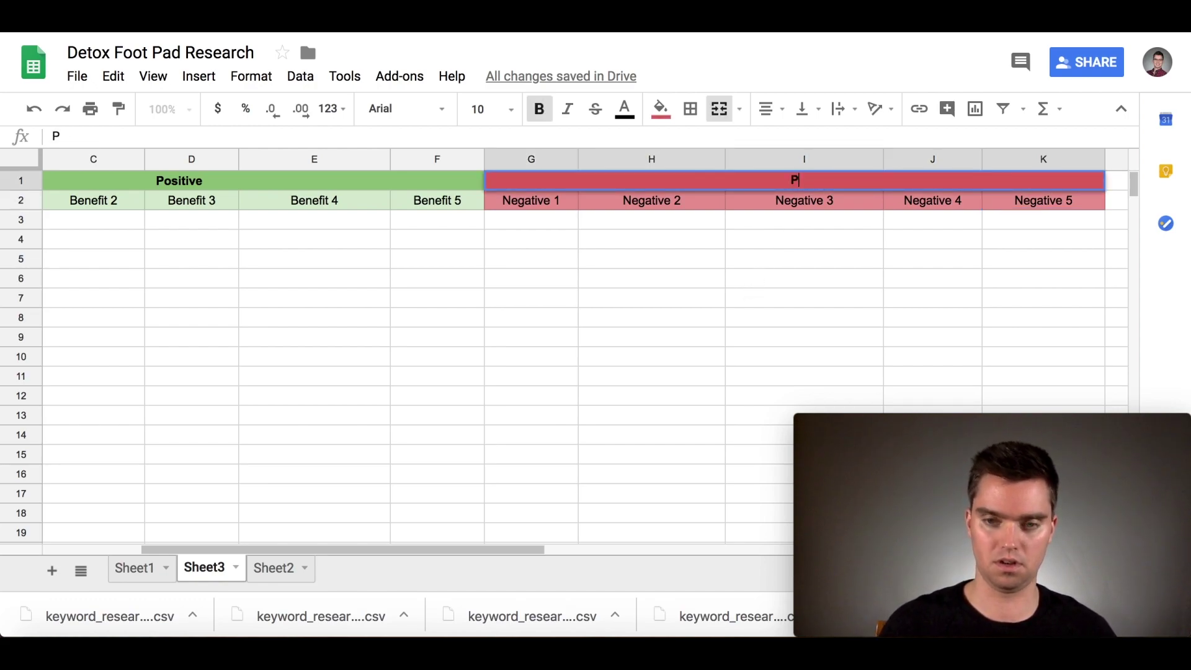
type("ain Points")
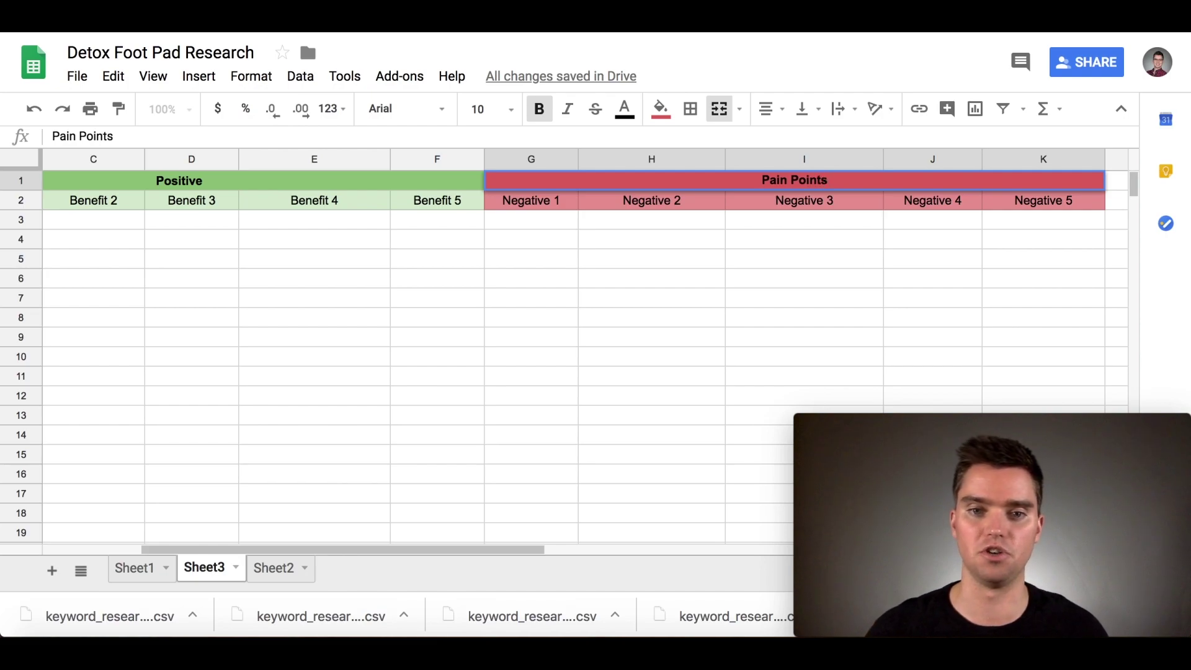
left_click(697, 286)
Rename the merged Positive header group to 'Benifits'.
scroll(617, 282, "left", 5)
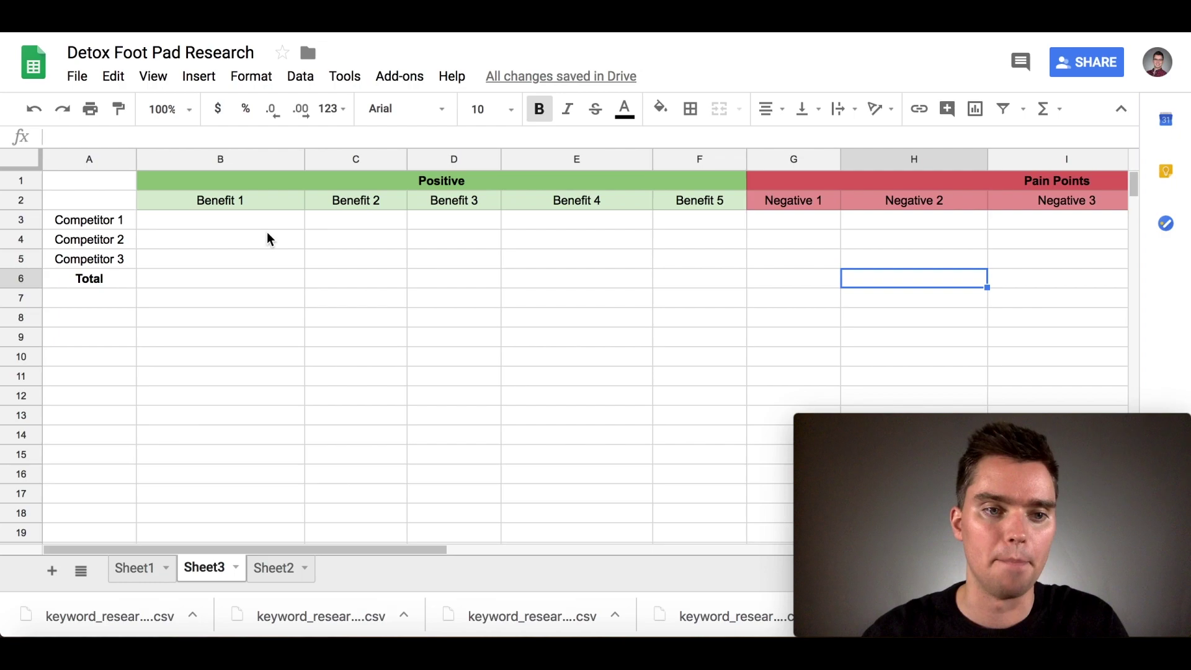
left_click(439, 181)
type("Beni")
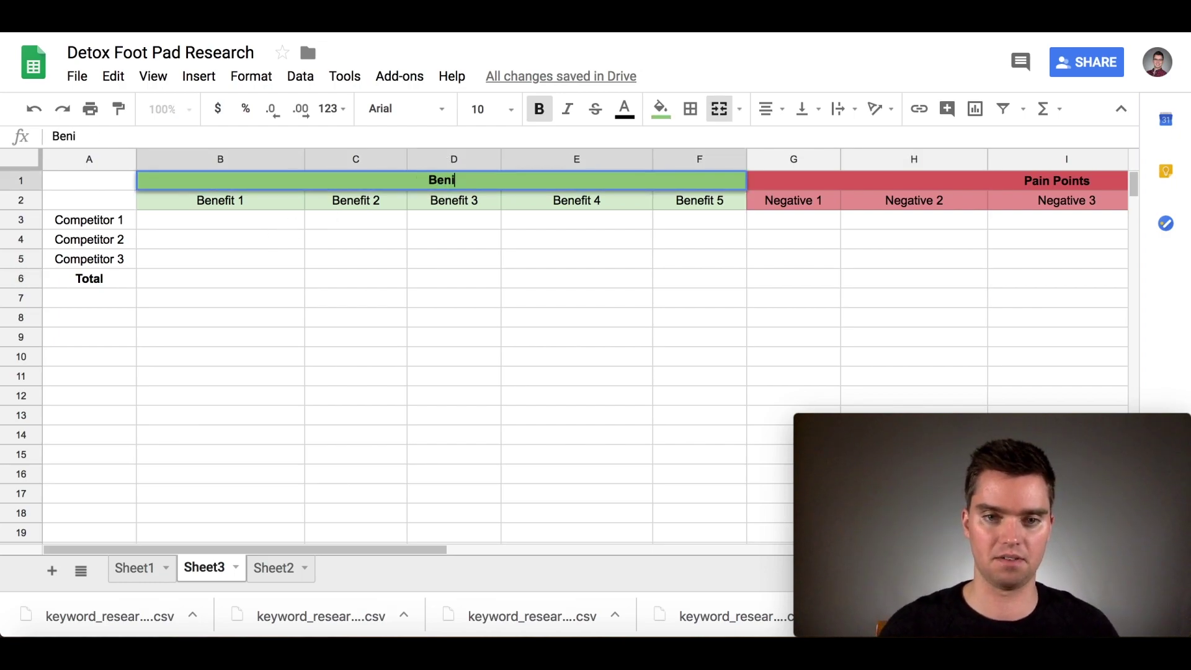
key("BackSpace")
type("ifits")
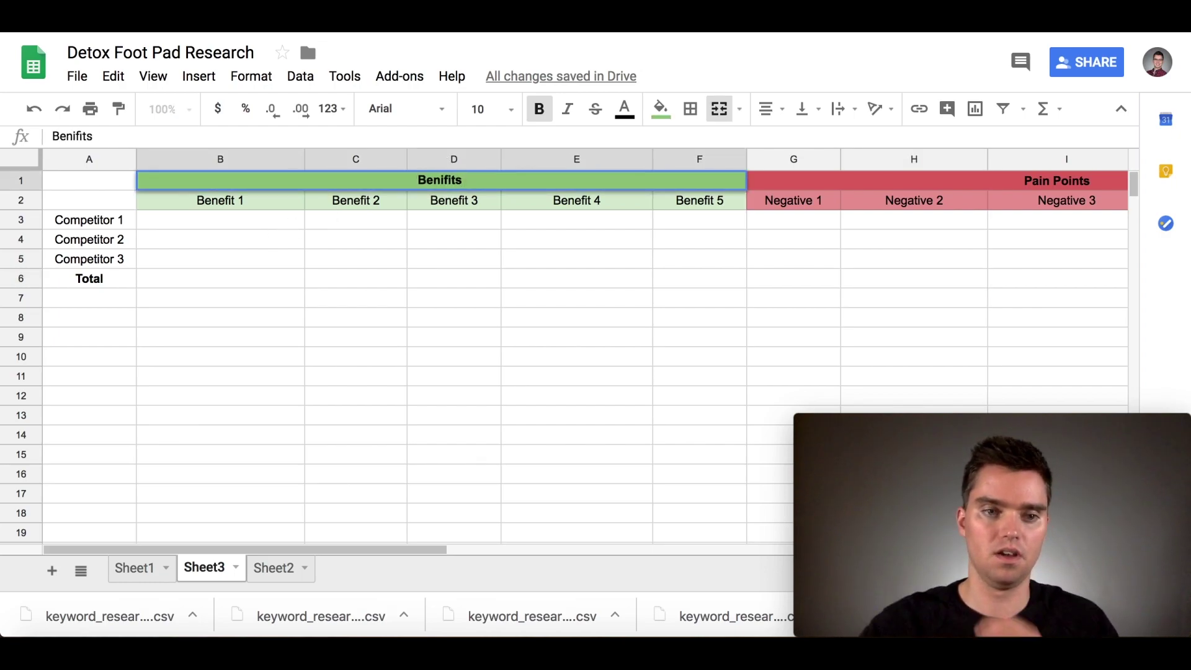
left_click(327, 277)
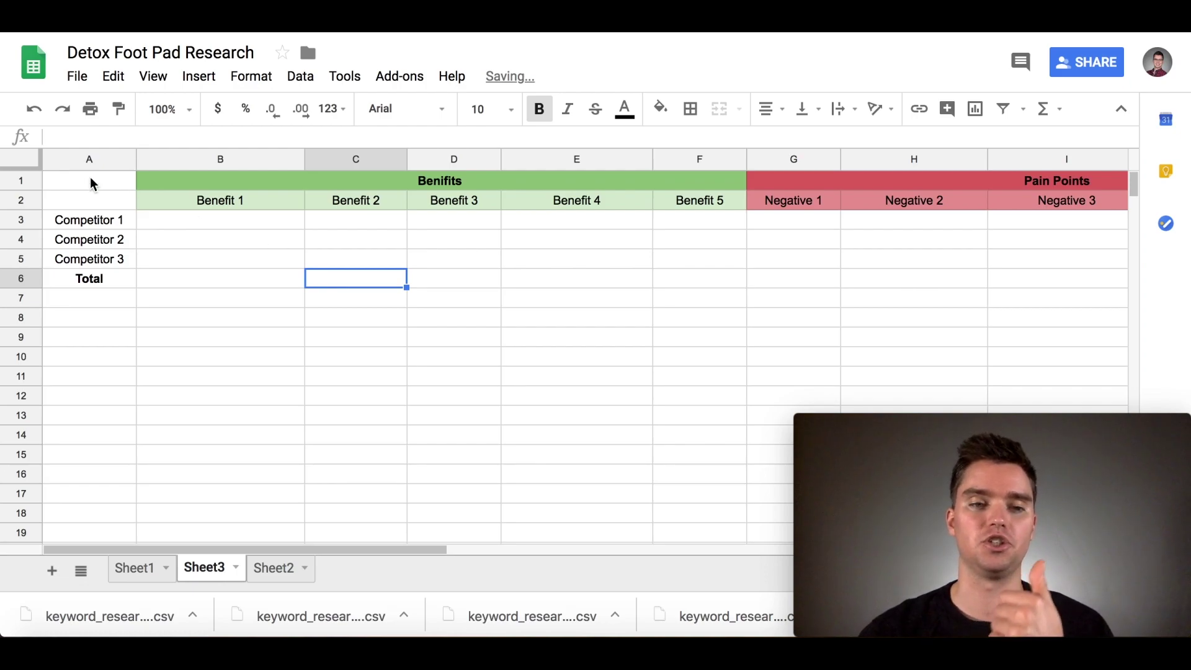
Select Competitor 1's Benefit 1 cell, then switch to the Amazon foot pad product page.
left_click(117, 222)
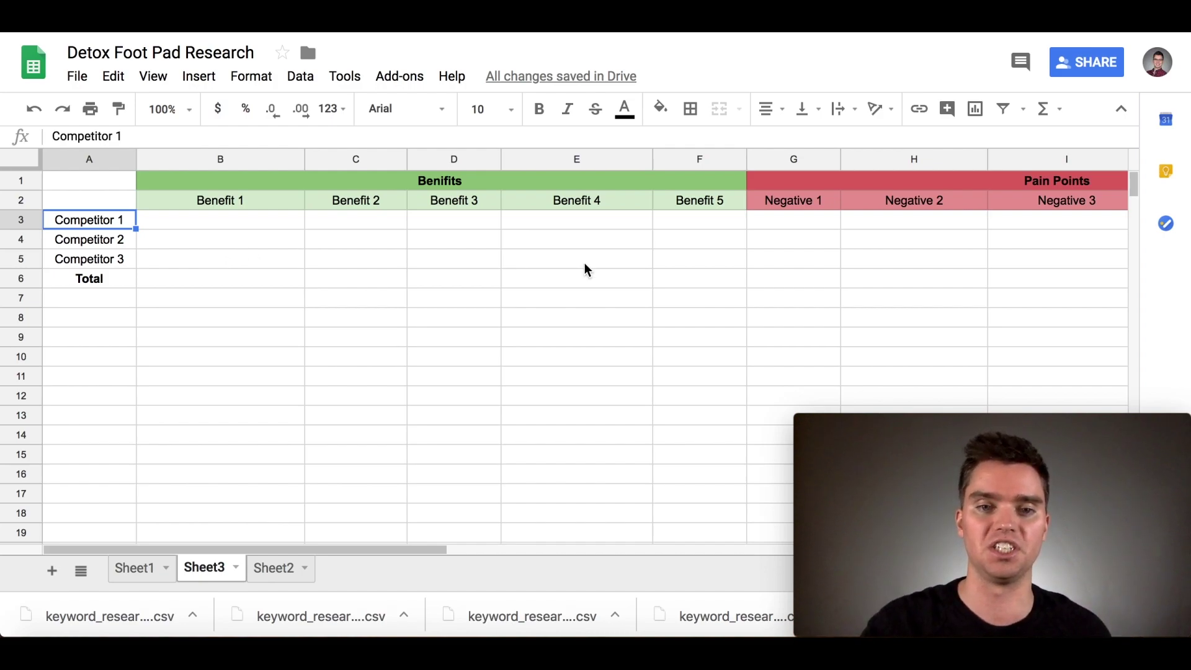
left_click(277, 225)
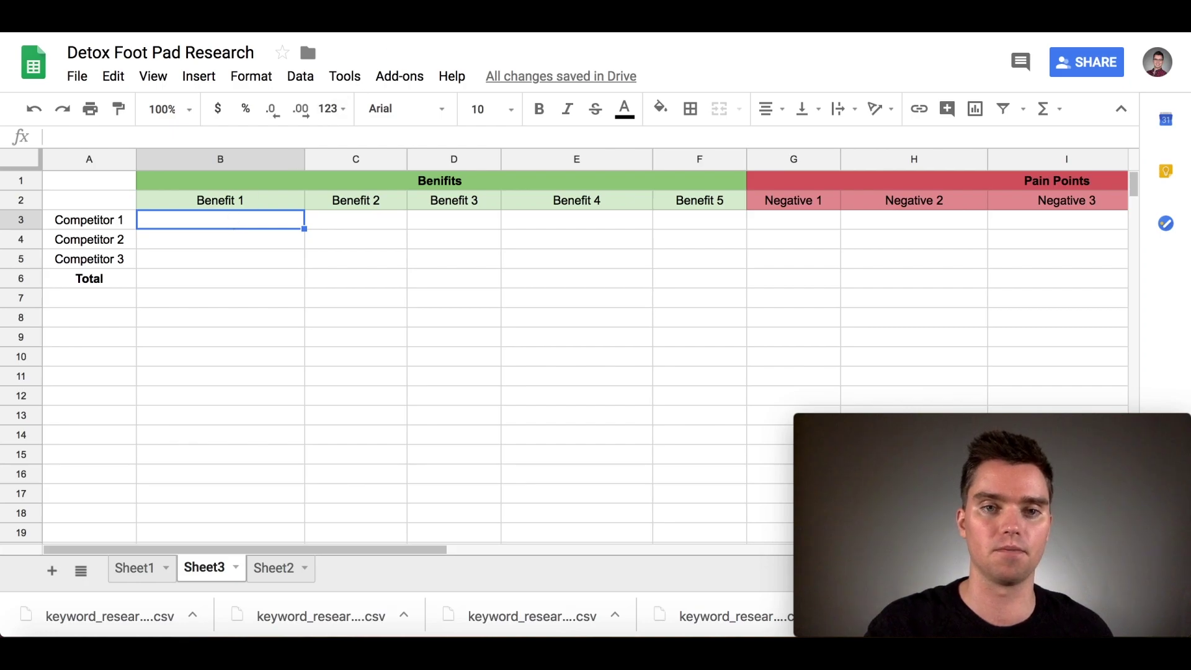
key("ctrl+Tab")
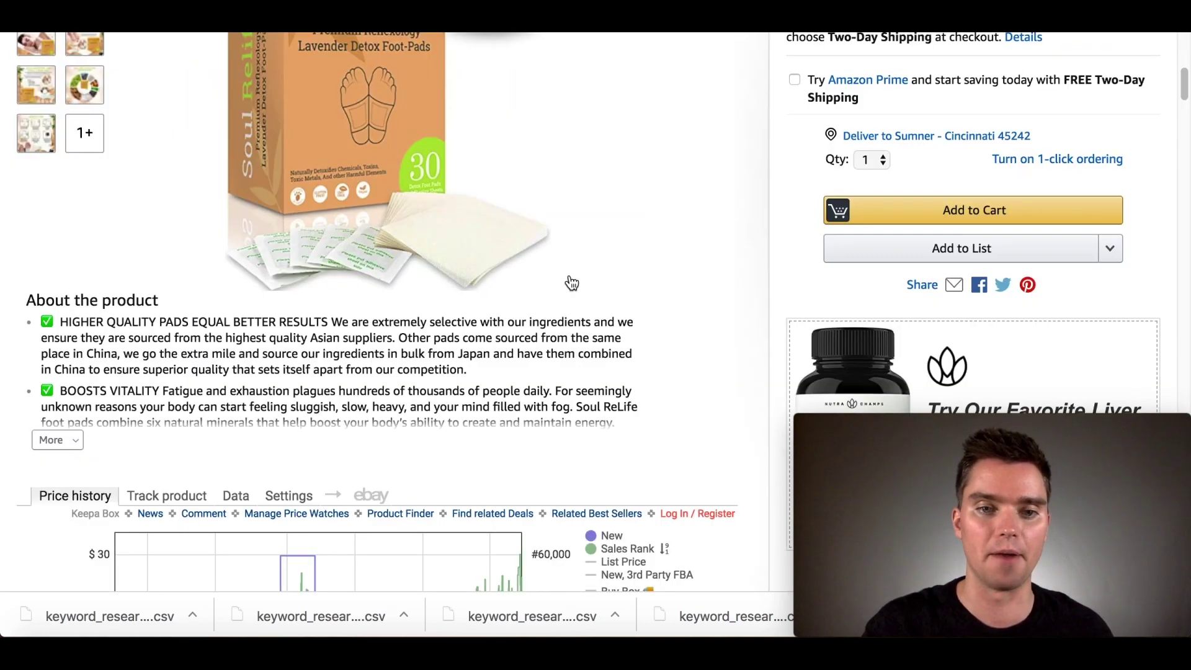
Jump to the Soul ReLife foot pads' 48 customer reviews and scroll to the top reviews.
scroll(571, 283, "up", 5)
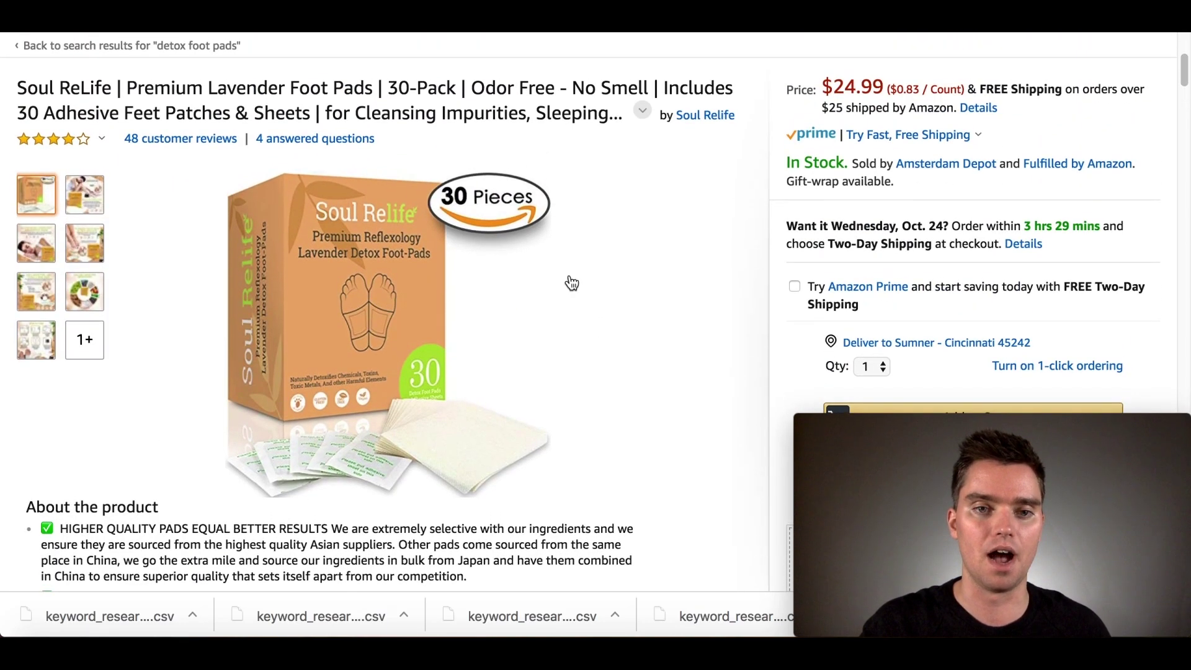
scroll(545, 373, "down", 2)
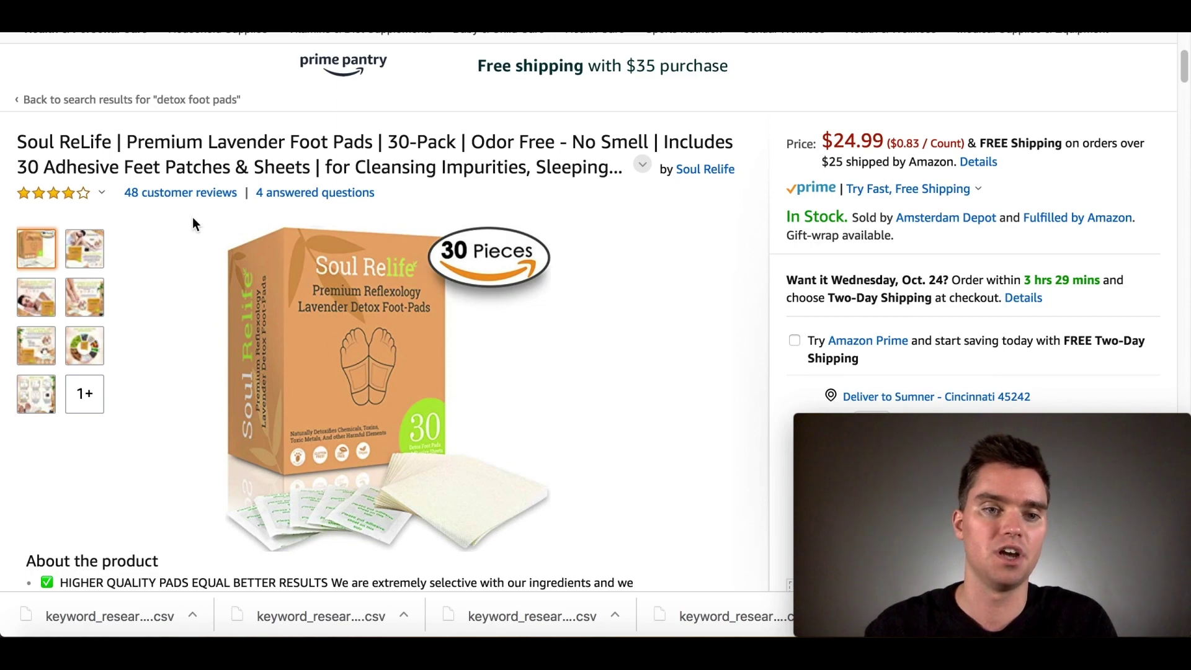
left_click(184, 199)
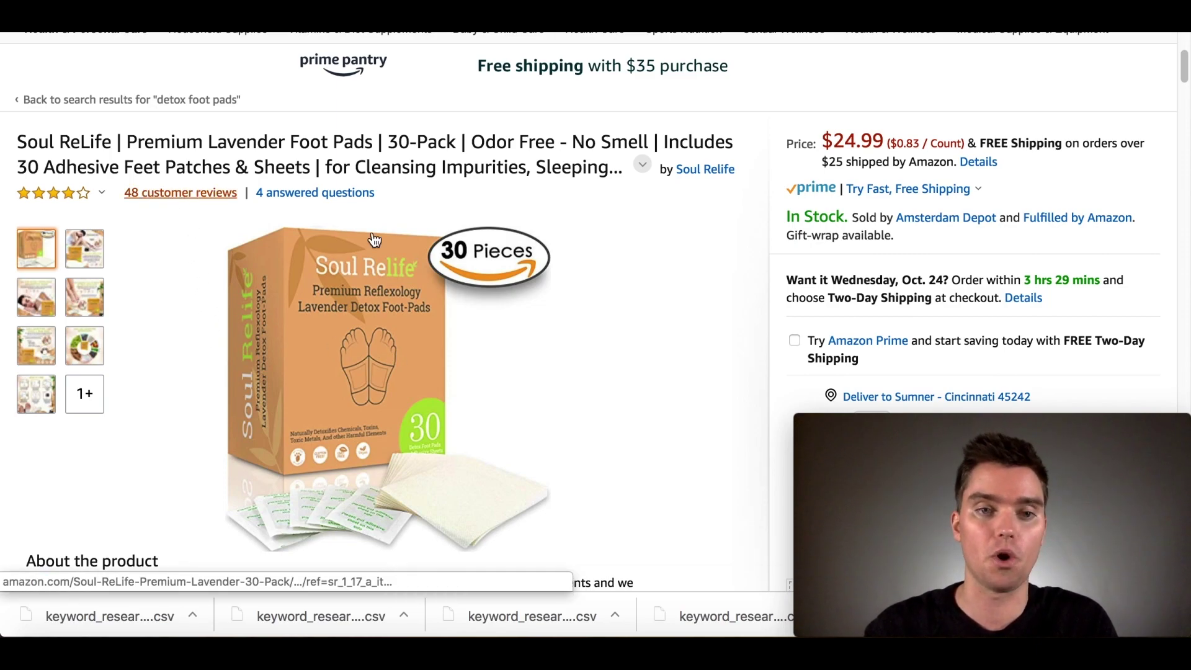
scroll(582, 336, "down", 3)
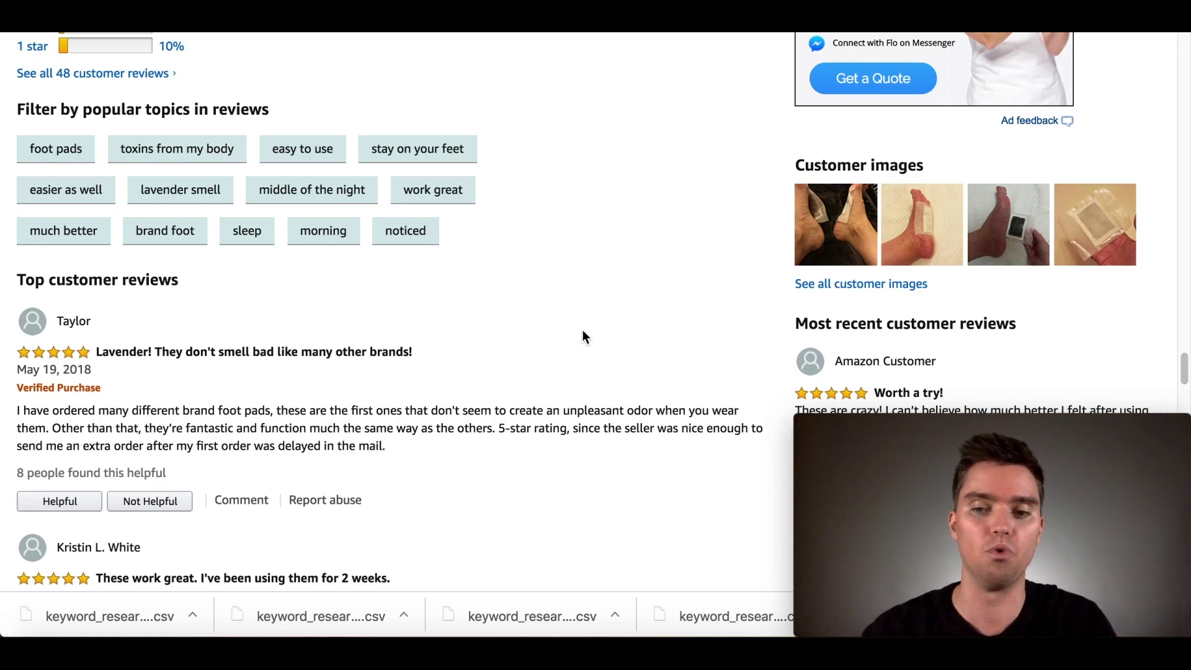
scroll(582, 330, "down", 3)
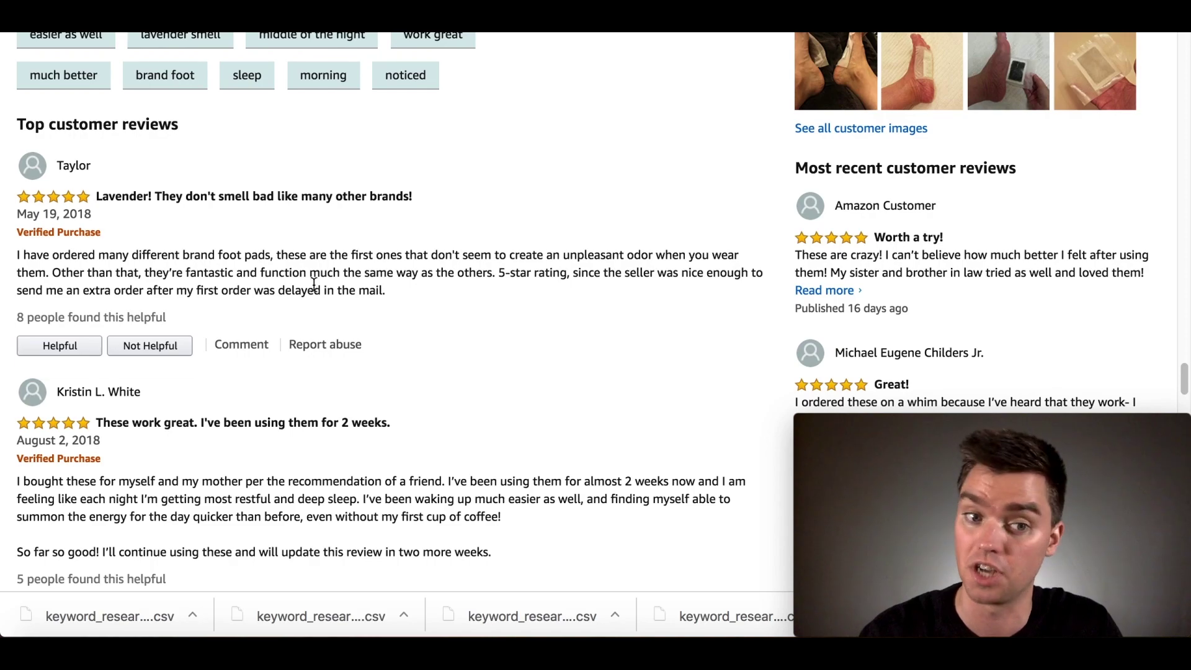
scroll(397, 328, "down", 5)
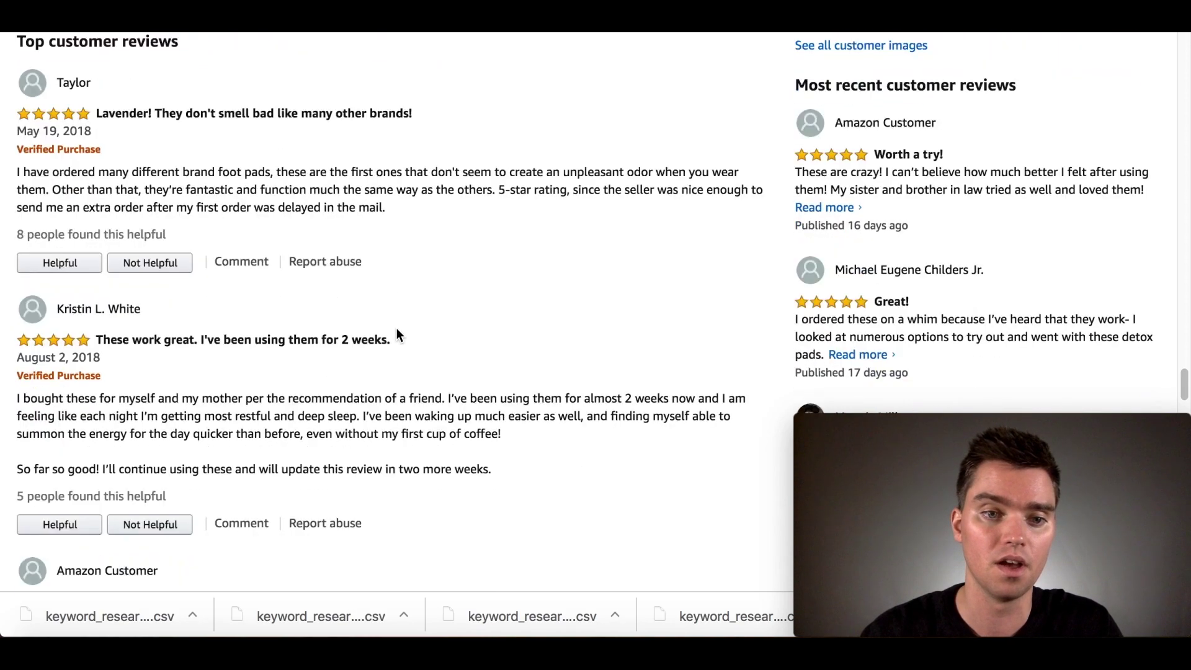
scroll(396, 328, "down", 1)
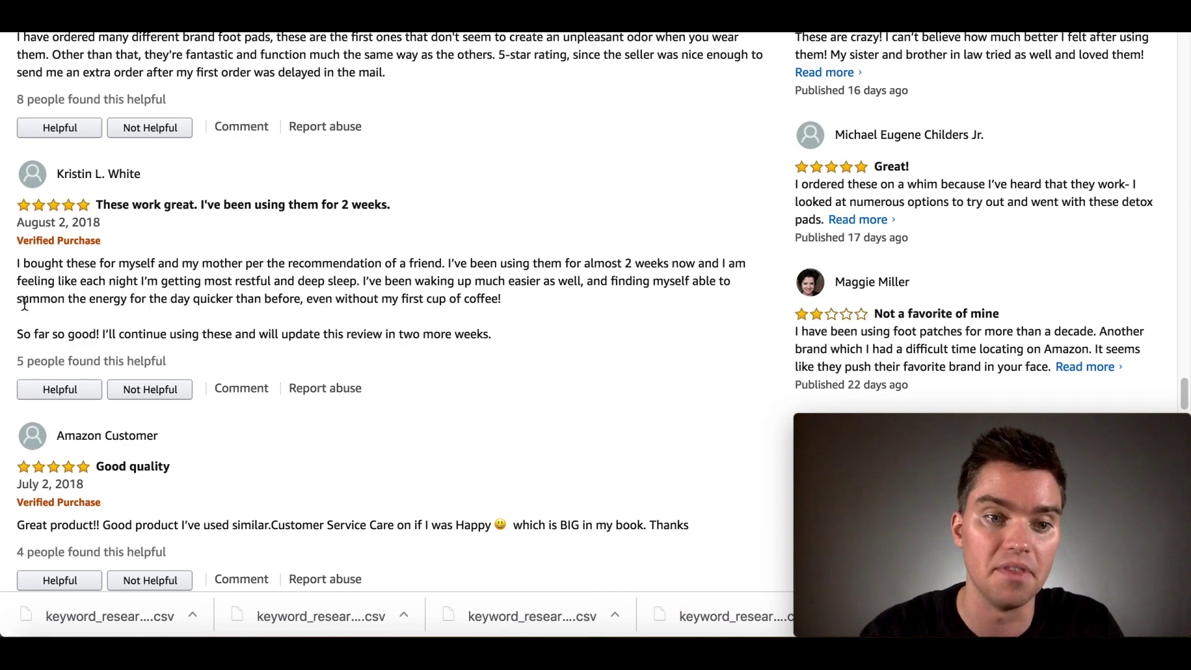
left_click_drag(129, 298, 7, 305)
left_click(284, 286)
scroll(285, 286, "up", 2)
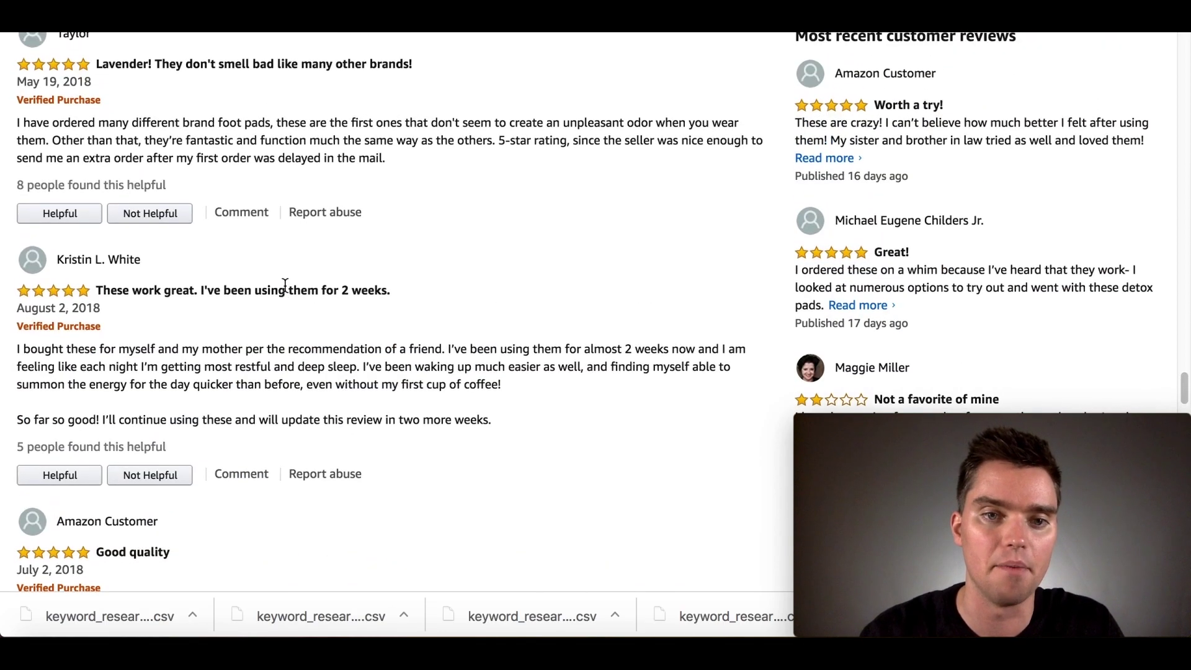
scroll(384, 183, "up", 1)
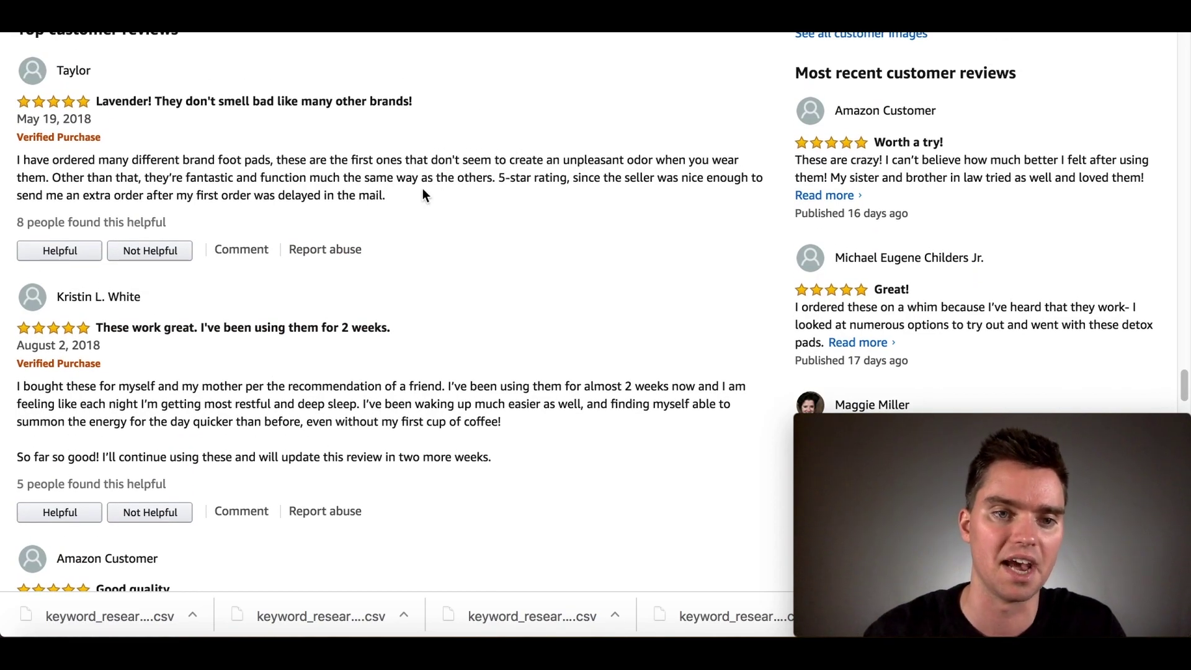
scroll(422, 189, "down", 1)
scroll(423, 196, "down", 4)
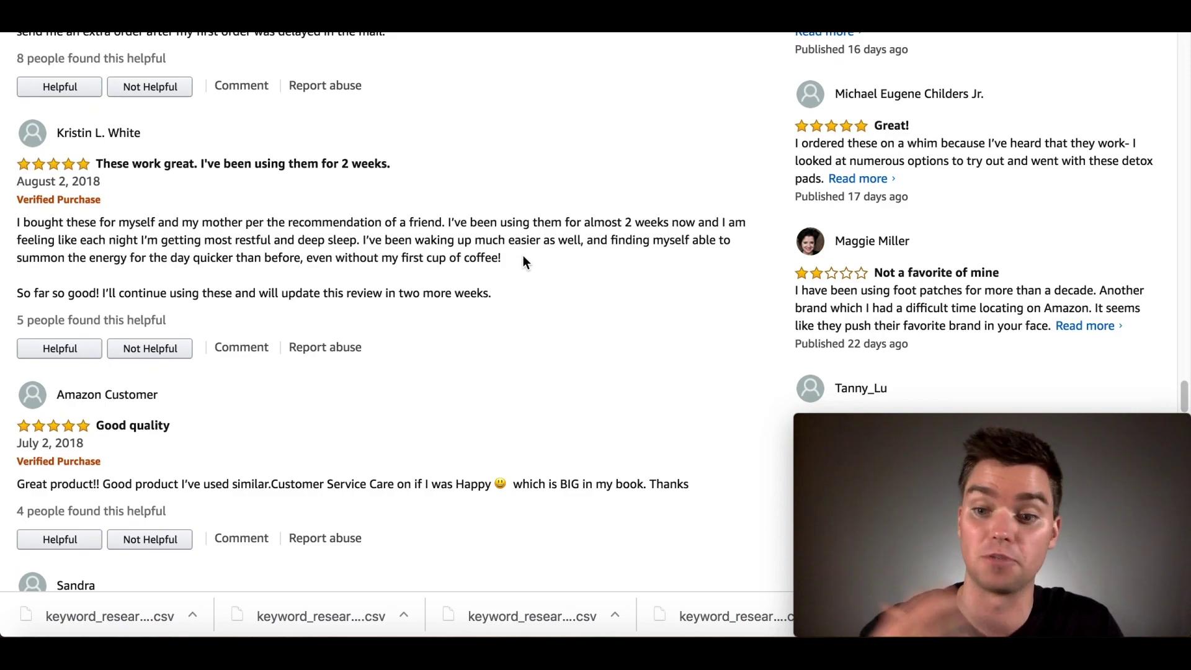
scroll(523, 260, "down", 6)
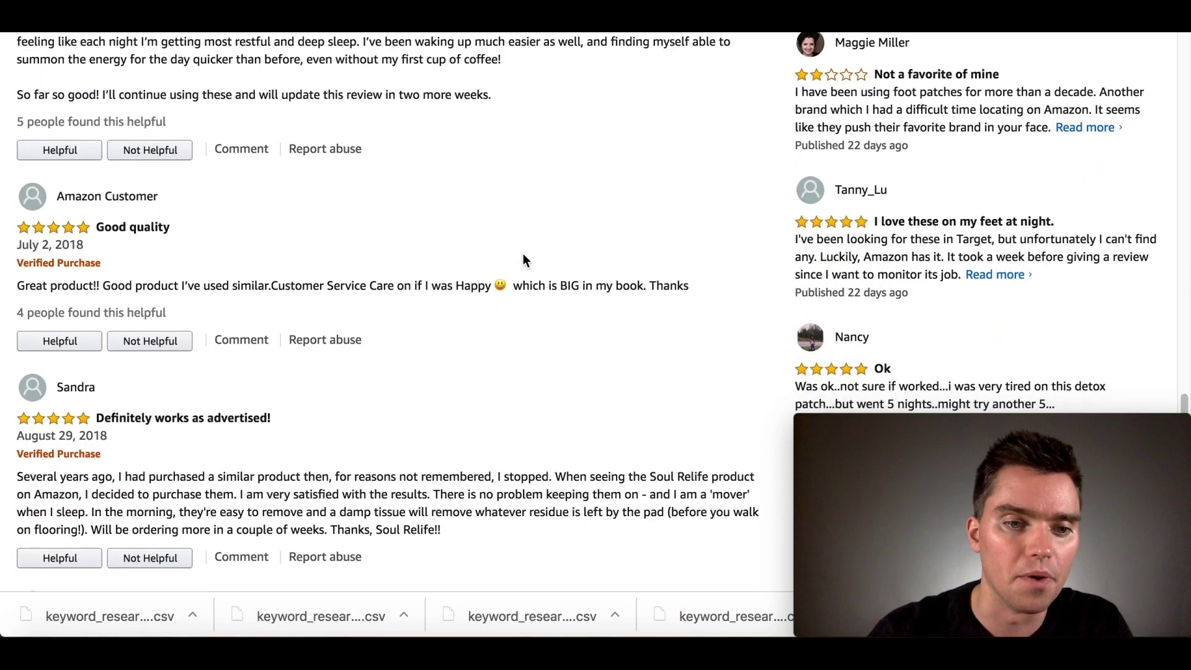
scroll(455, 345, "down", 1)
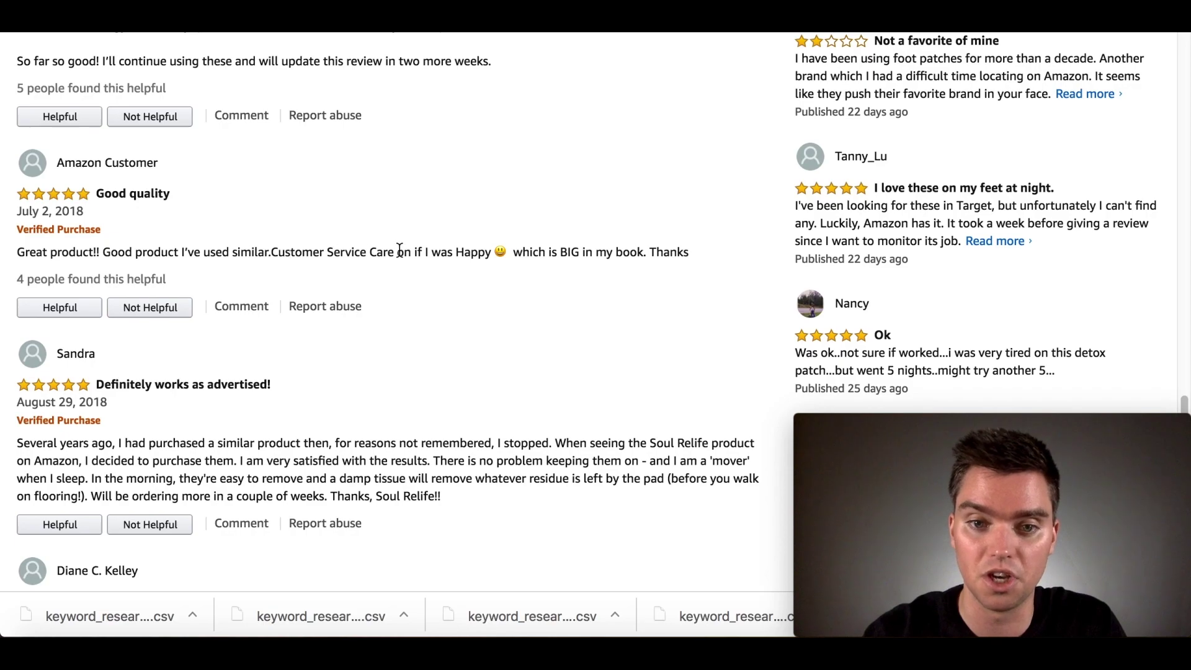
scroll(486, 366, "down", 4)
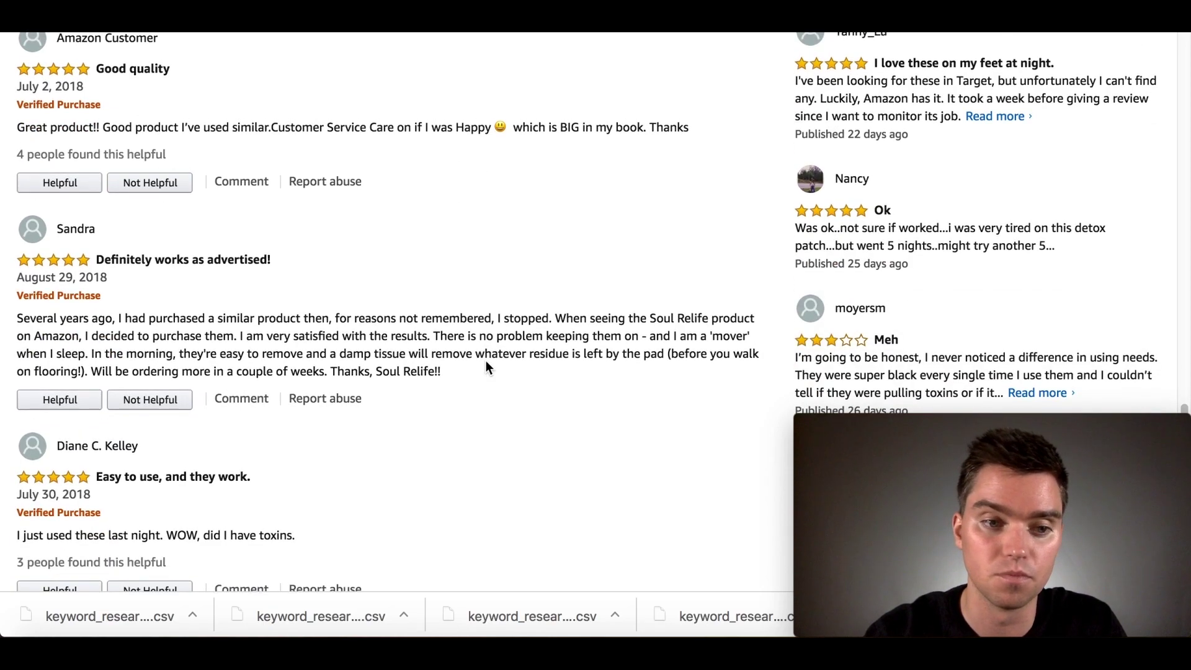
Scroll through the reviews and back up to the Customer reviews summary.
scroll(511, 317, "down", 3)
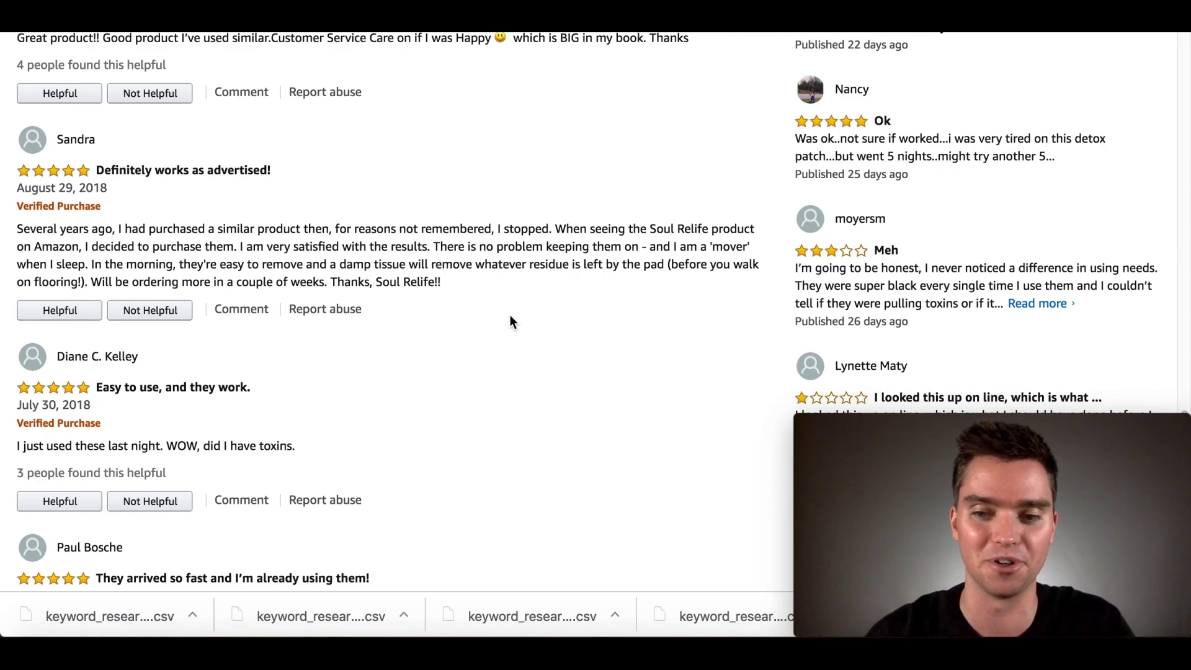
scroll(471, 305, "down", 3)
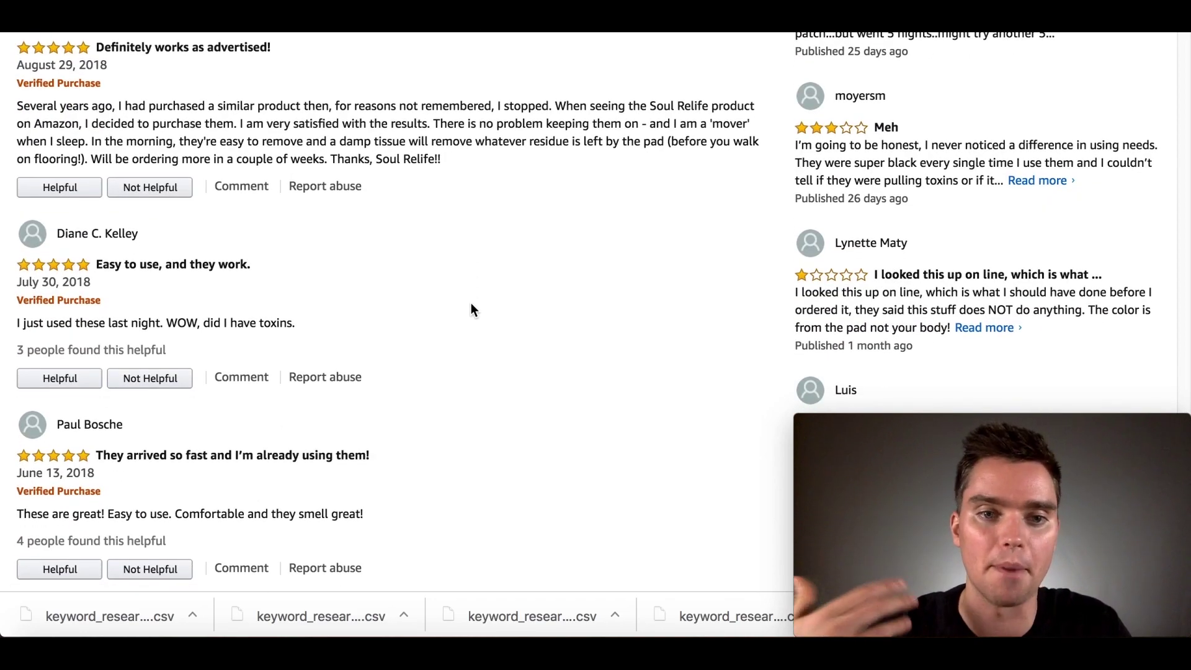
scroll(471, 309, "down", 2)
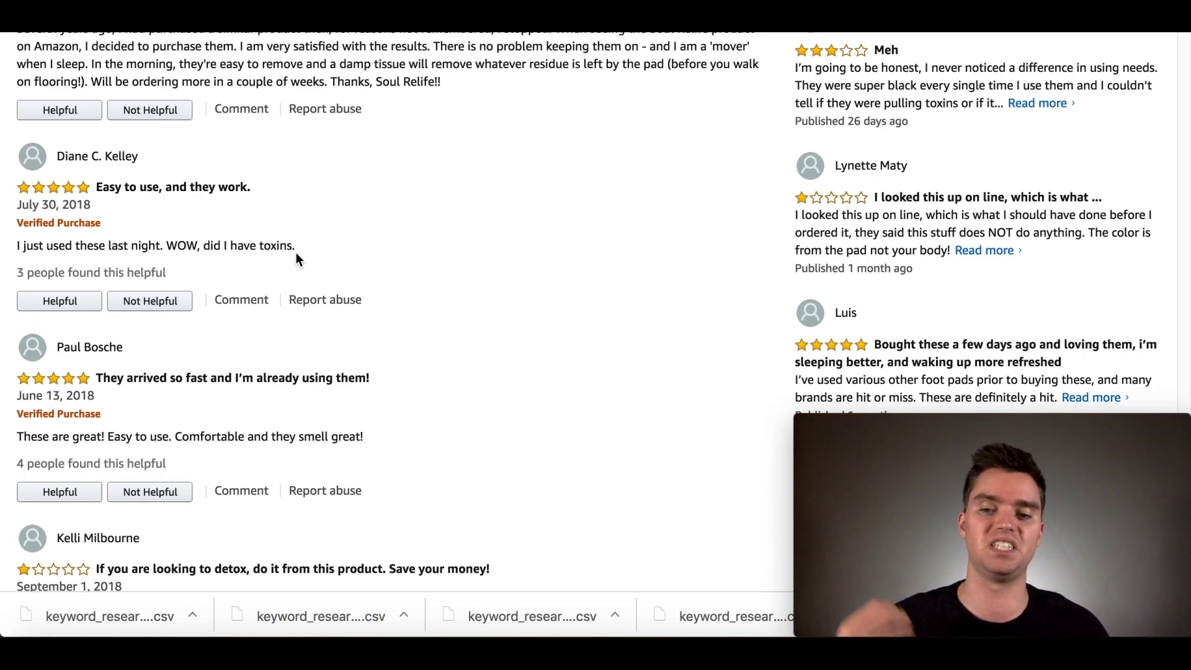
scroll(434, 299, "up", 3)
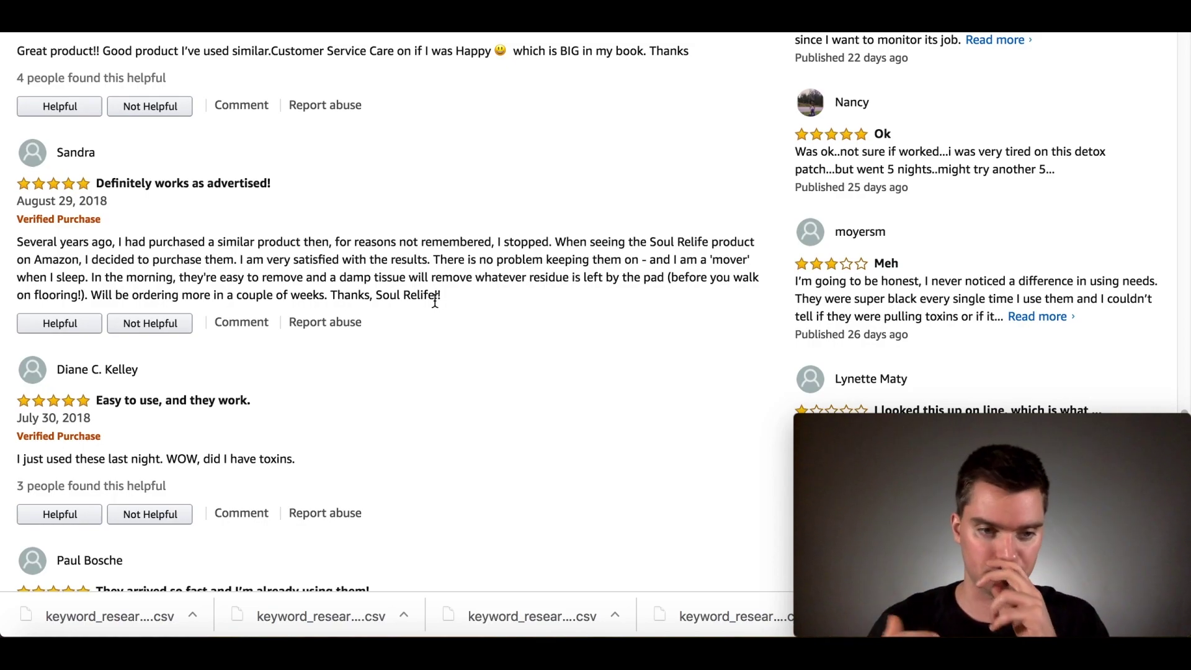
scroll(435, 300, "up", 4)
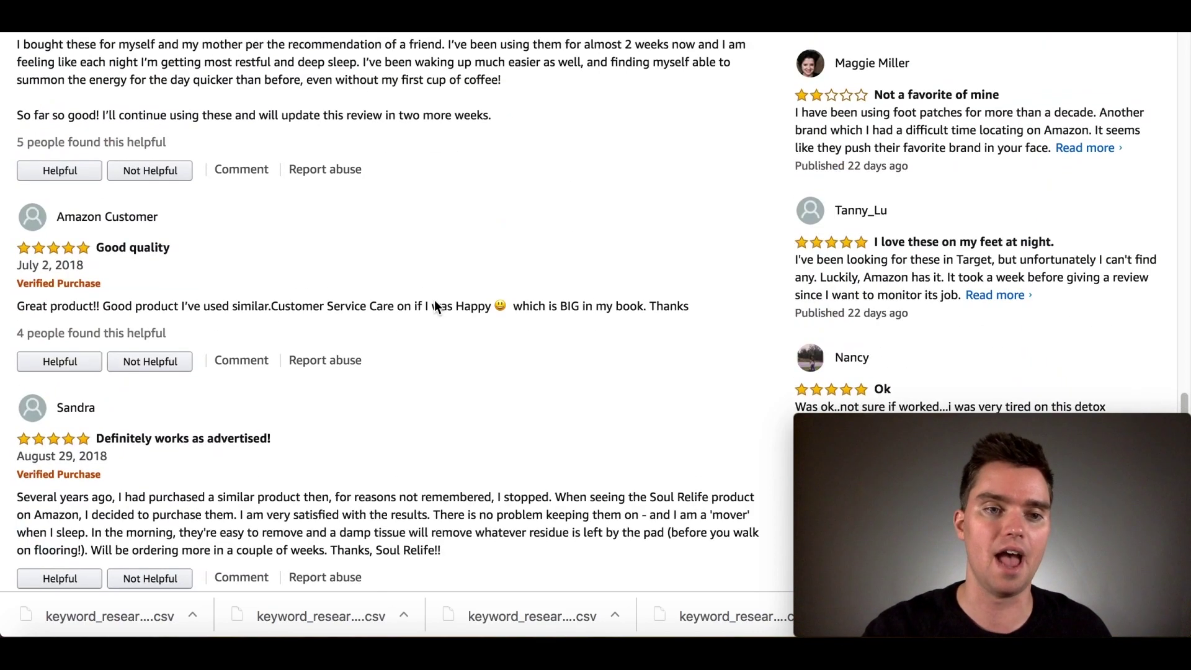
scroll(435, 301, "up", 15)
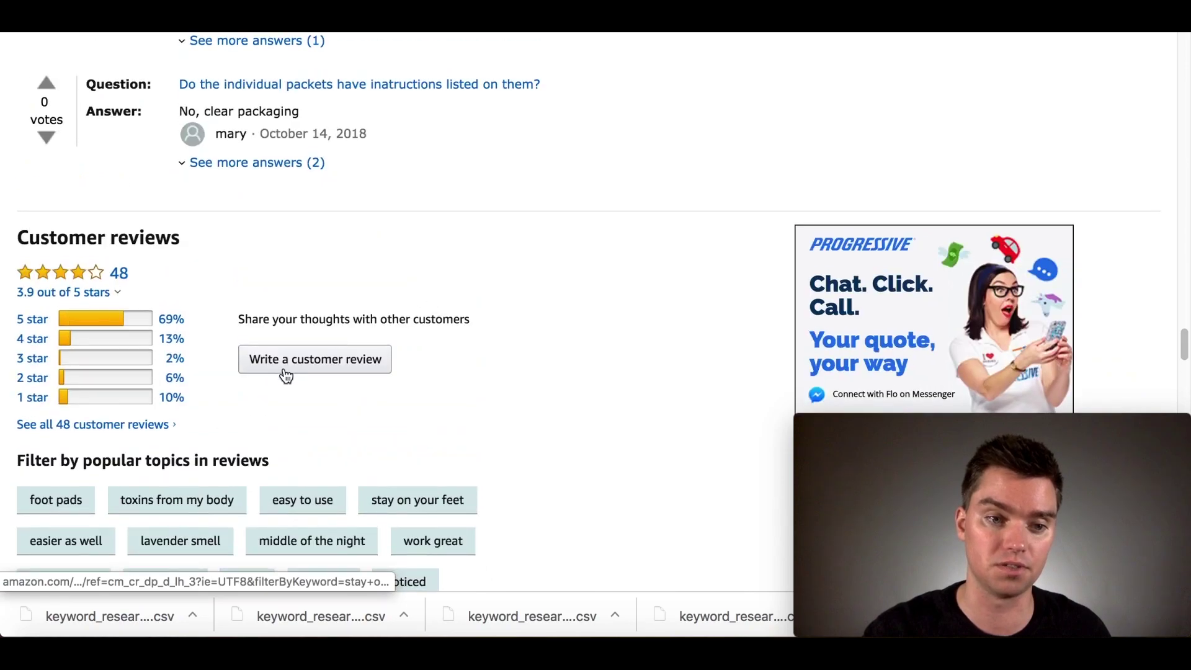
Filter to only the 1-star reviews and scroll through them.
left_click(172, 397)
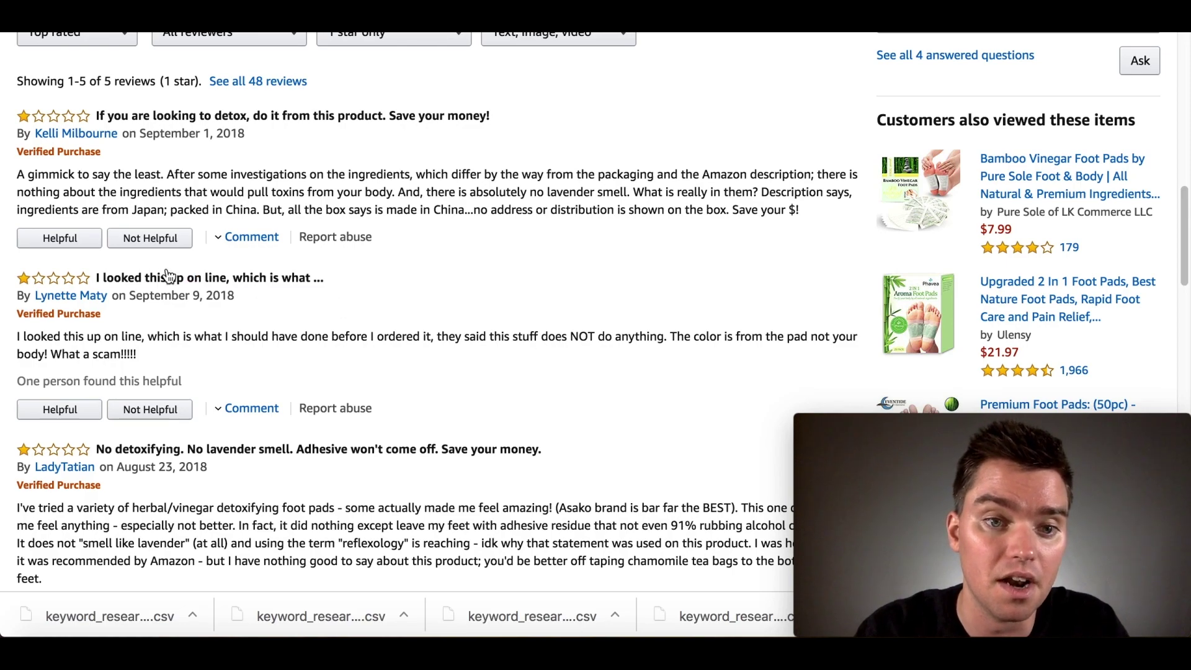
scroll(411, 260, "down", 2)
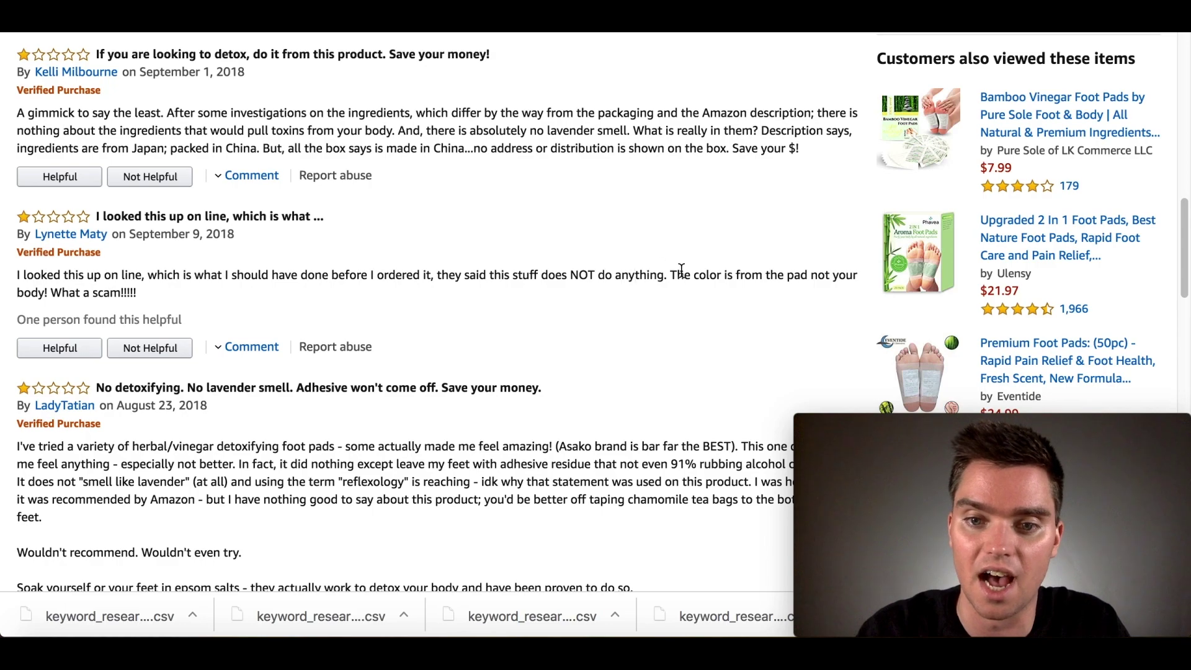
scroll(260, 292, "down", 5)
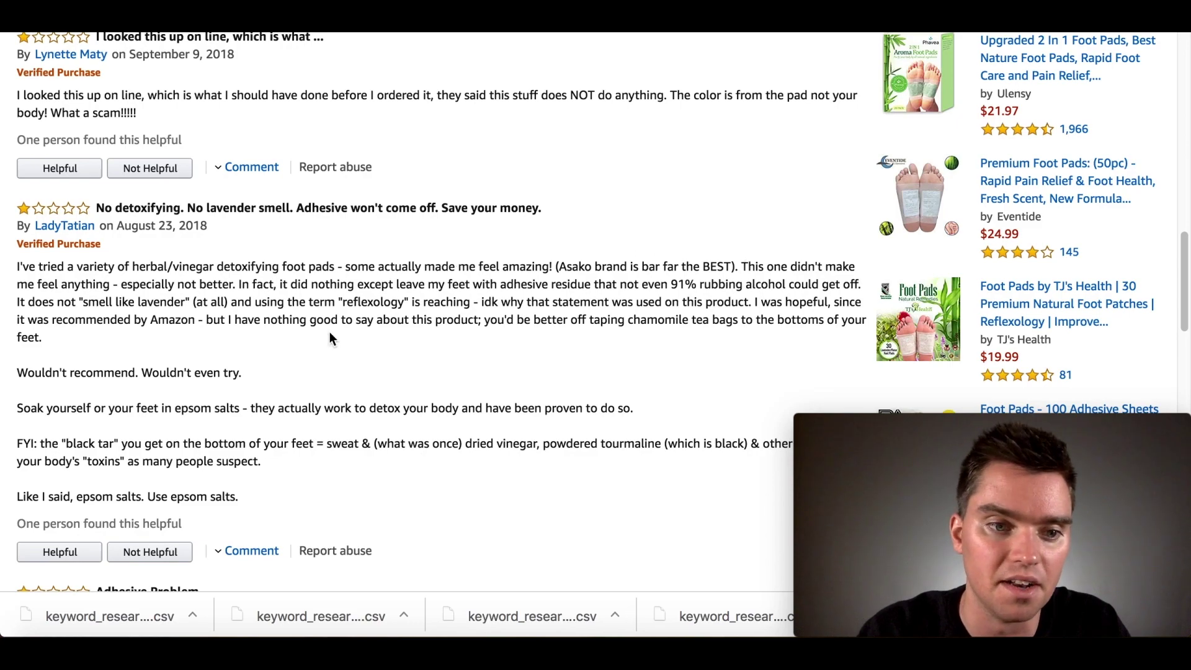
scroll(330, 332, "down", 8)
scroll(402, 360, "down", 4)
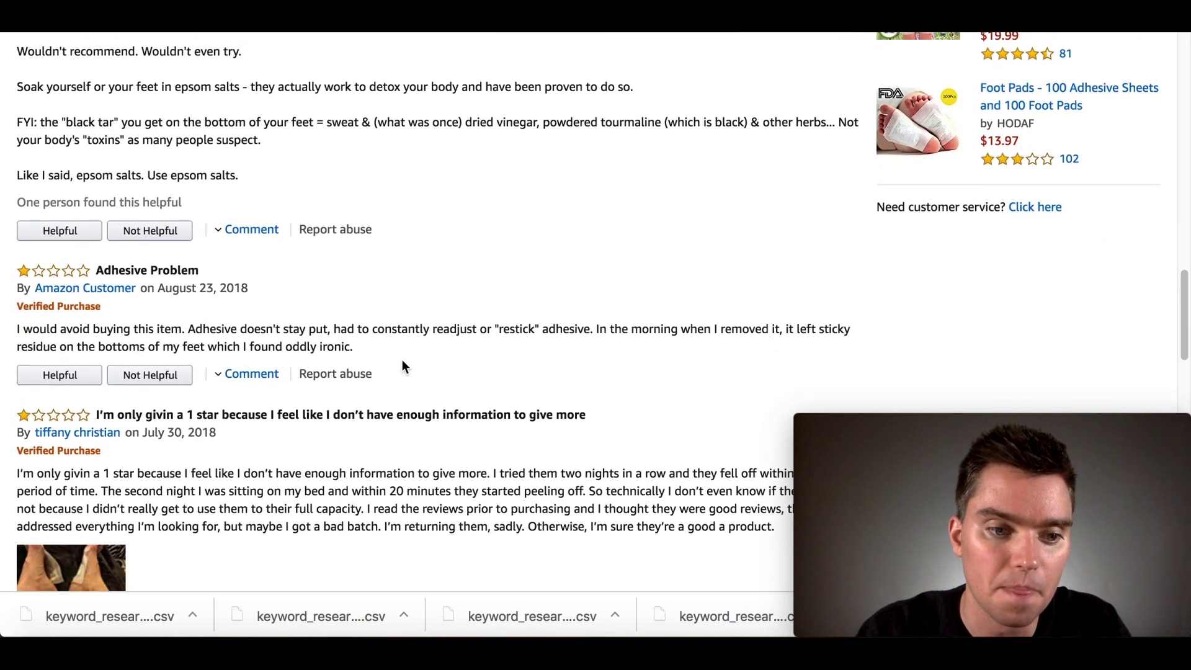
scroll(402, 366, "up", 15)
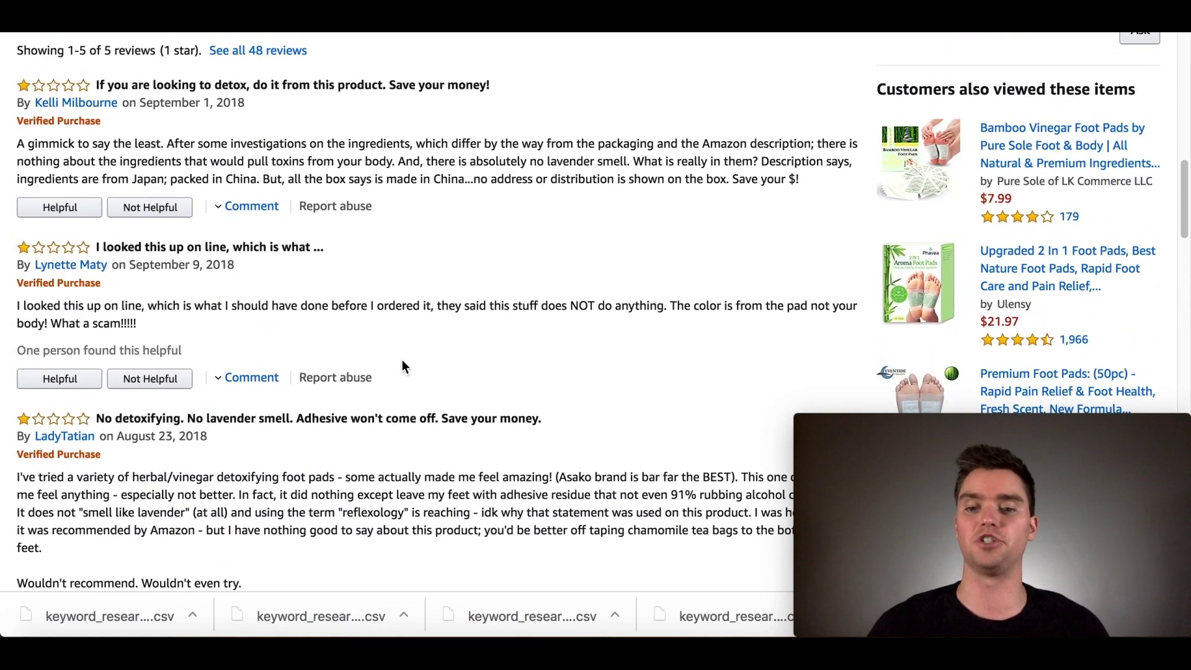
scroll(402, 361, "up", 10)
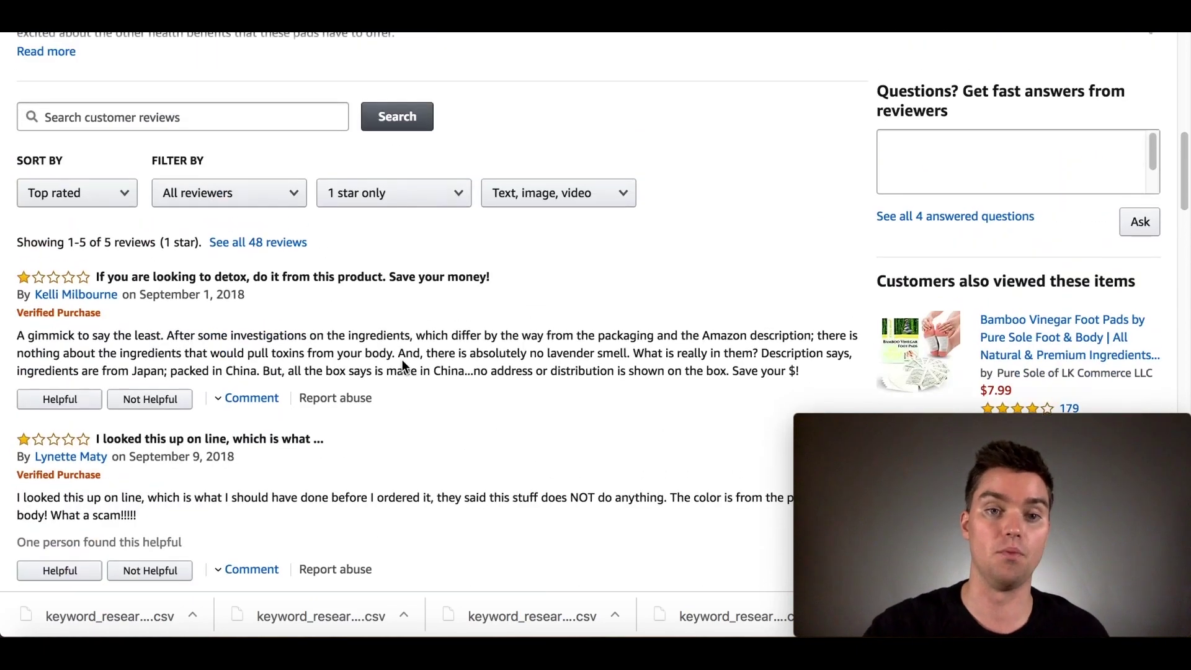
Scroll through the 39 positive reviews, then return to the Detox Foot Pad Research spreadsheet.
scroll(401, 366, "up", 10)
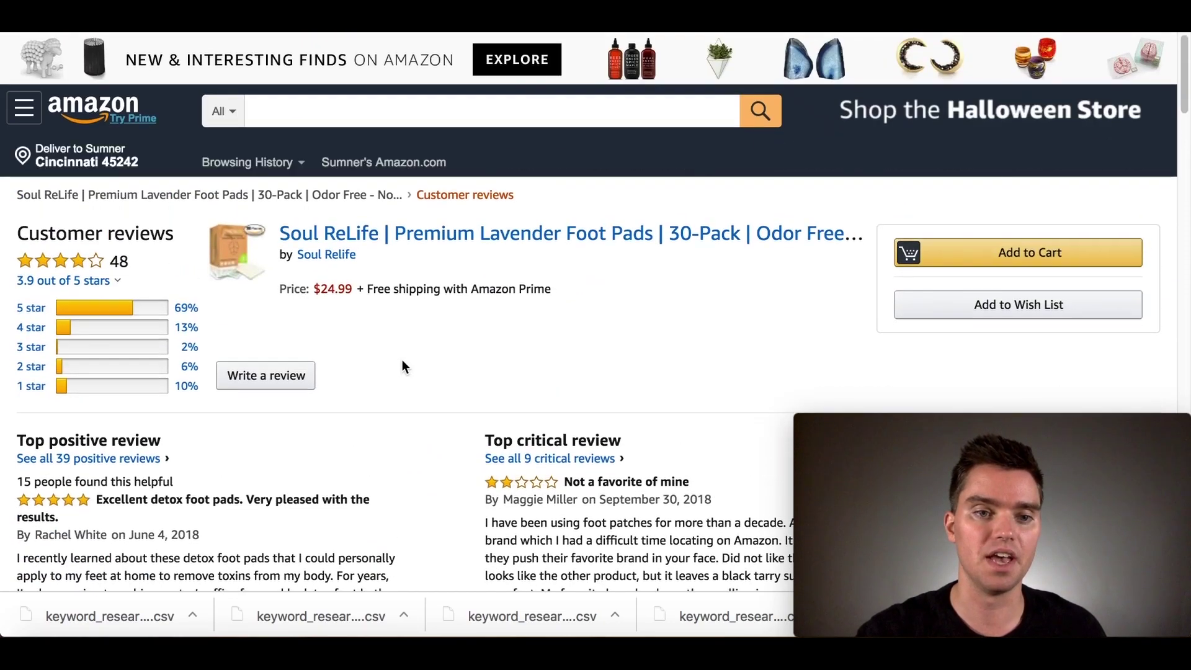
scroll(402, 366, "down", 5)
scroll(402, 366, "down", 3)
scroll(232, 247, "up", 2)
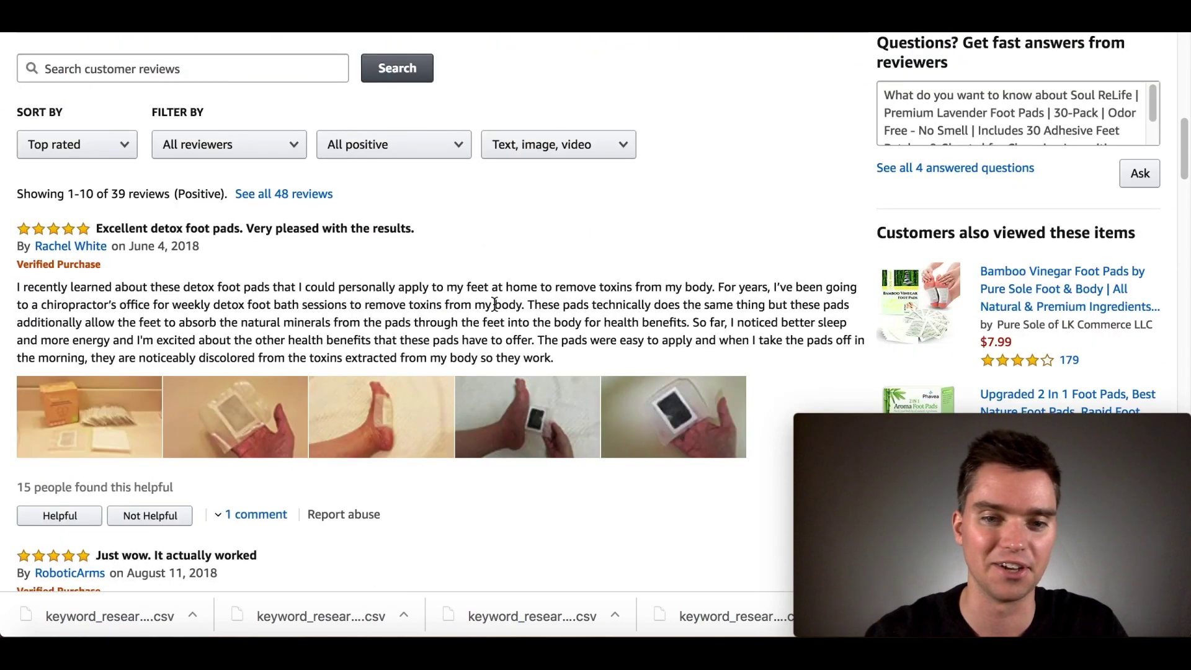
scroll(477, 304, "down", 2)
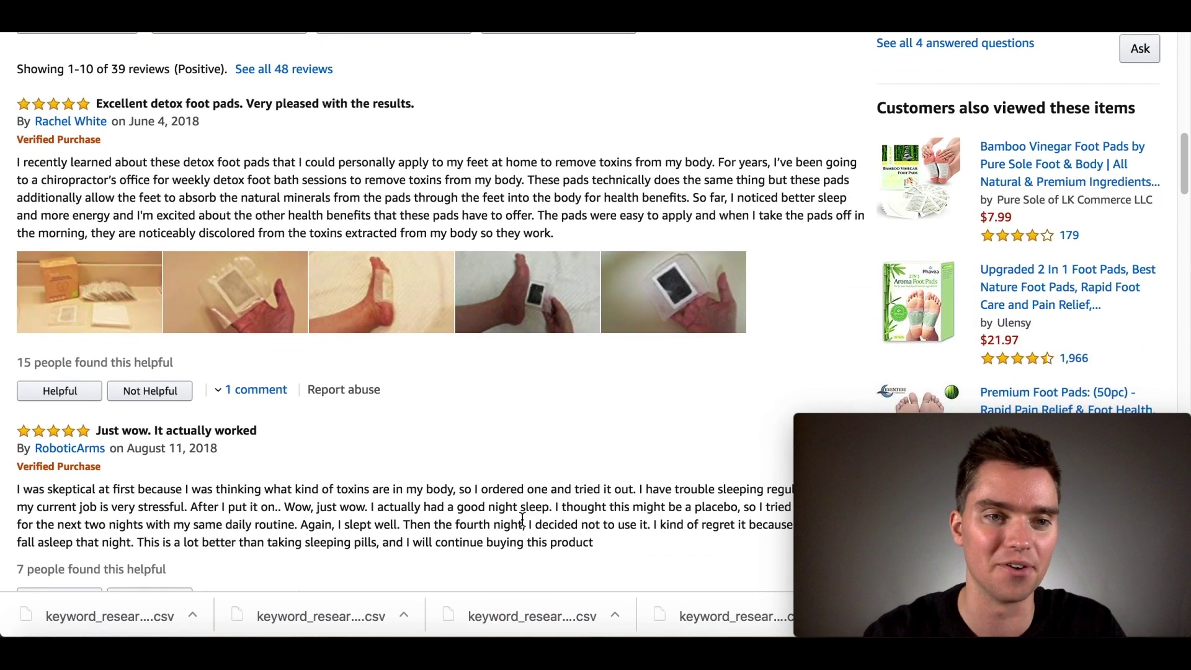
scroll(522, 450, "down", 1)
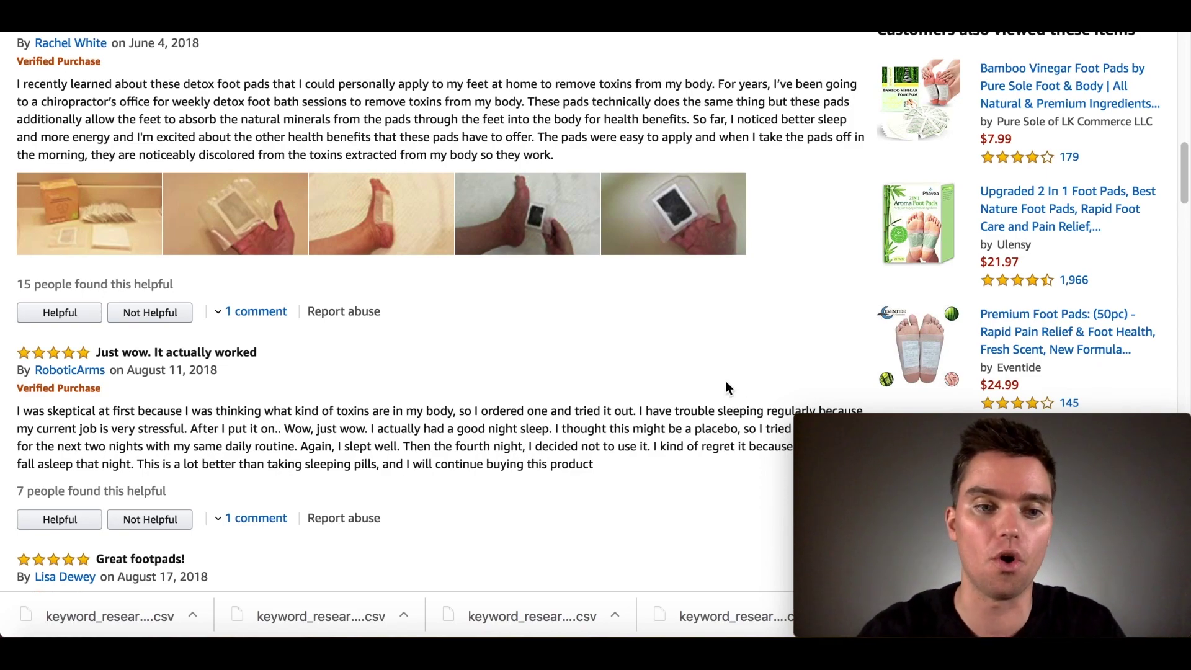
scroll(553, 415, "up", 1)
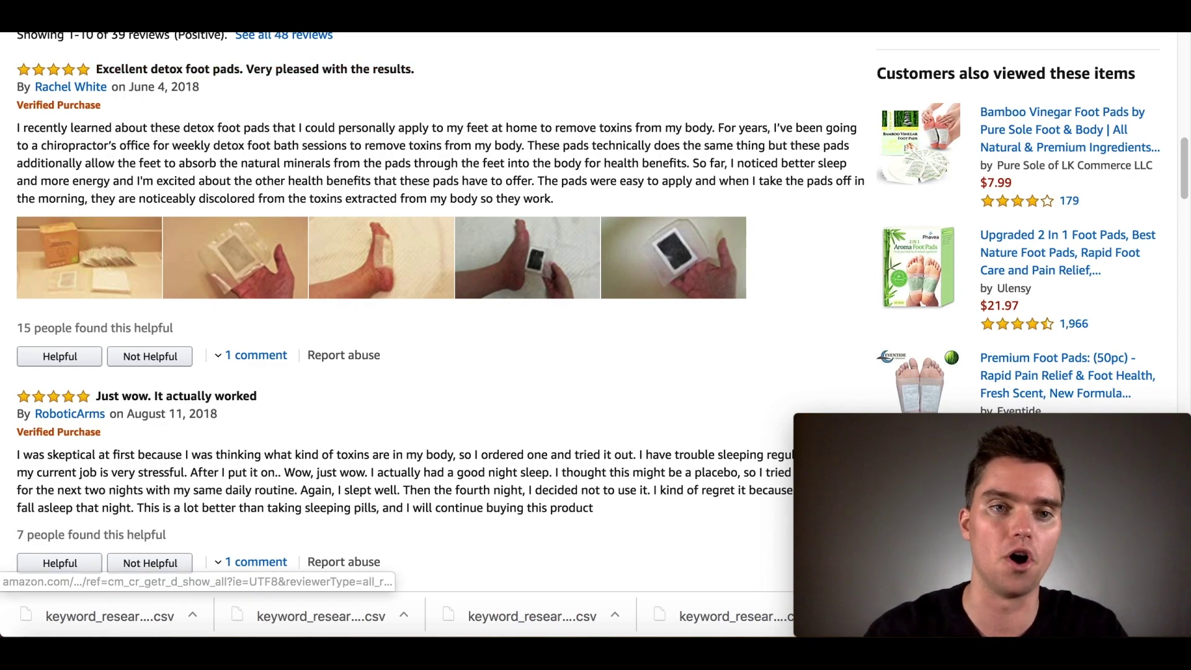
key("ctrl+Tab")
Title B2 'Increased Energy' and give Competitor 1 a tally of 1 in B3.
double_click(263, 224)
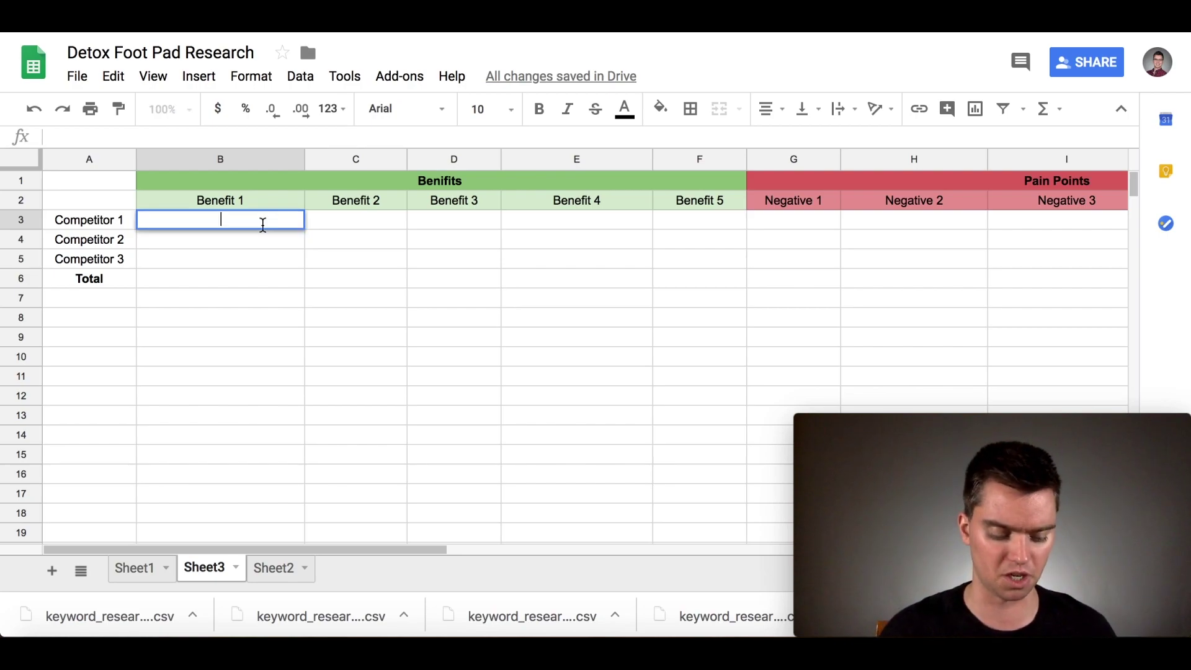
type("Increased E")
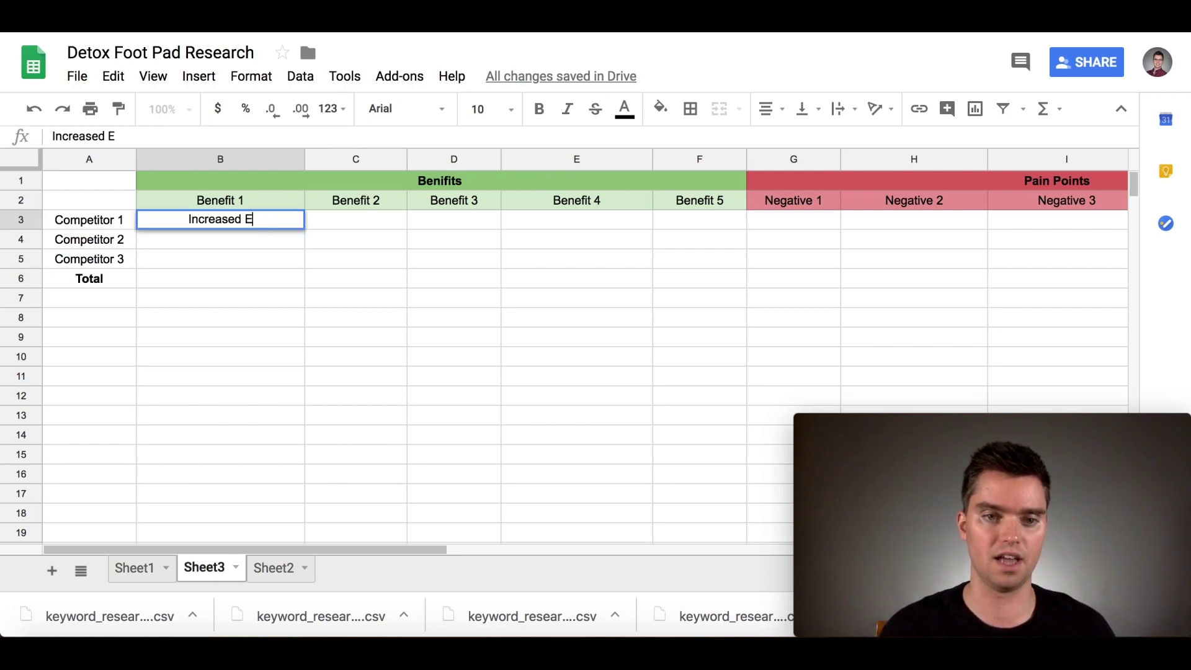
type("nergy")
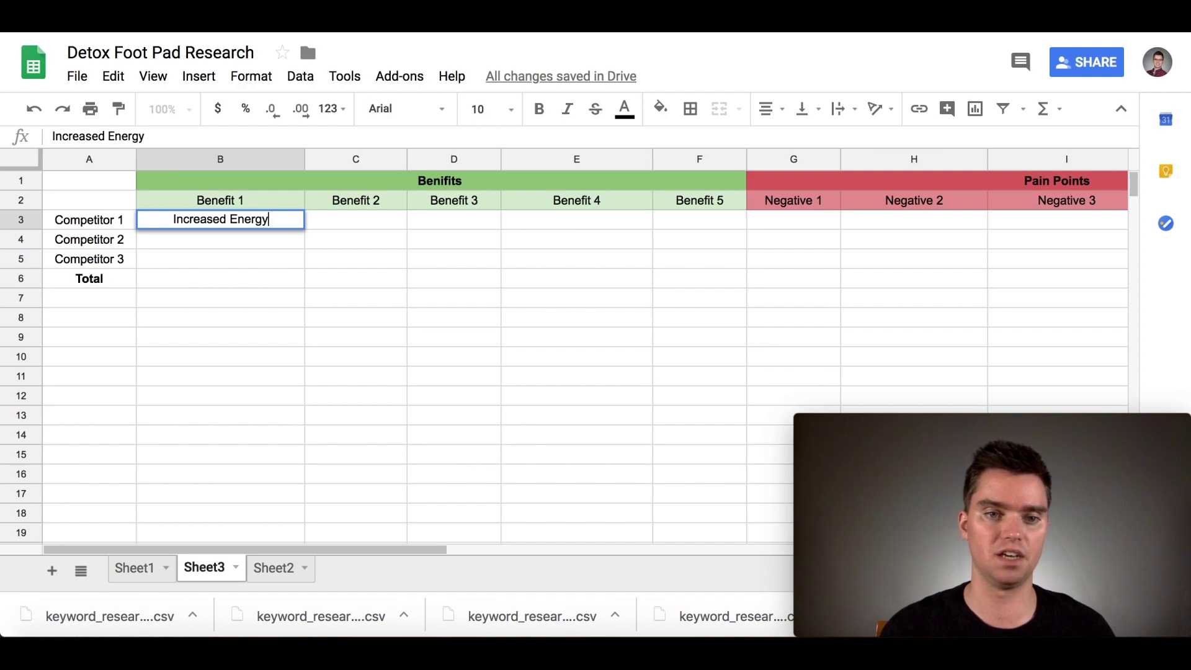
left_click(322, 277)
left_click(256, 227)
key("Delete")
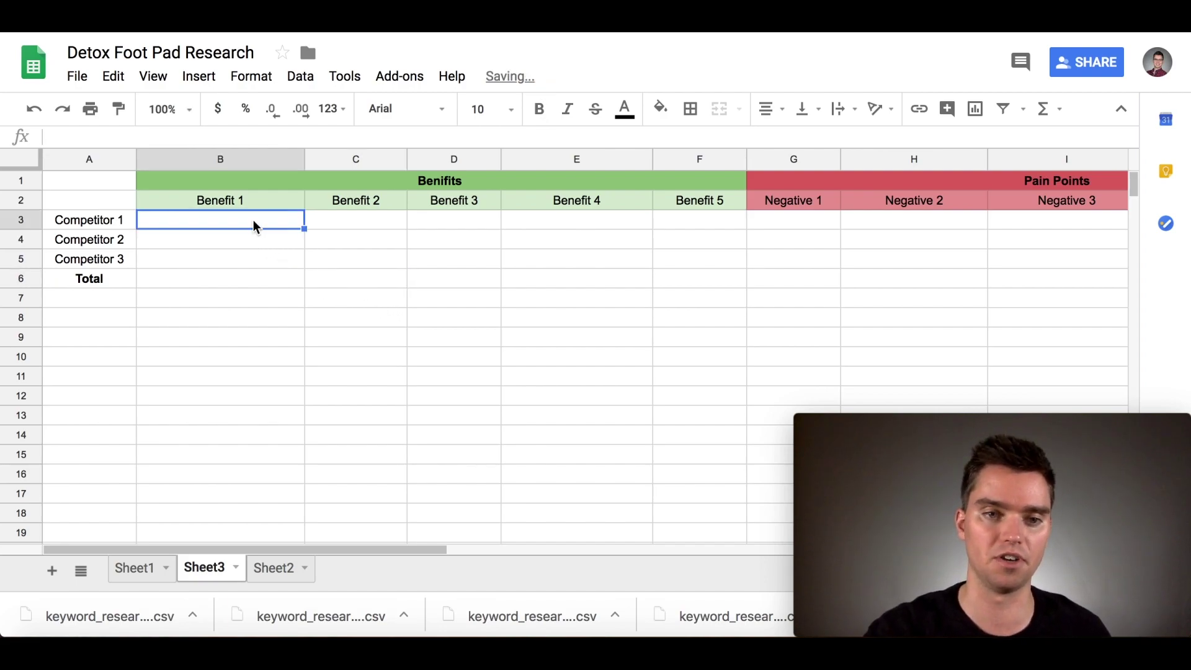
left_click(252, 204)
type("Increased Energy")
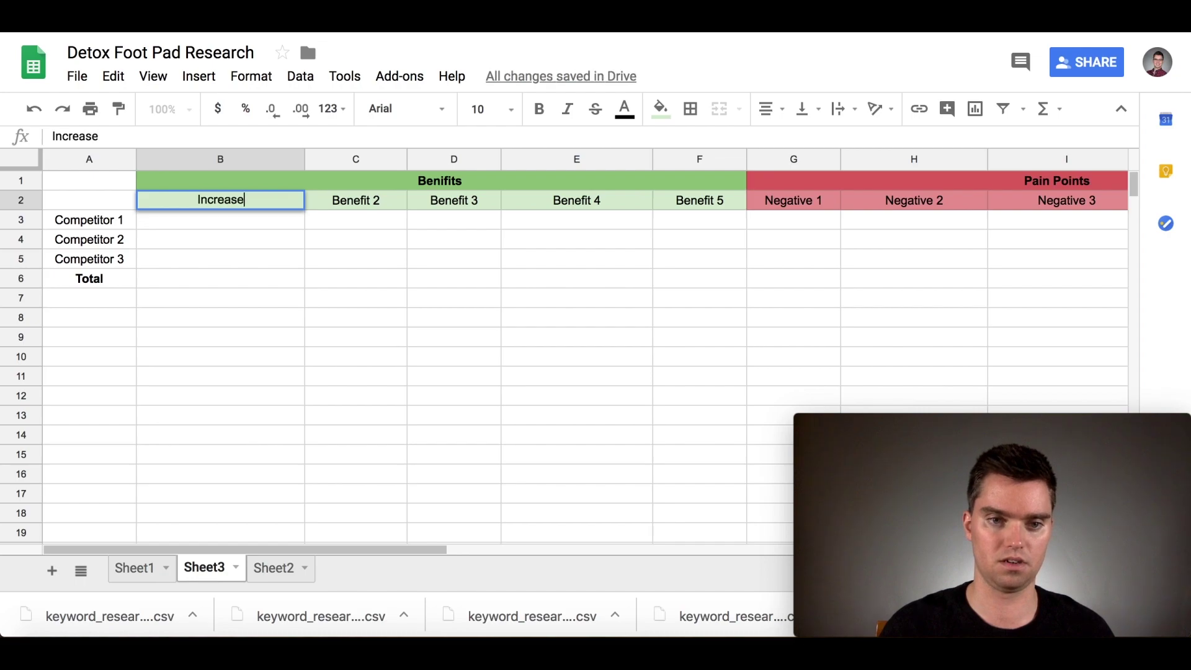
left_click(250, 227)
type("1")
left_click(260, 267)
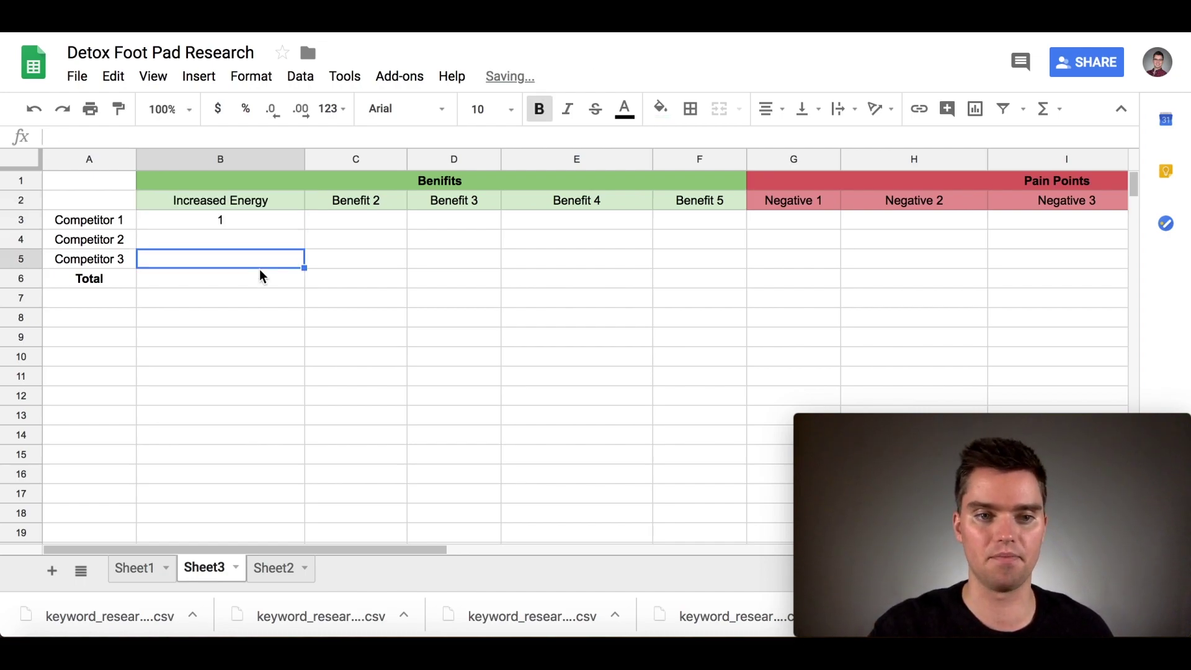
key("ctrl+Tab")
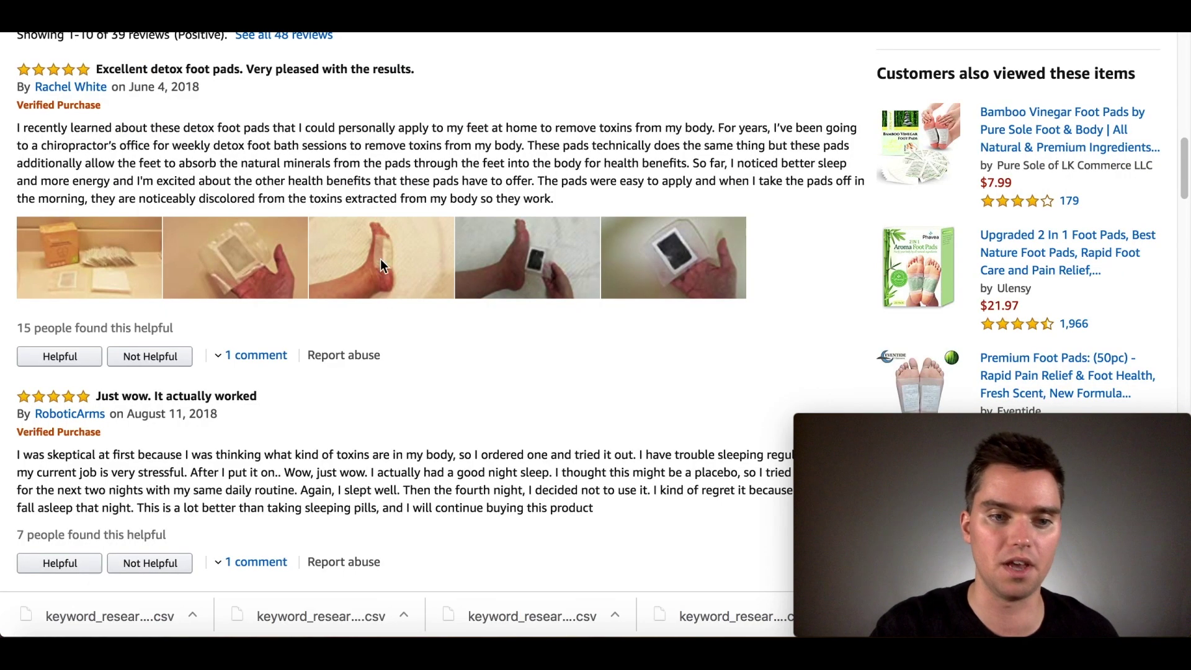
scroll(318, 205, "up", 1)
scroll(431, 180, "up", 1)
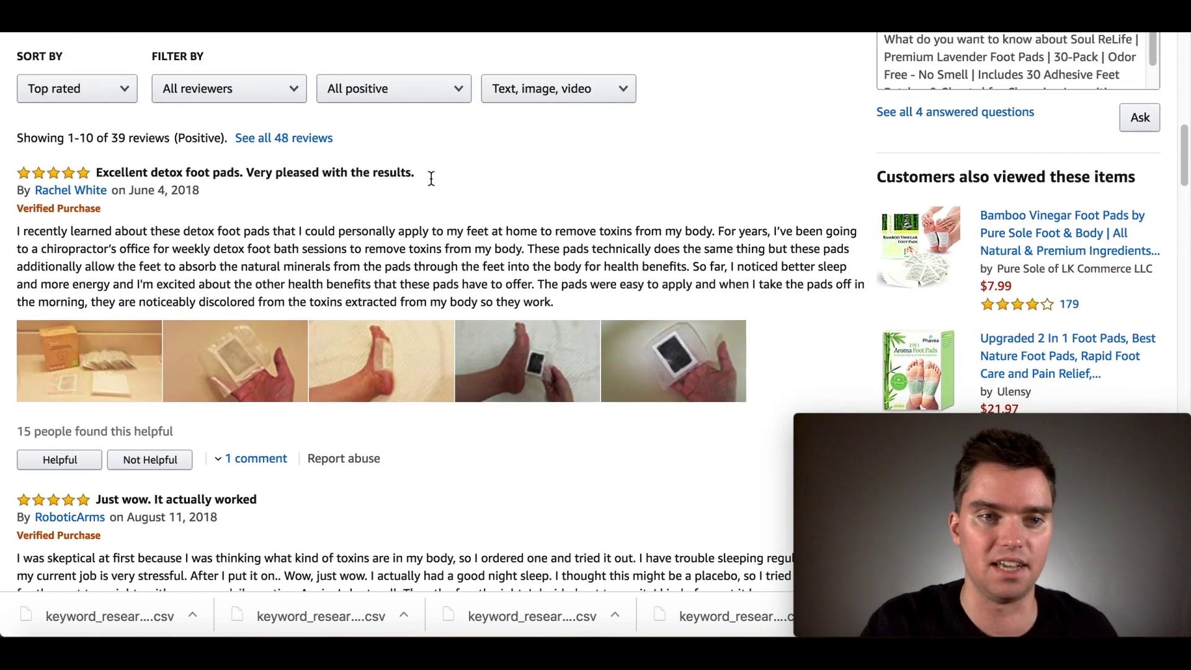
scroll(453, 295, "down", 2)
scroll(467, 356, "down", 5)
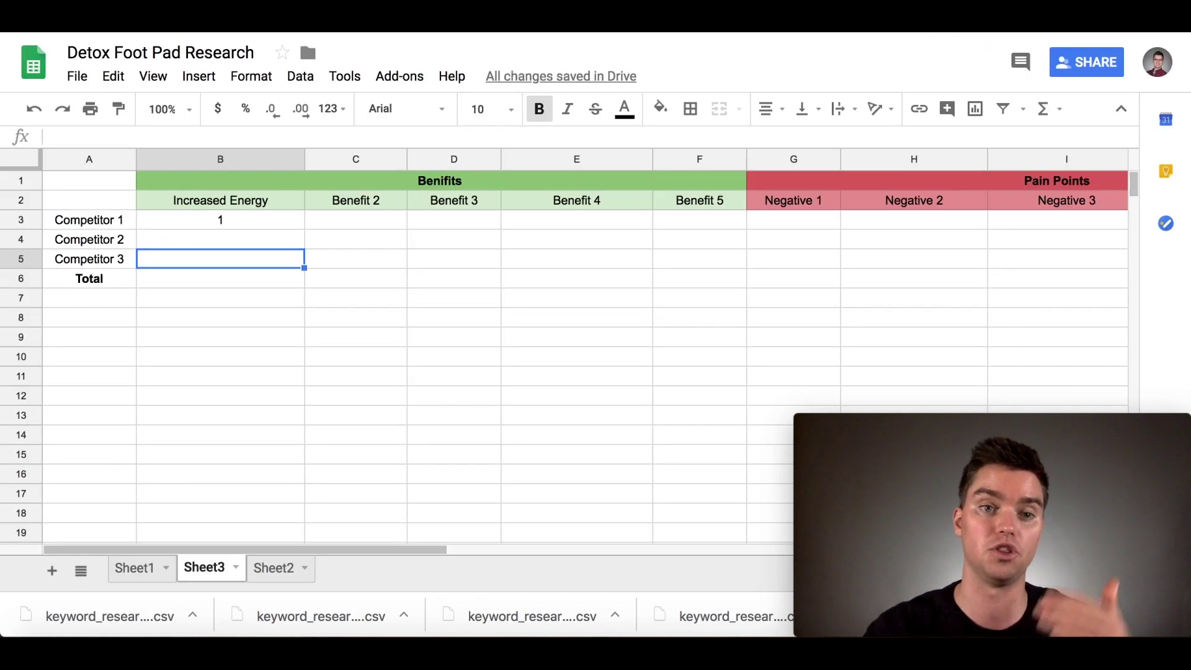
Raise Competitor 1's Increased Energy tally in B3 to 3.
left_click(278, 227)
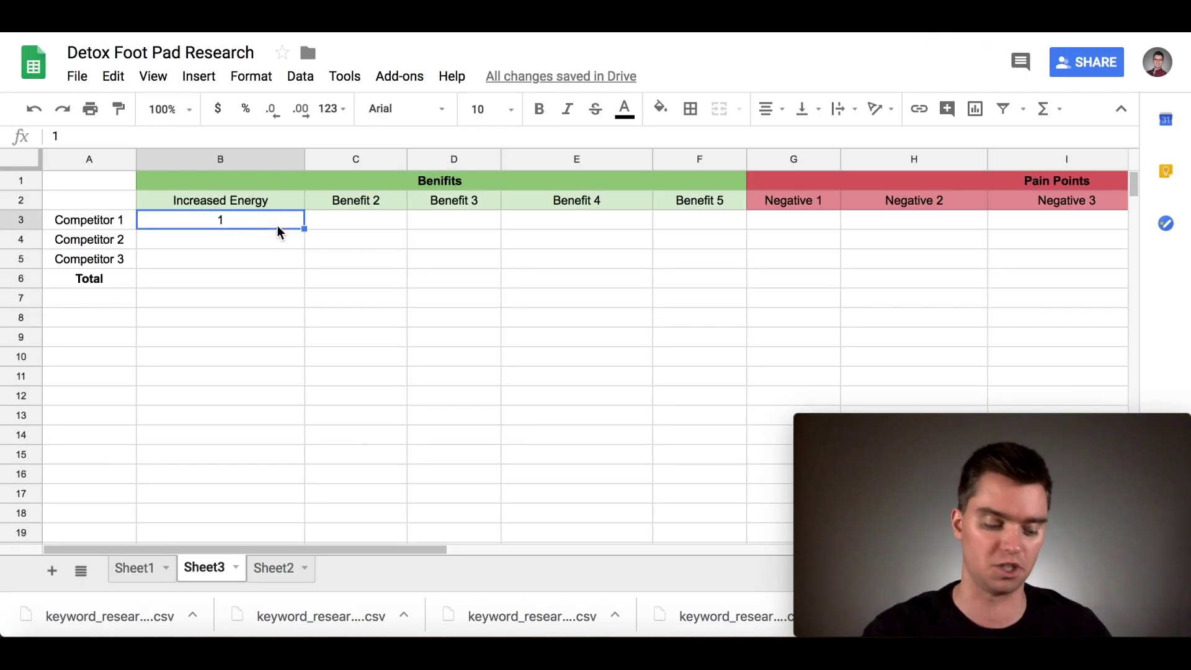
type("3")
left_click(334, 229)
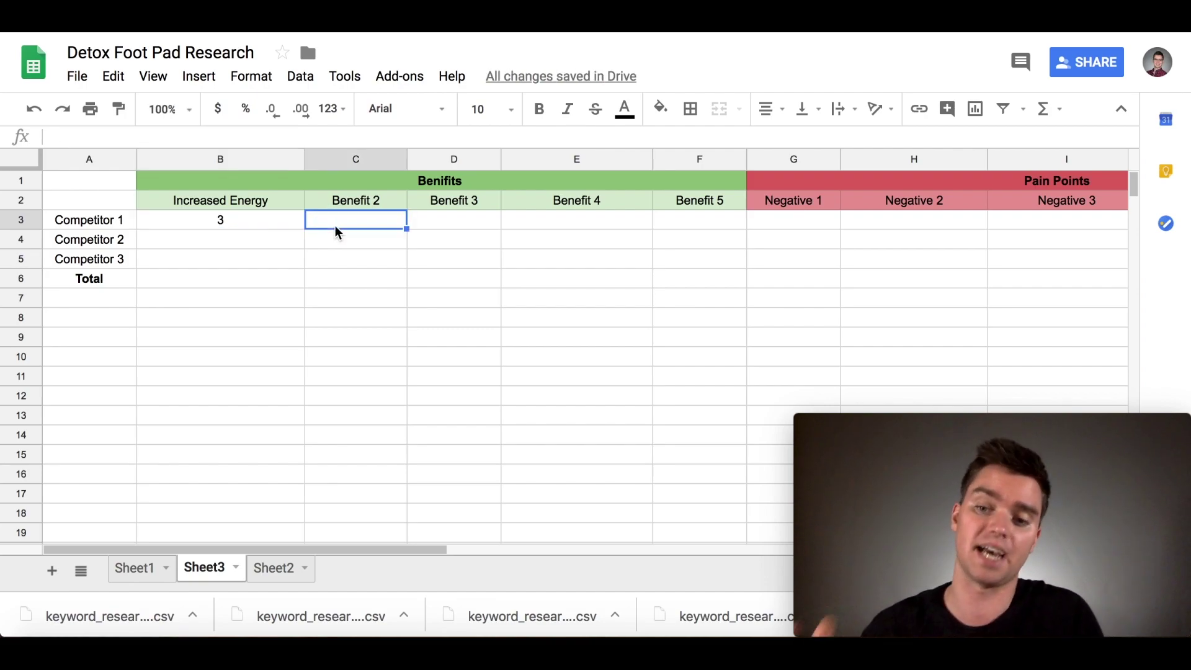
left_click(241, 206)
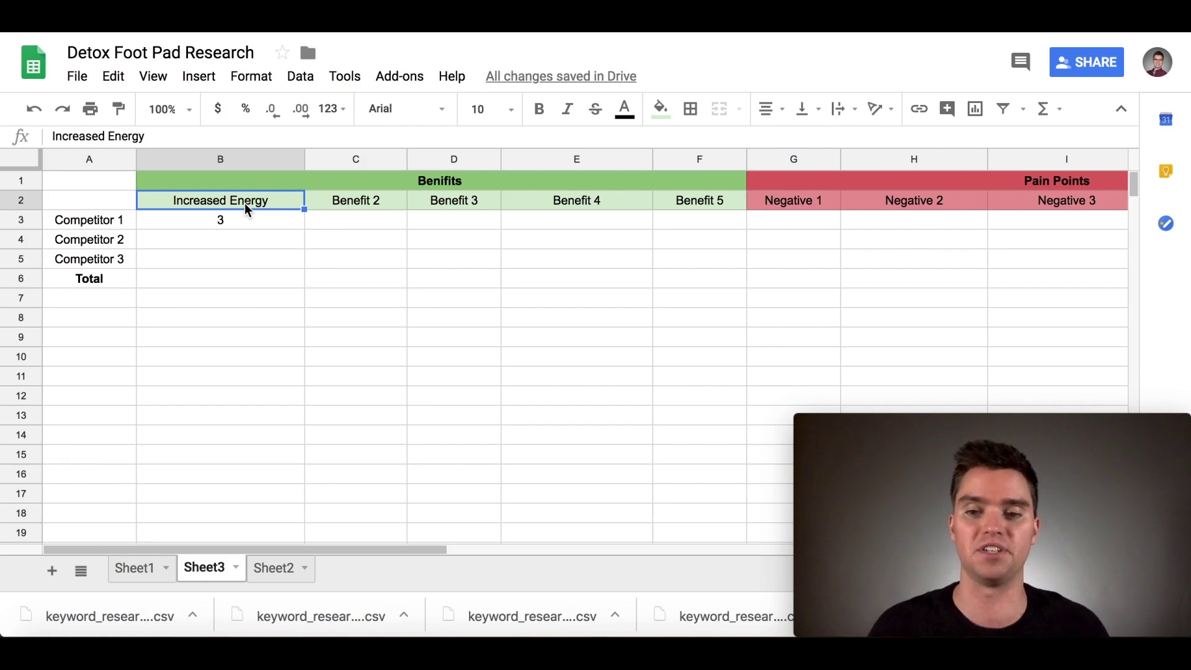
Rename the Benefit 2 and Benefit 3 headings to 'Better Sleep' and 'Feel Cleansed'.
left_click(339, 203)
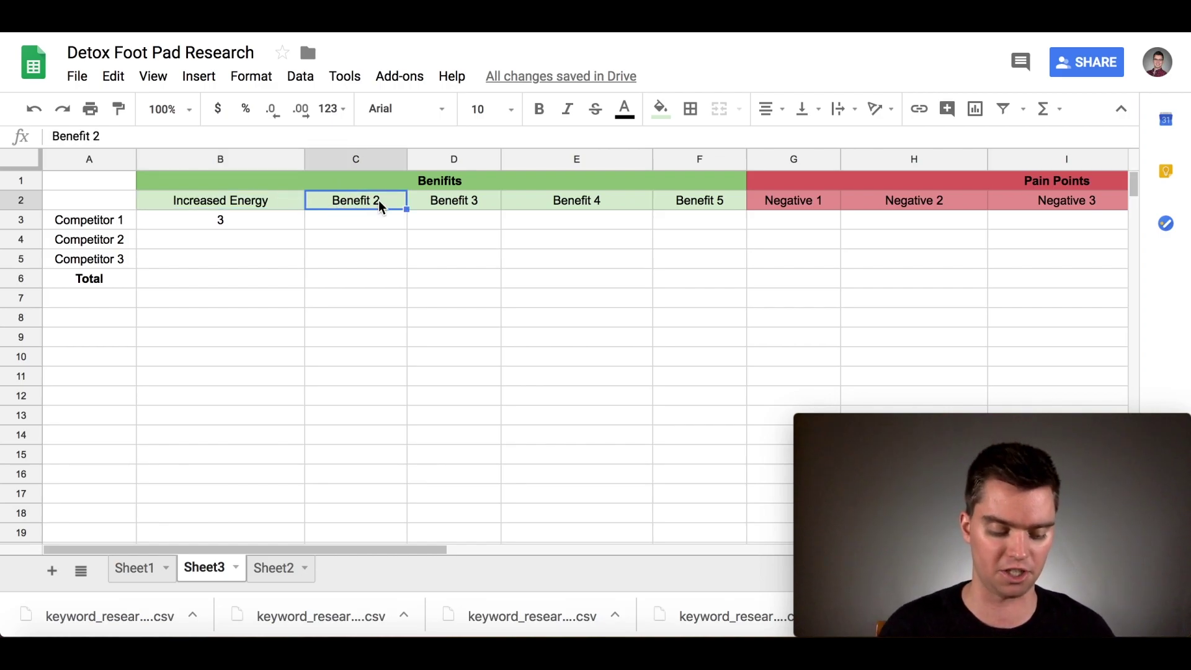
type("Better Se")
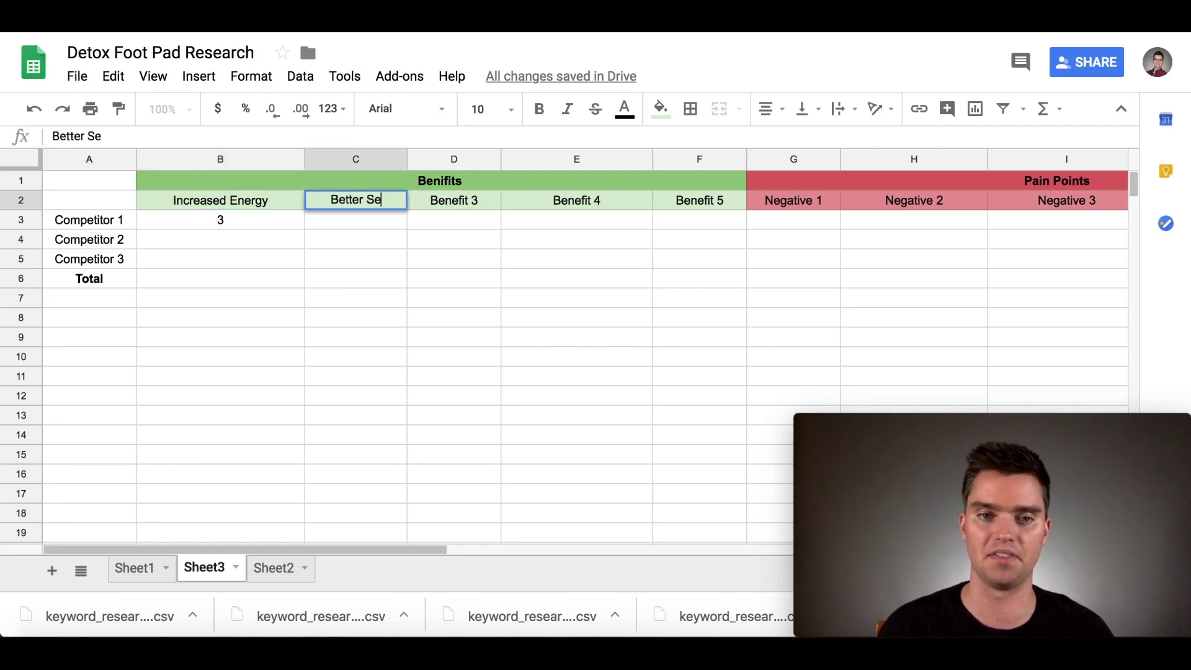
key("BackSpace")
type("leep")
left_click(462, 209)
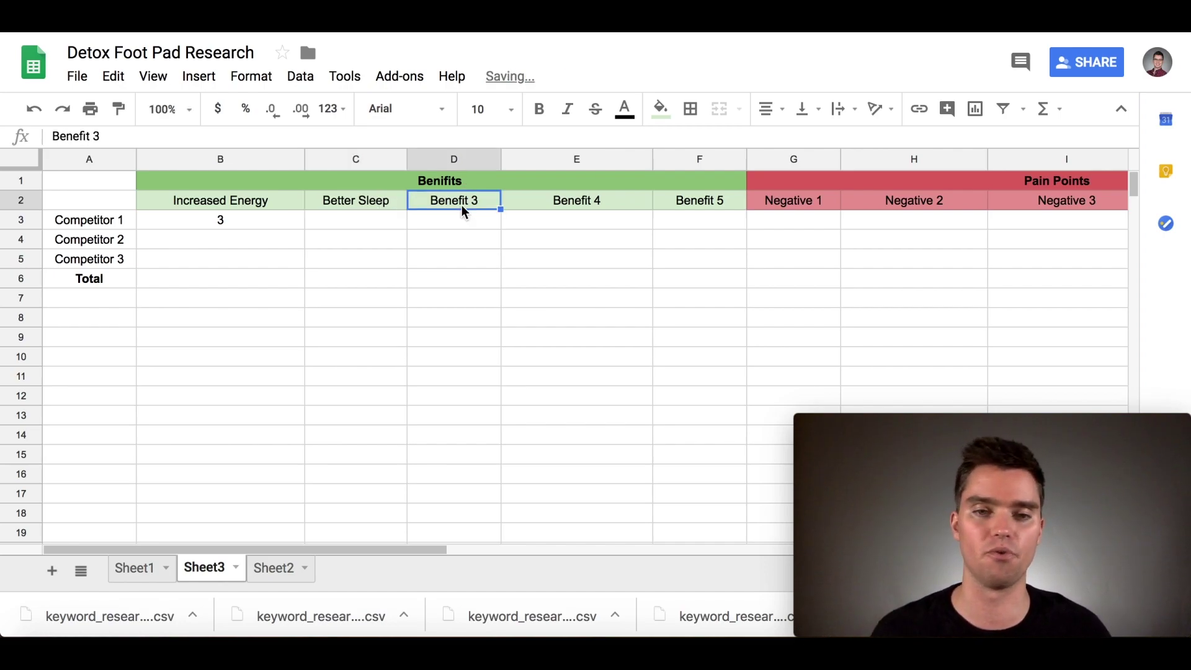
left_click(538, 188)
left_click(469, 208)
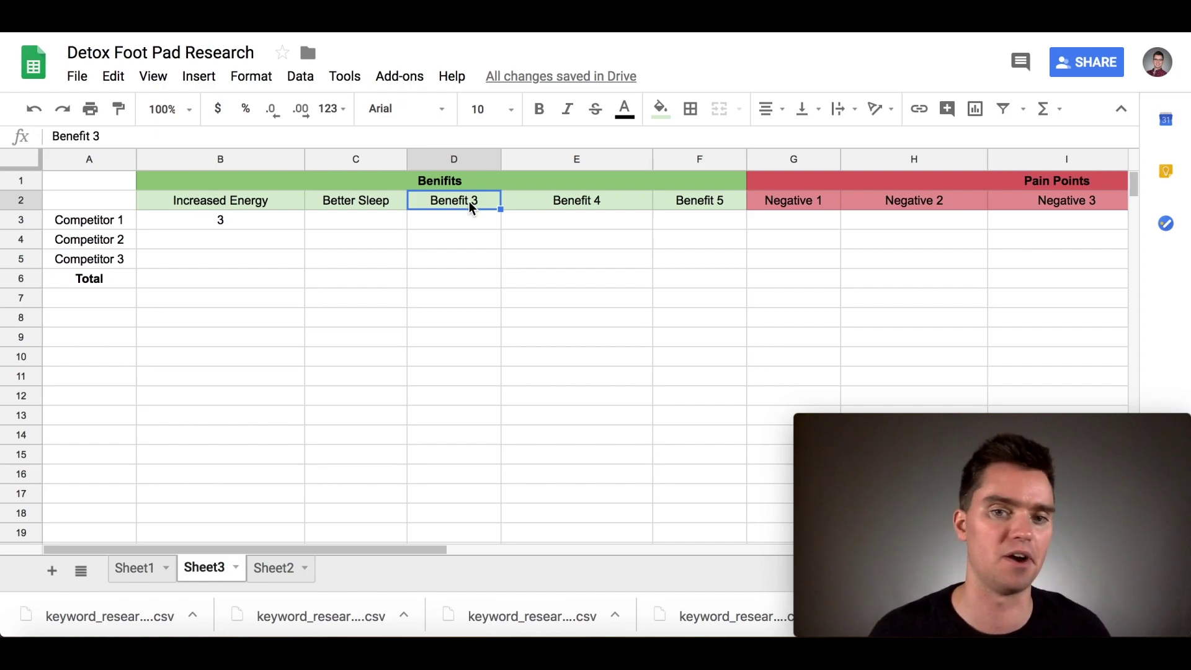
type("Feel")
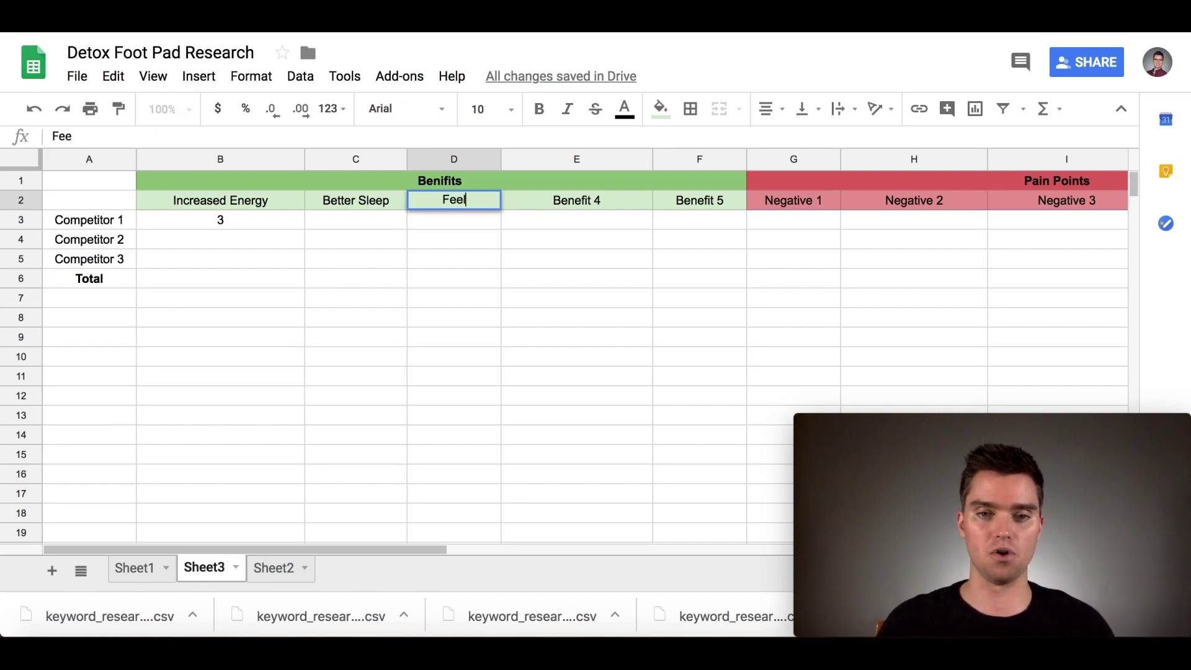
type(" Cleansed")
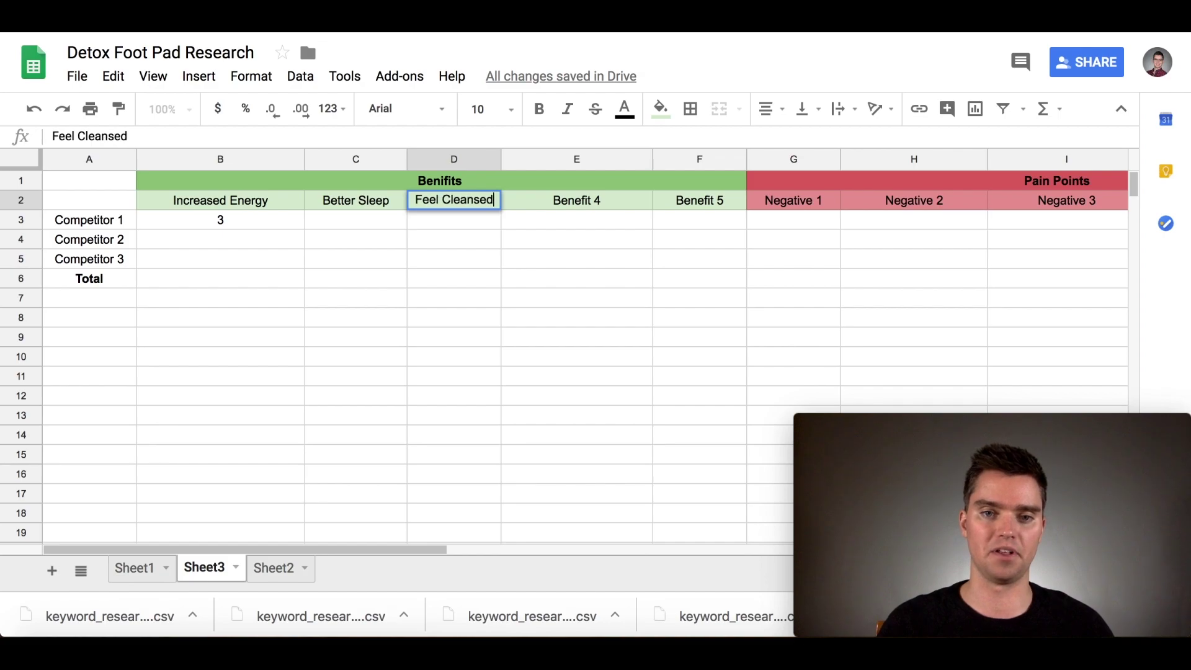
left_click(602, 251)
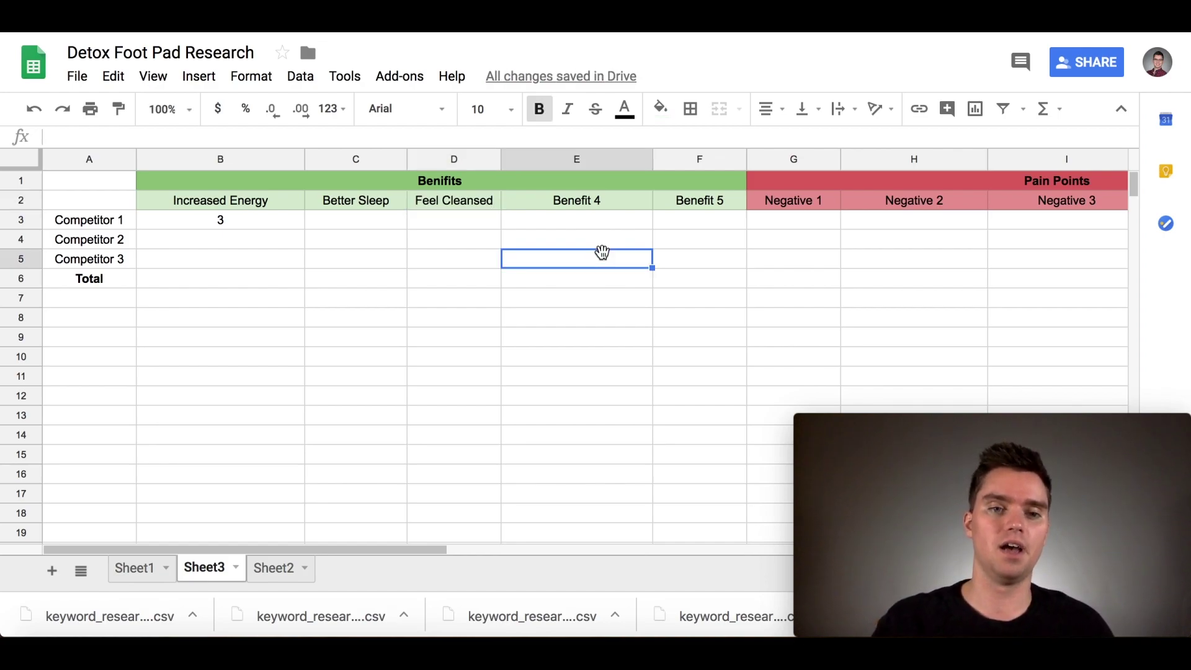
left_click(263, 225)
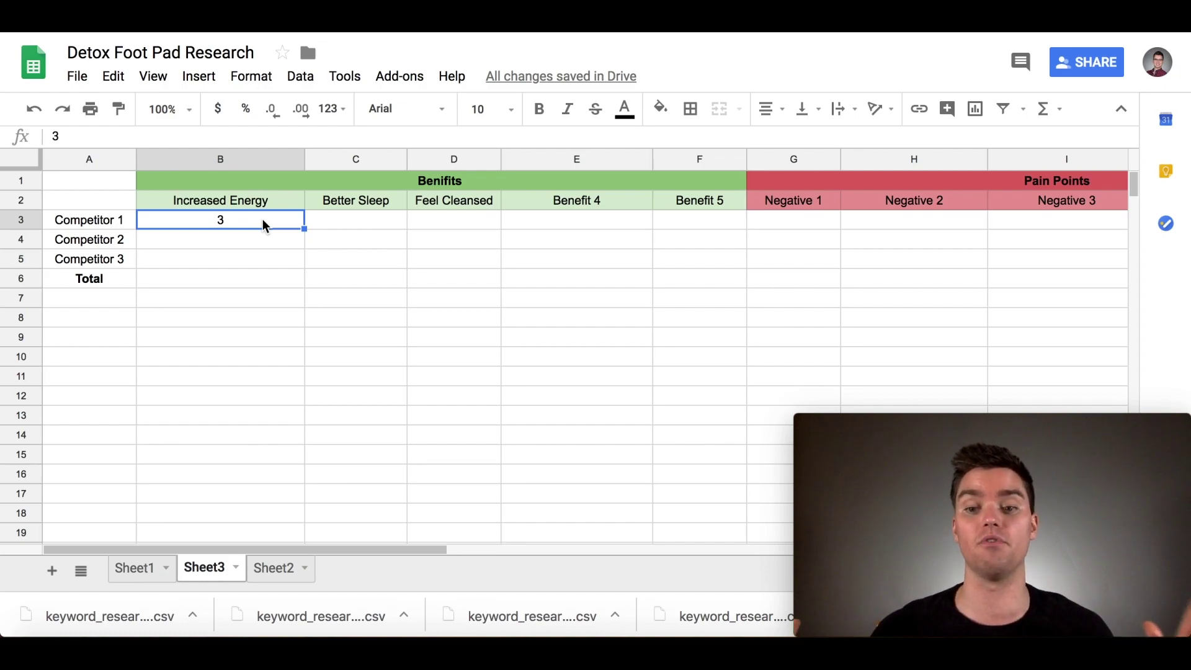
left_click(270, 206)
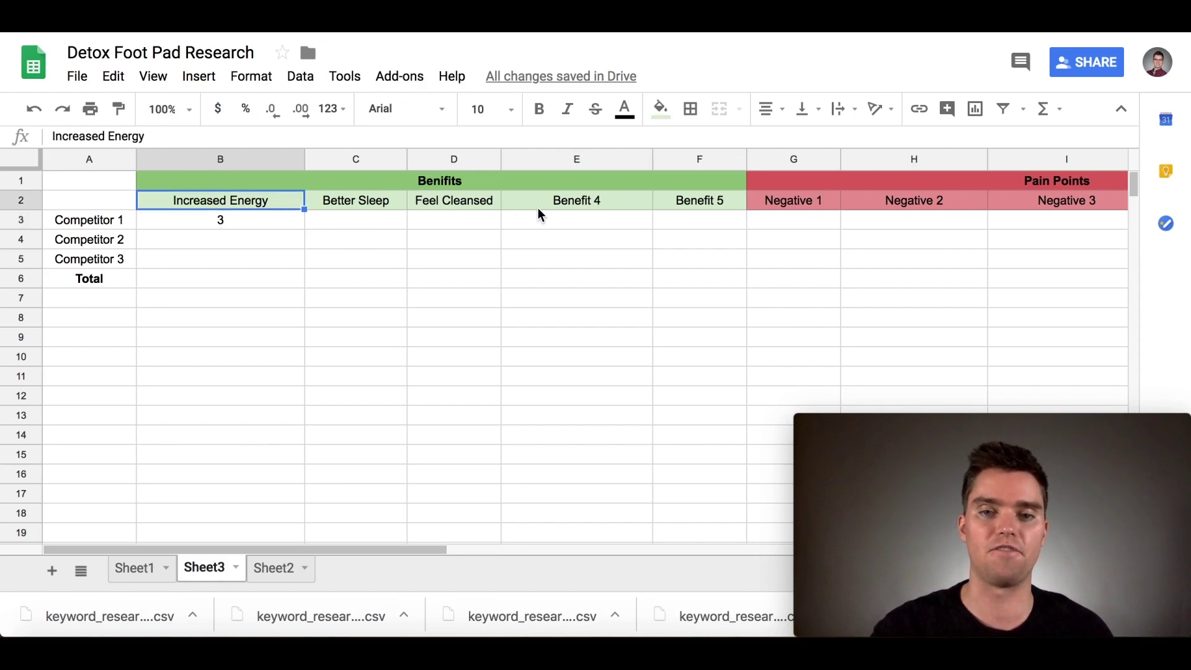
left_click(665, 203)
left_click(271, 206)
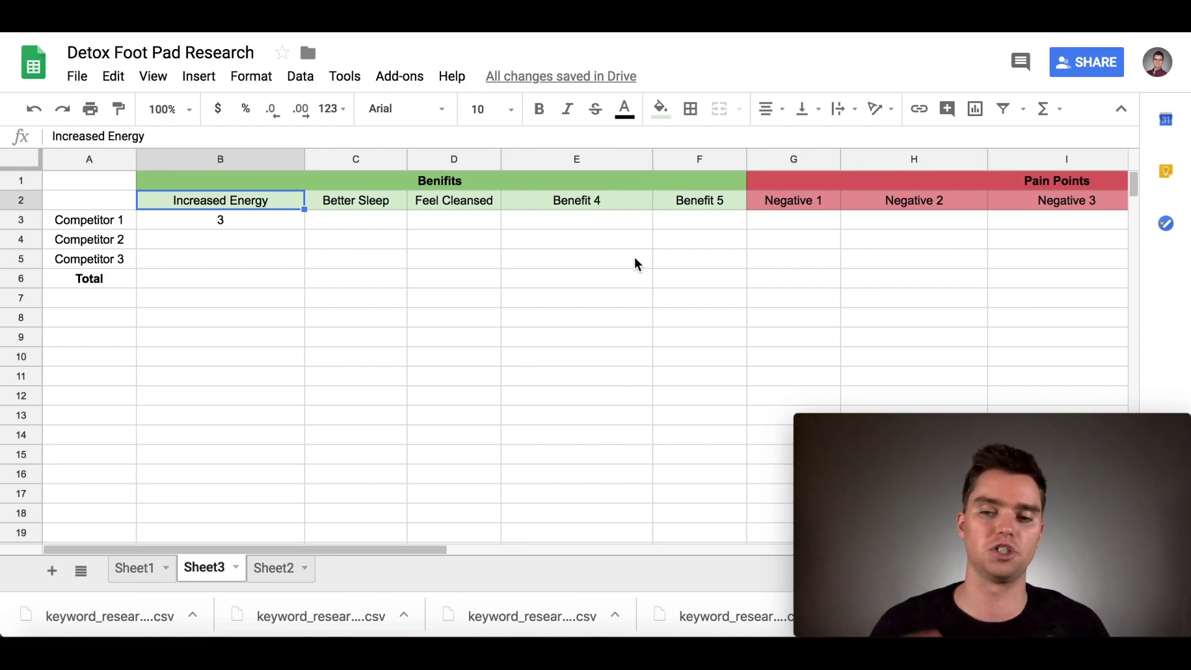
left_click(348, 206)
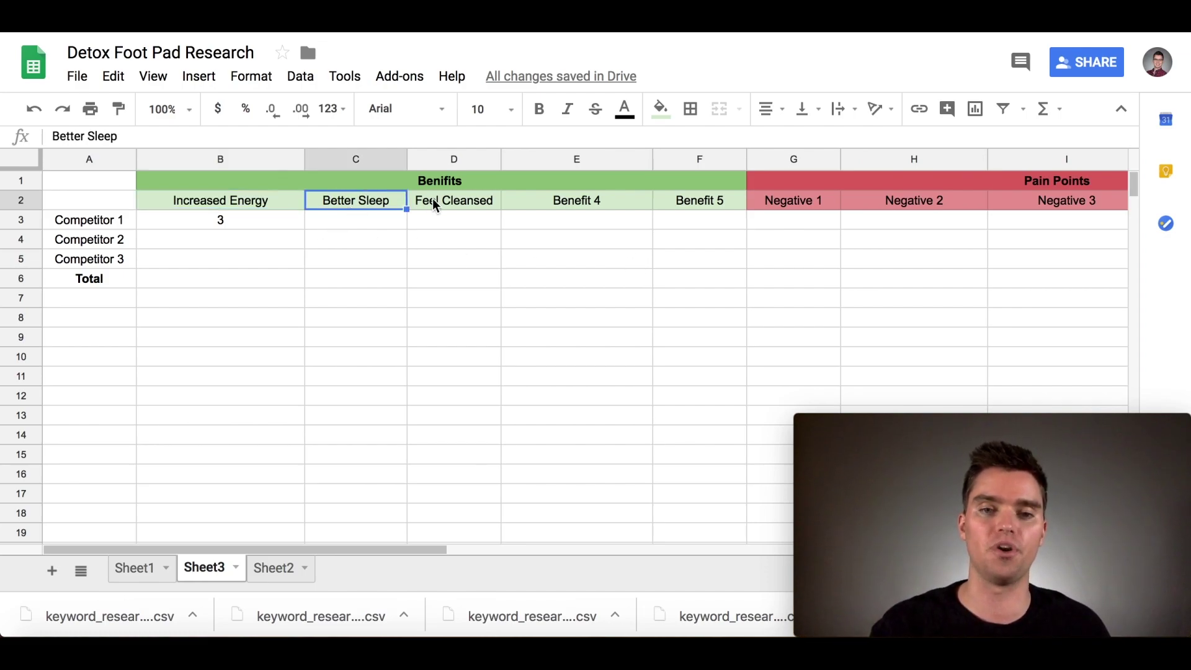
left_click(557, 207)
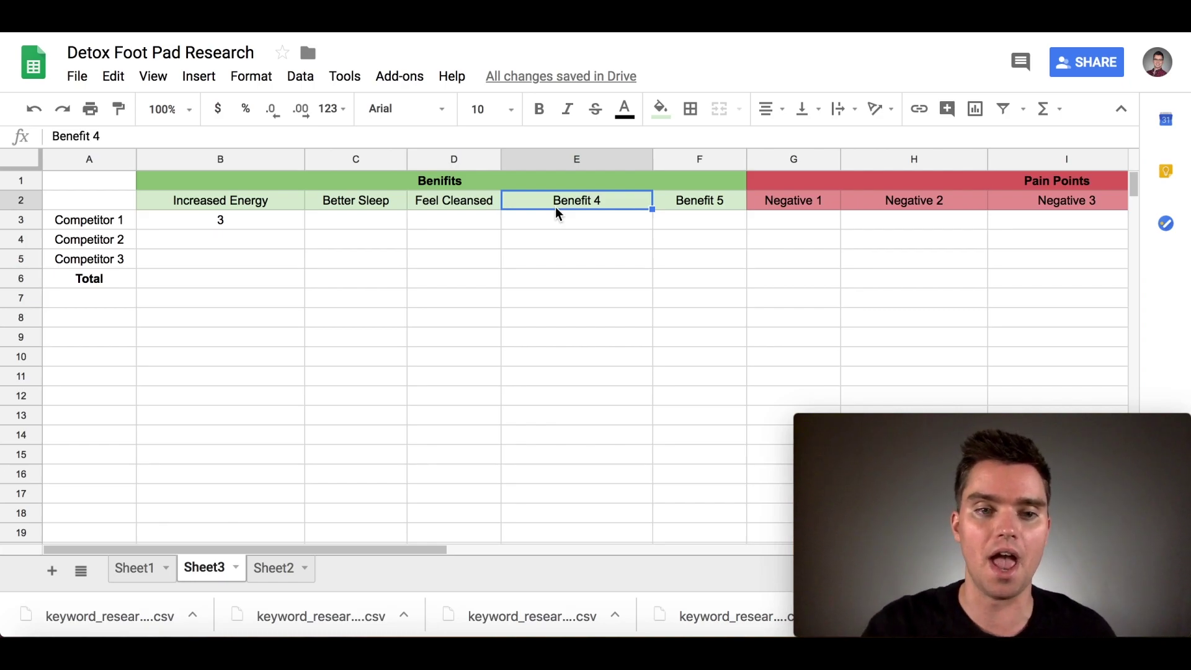
left_click(121, 259)
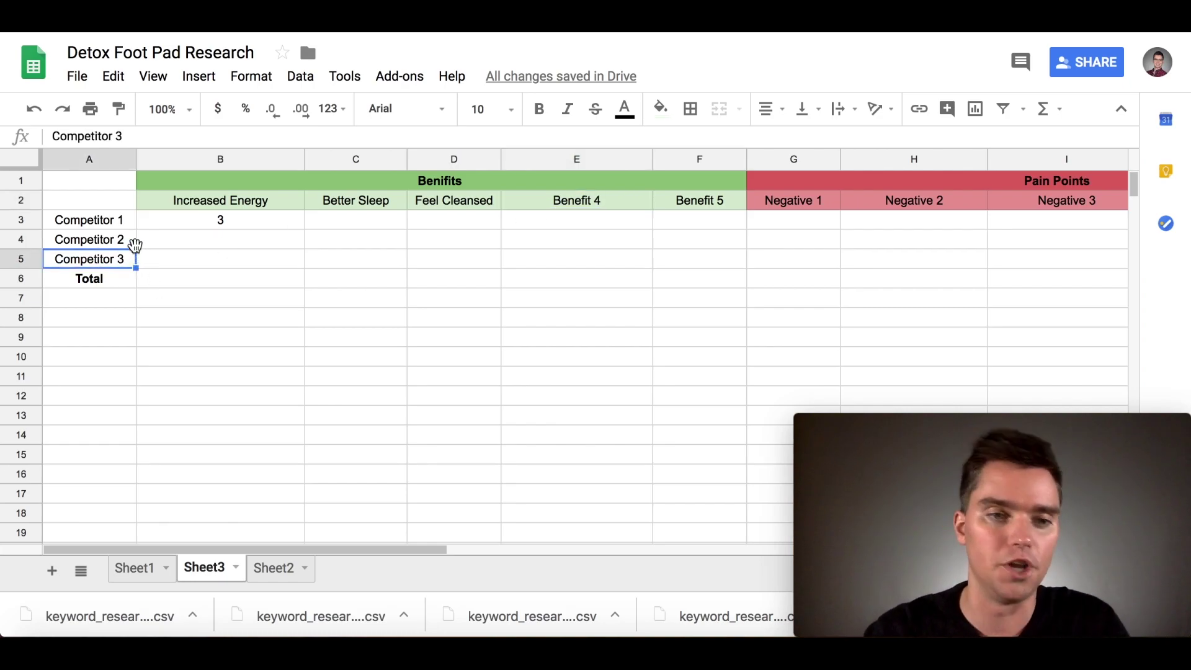
left_click(123, 222)
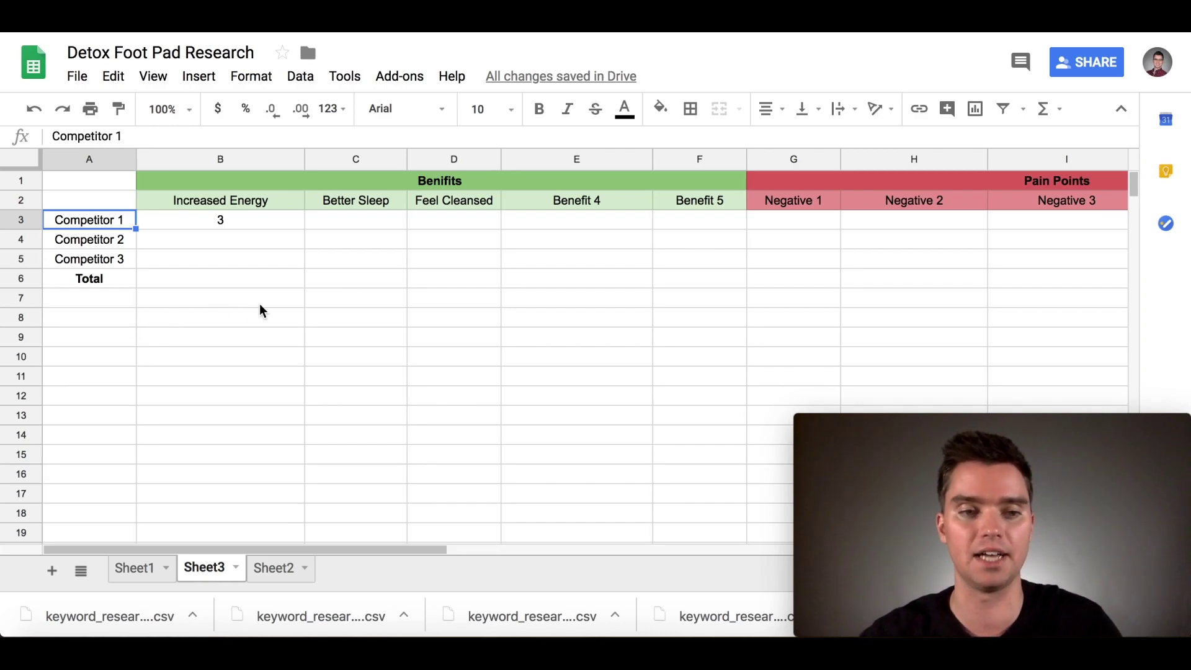
left_click(224, 207)
left_click(345, 208)
left_click(466, 205)
left_click(545, 205)
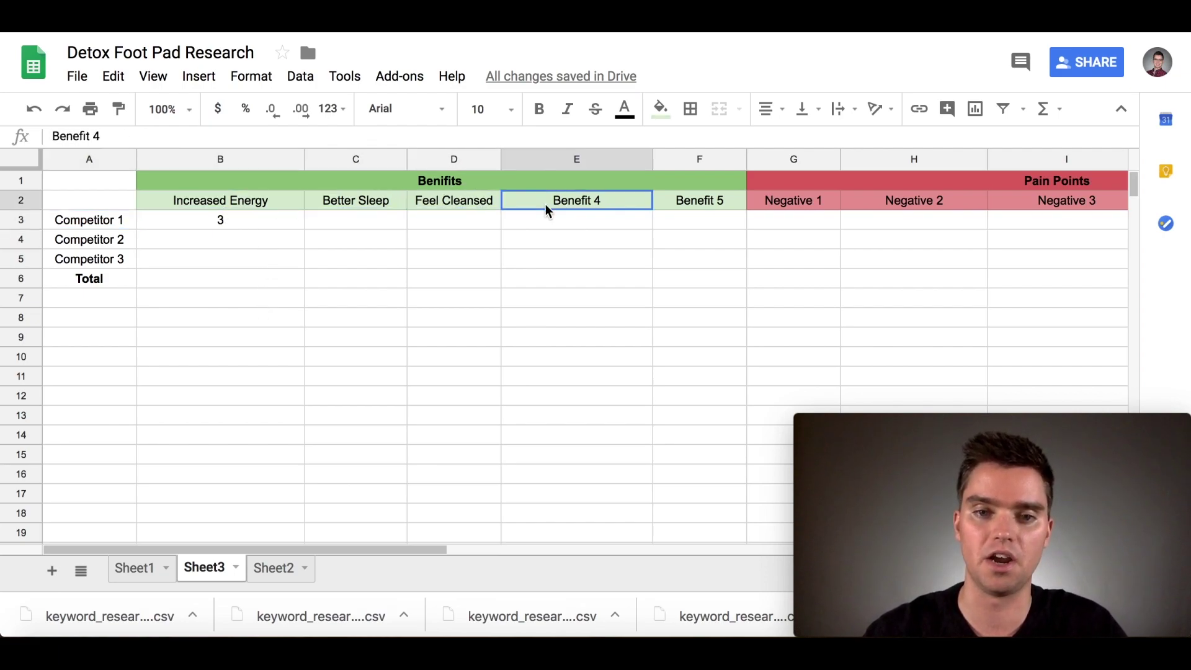
left_click(687, 205)
left_click(549, 205)
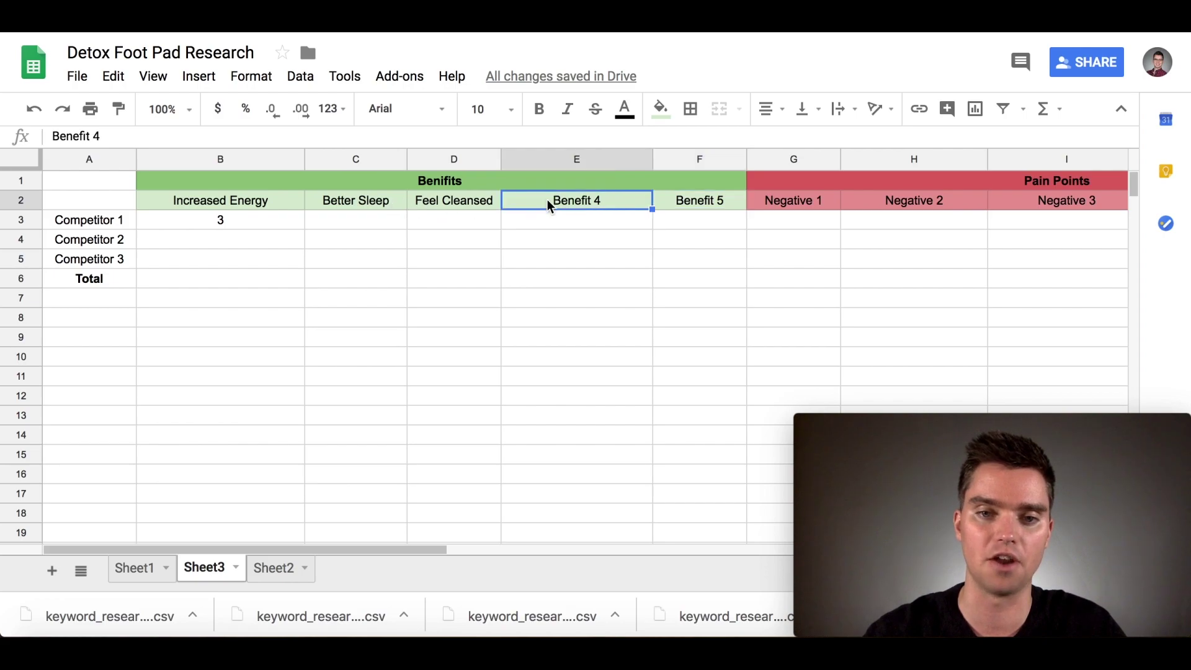
left_click(348, 223)
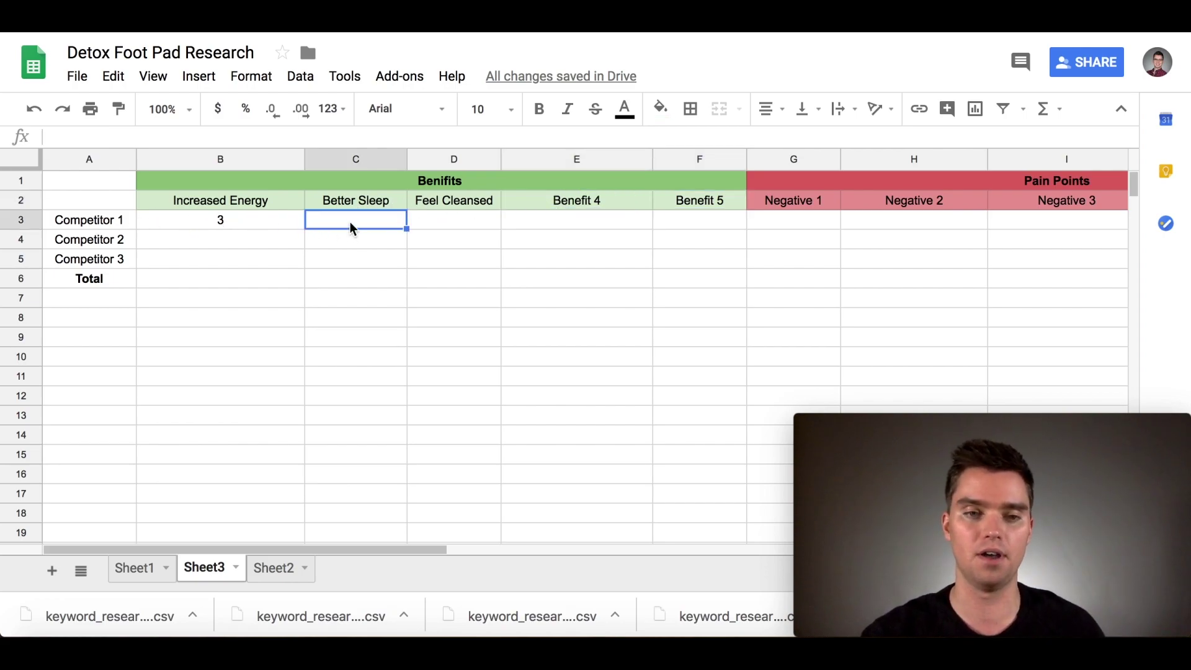
Give Competitor 1 Better Sleep 2 and Feel Cleansed 1, then view Sheet1's example table.
type("2")
key("Tab")
type("1")
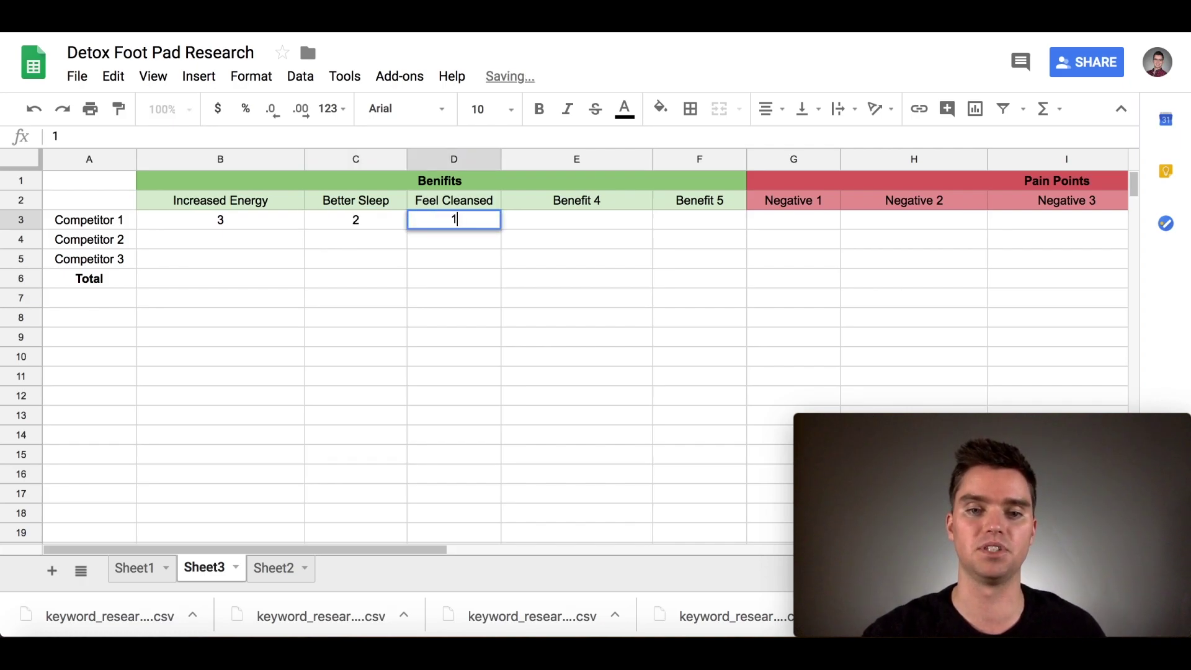
key("Tab")
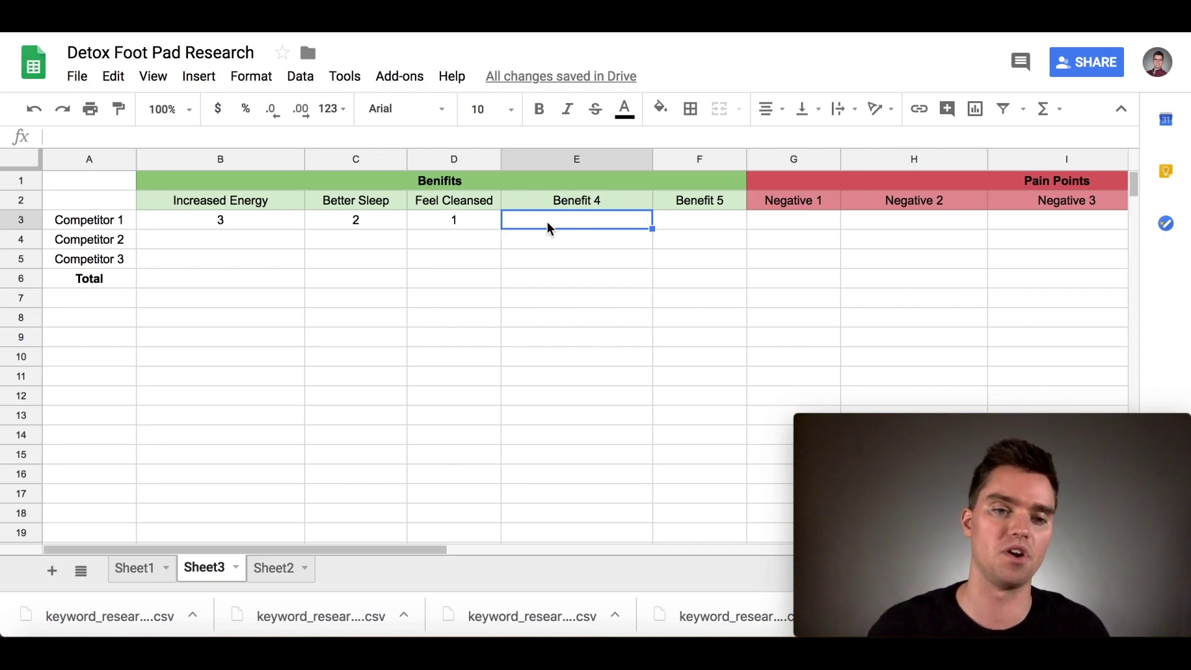
left_click(274, 282)
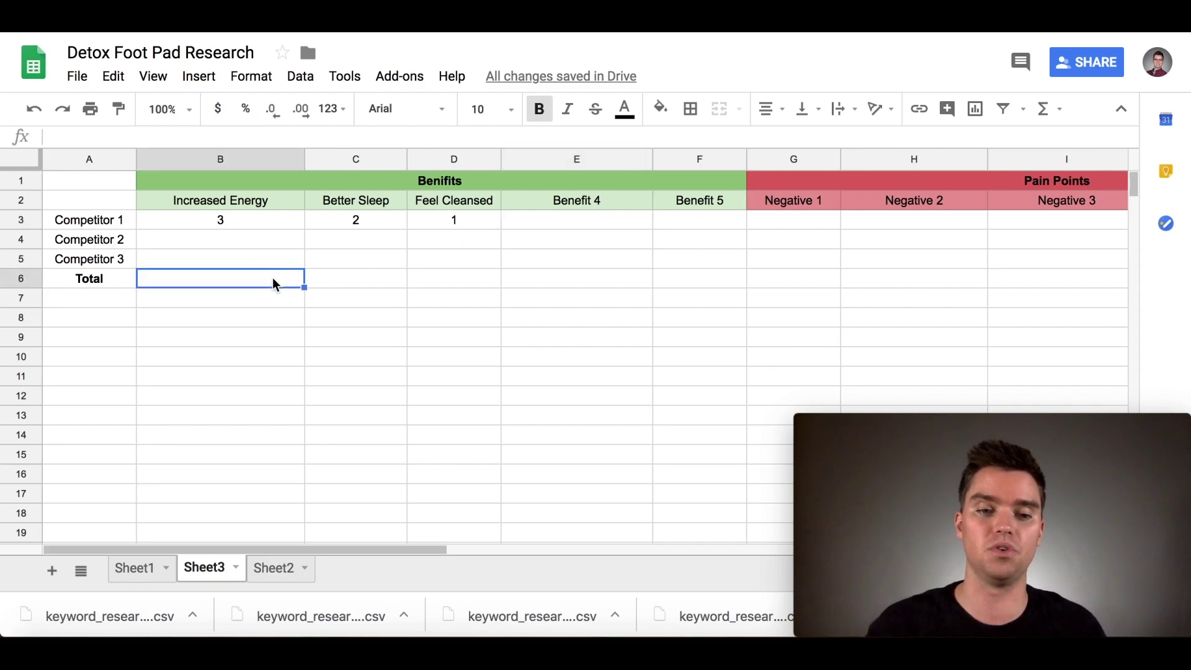
left_click(140, 568)
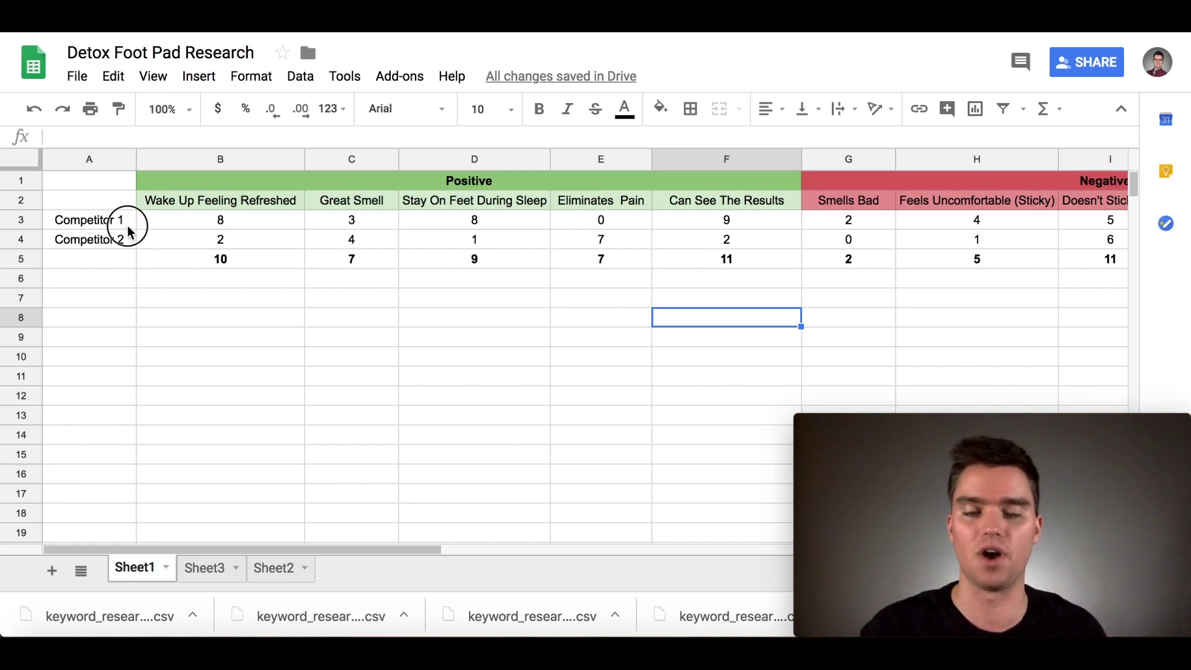
left_click(121, 257)
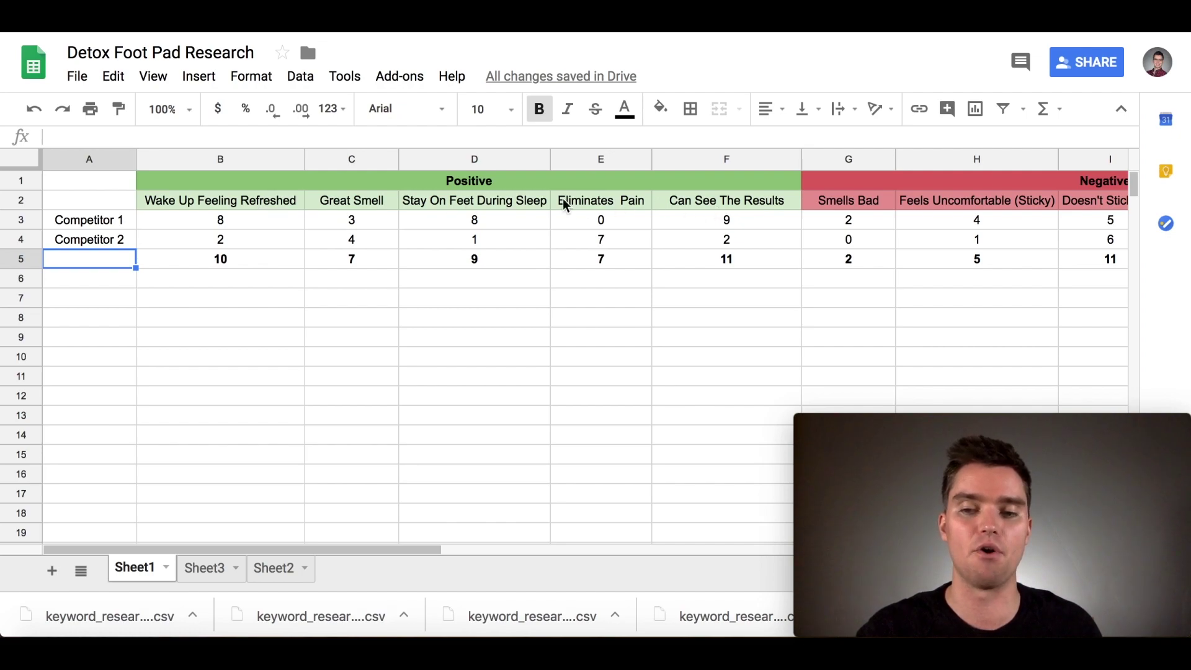
left_click(277, 199)
left_click(356, 199)
left_click(444, 201)
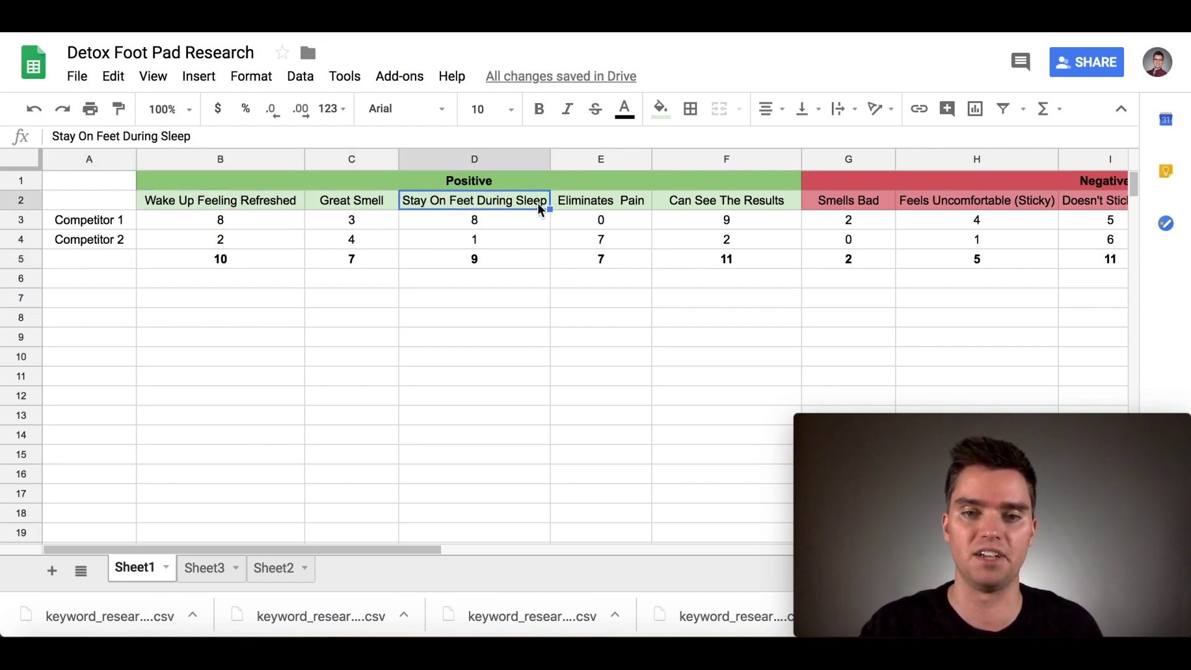
left_click(591, 202)
left_click(684, 209)
left_click(614, 202)
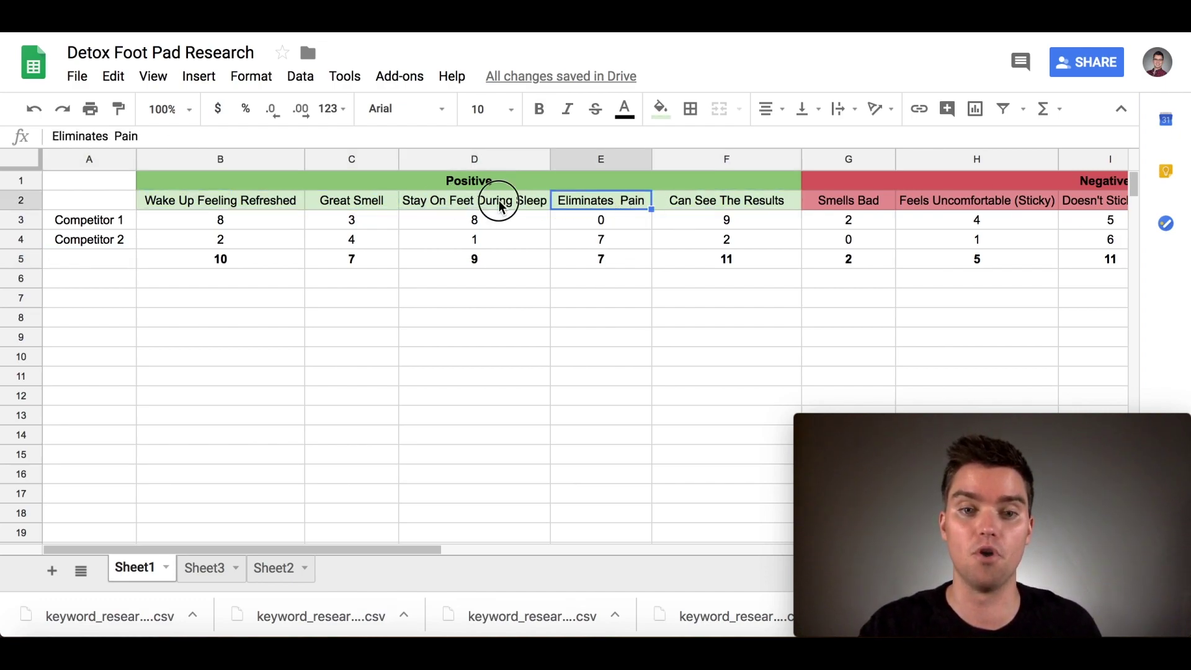
left_click(490, 201)
left_click(366, 203)
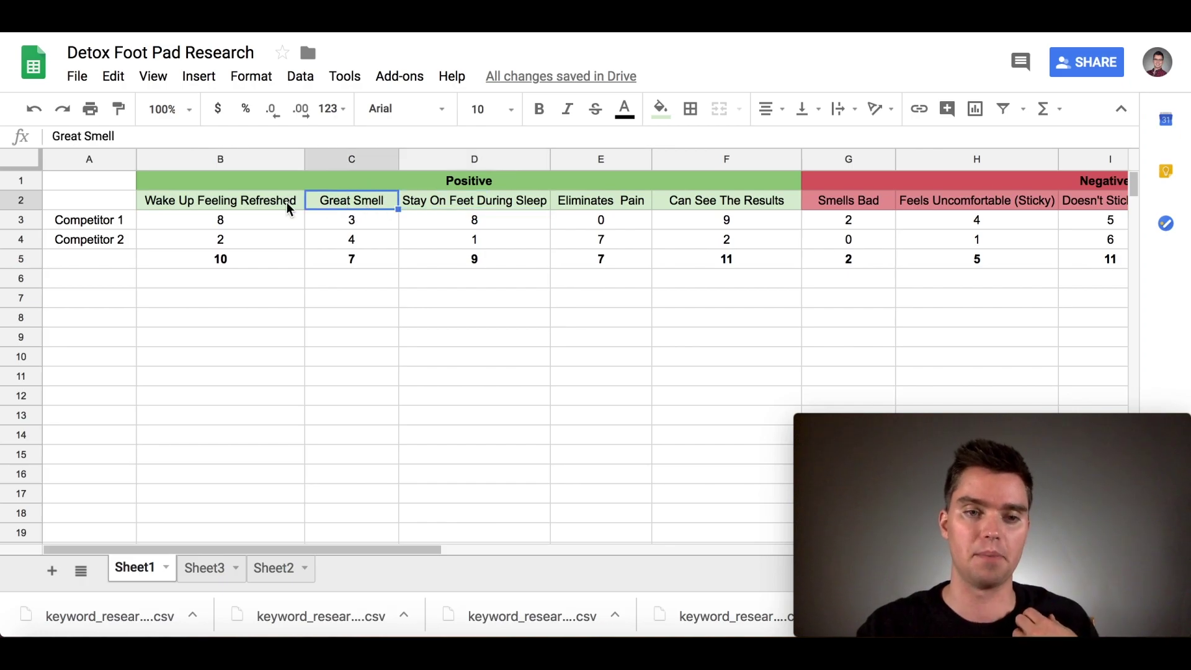
left_click(279, 202)
left_click(374, 206)
left_click(457, 203)
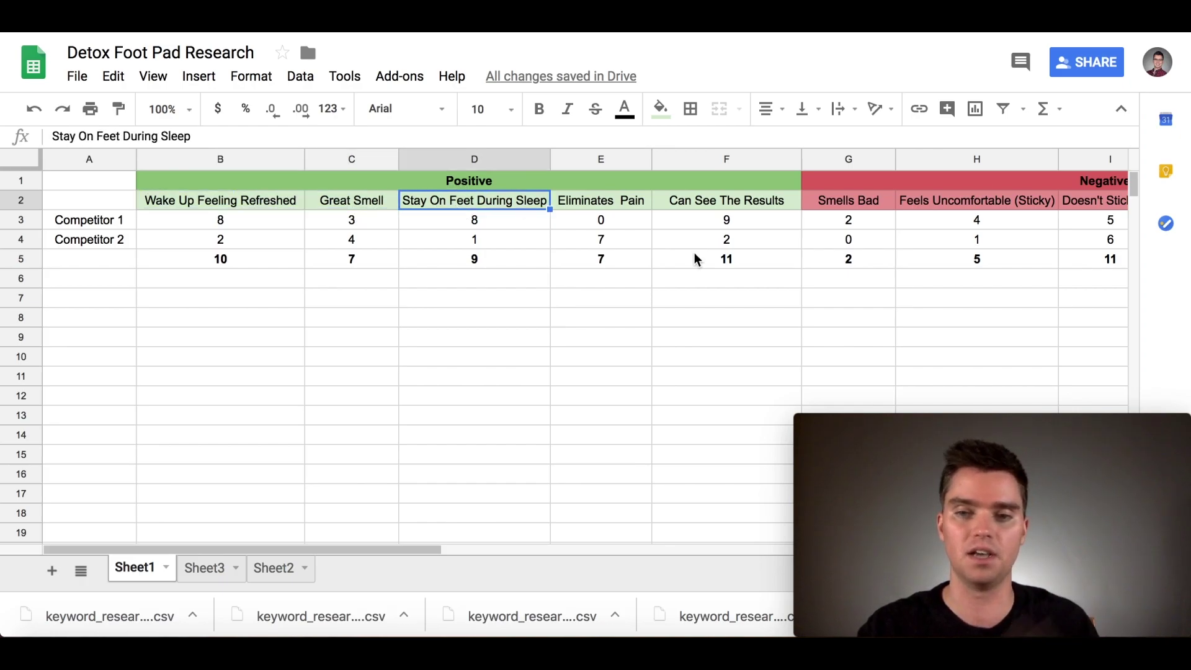
scroll(697, 258, "right", 5)
left_click(803, 206)
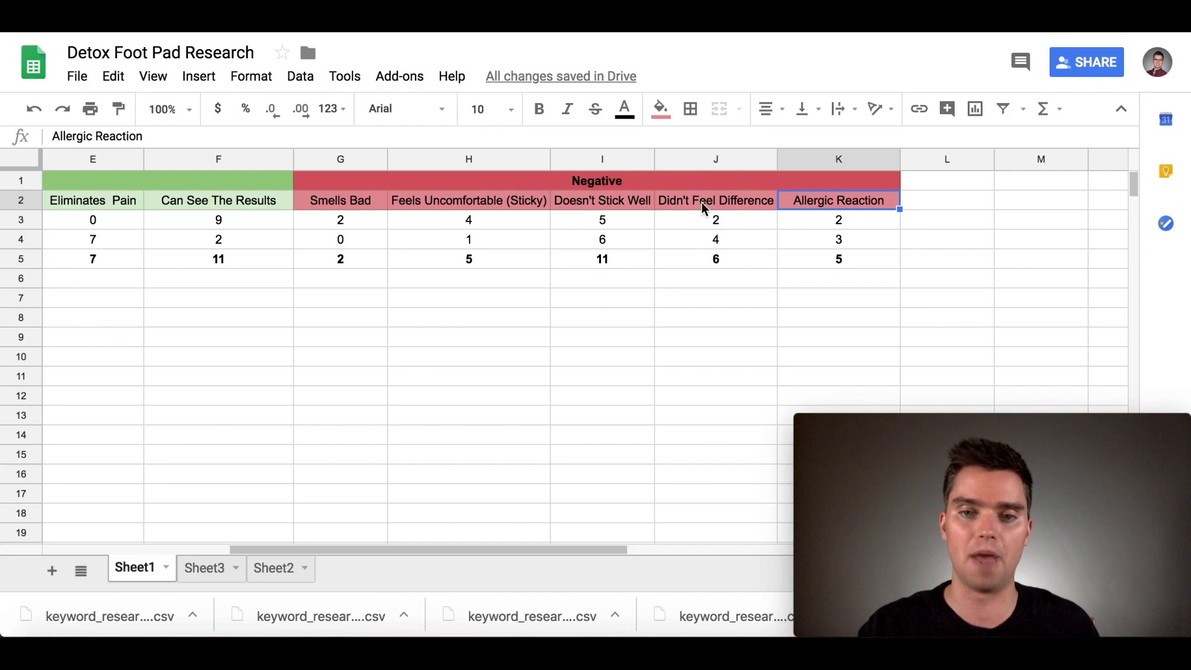
left_click(703, 209)
left_click(586, 208)
left_click(518, 203)
left_click(341, 201)
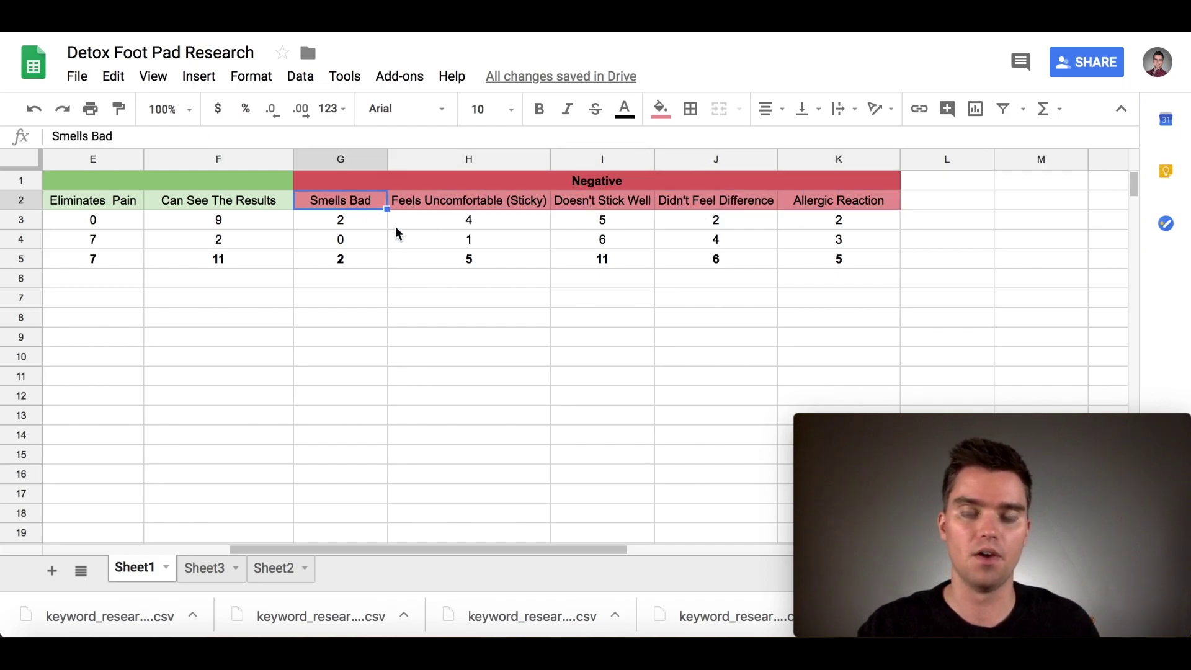
scroll(431, 262, "left", 4)
scroll(430, 262, "left", 2)
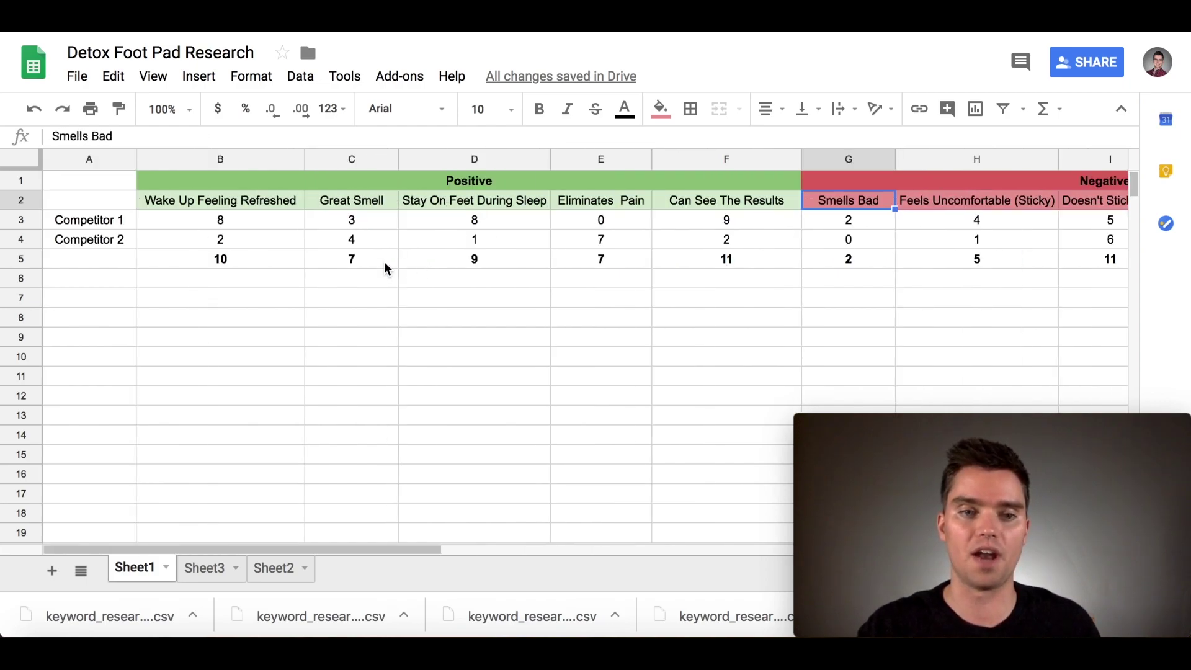
left_click(254, 263)
left_click(253, 220)
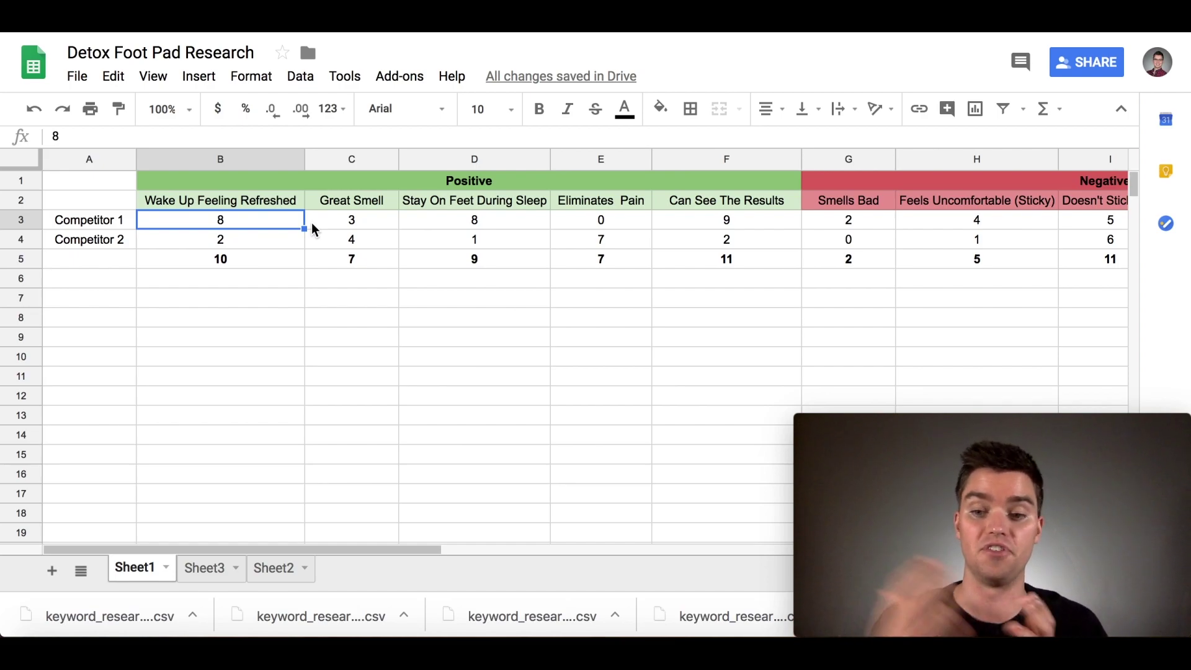
left_click(292, 246)
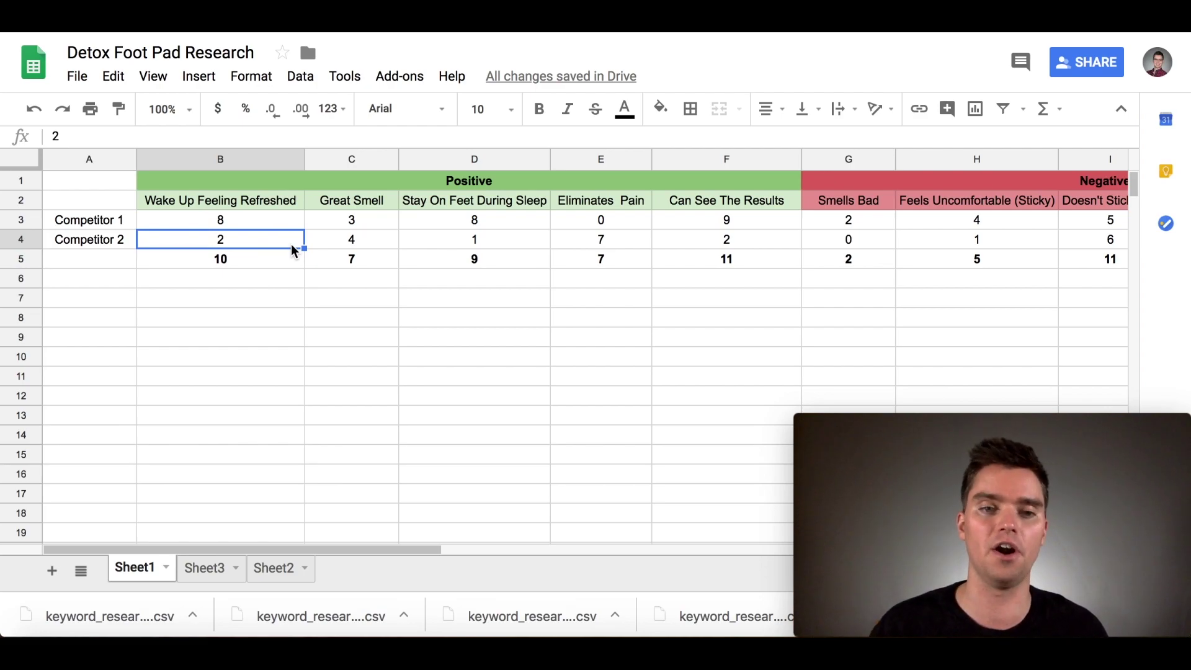
left_click(274, 260)
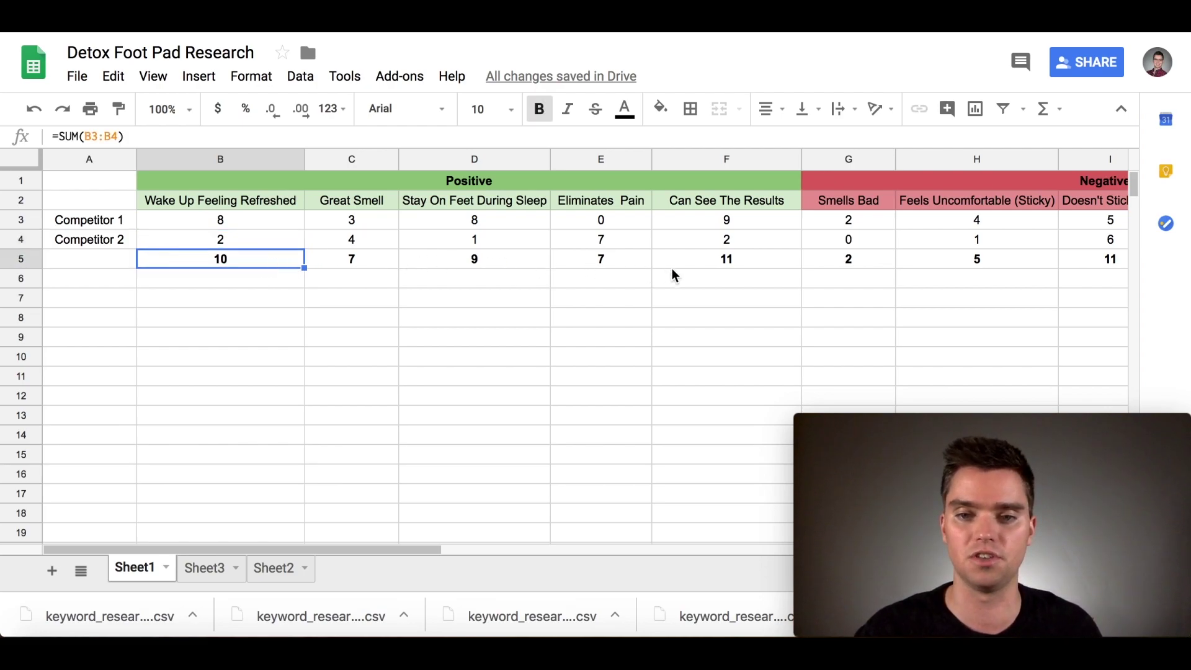
left_click(742, 262)
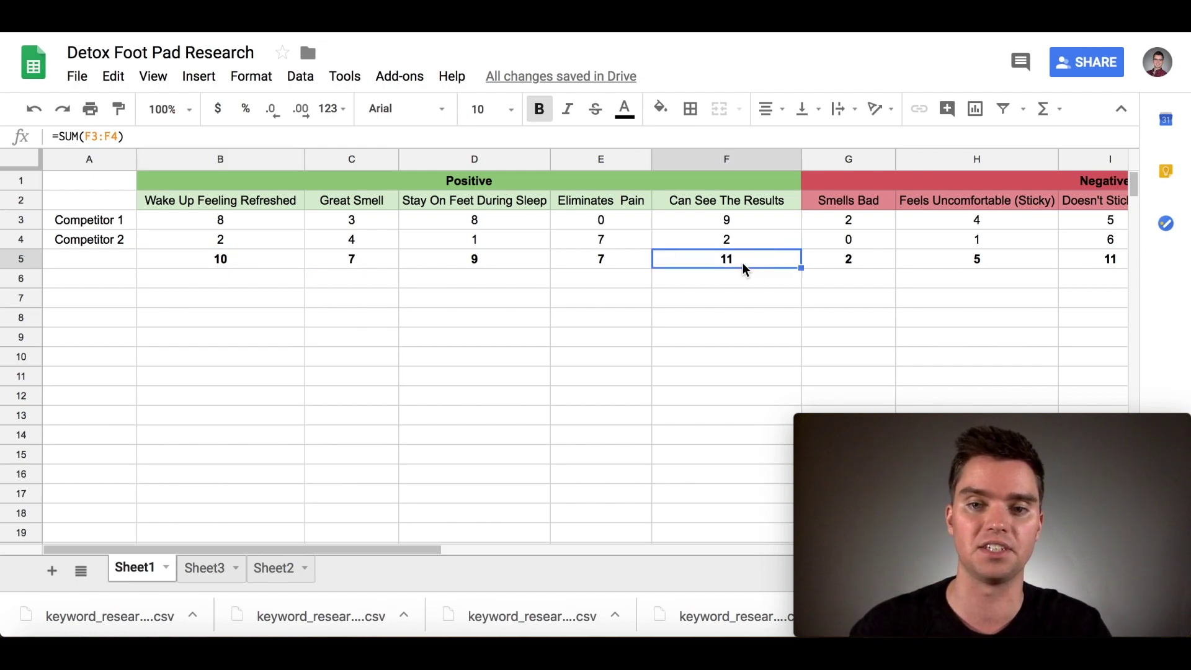
left_click(282, 197)
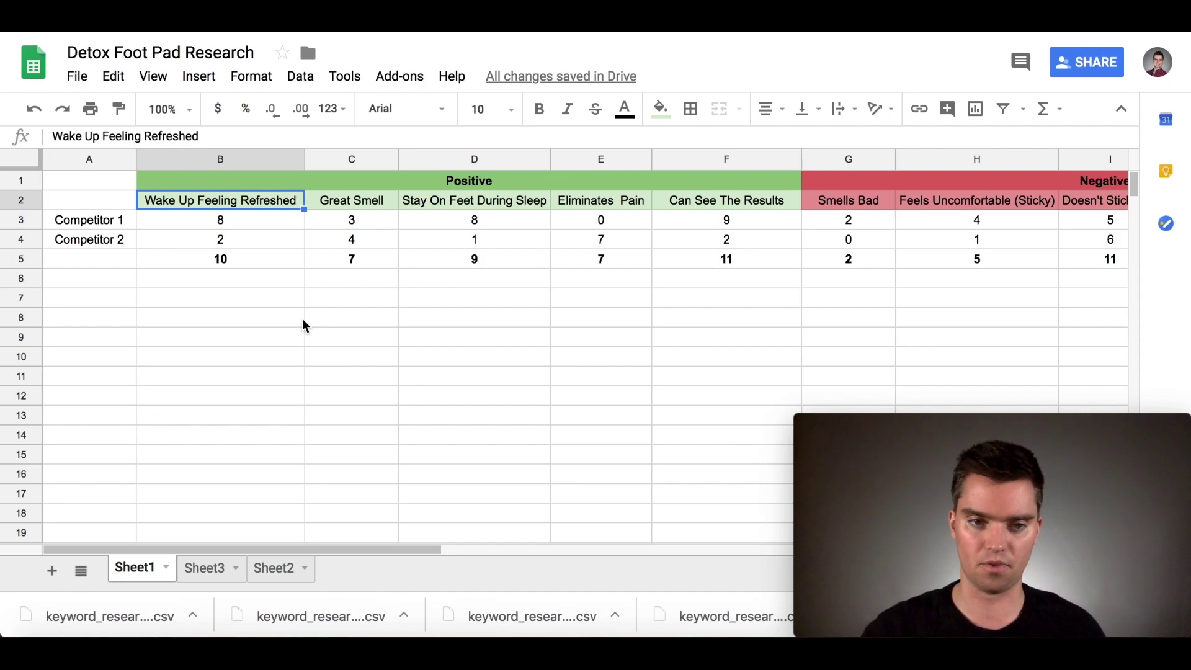
left_click(395, 299)
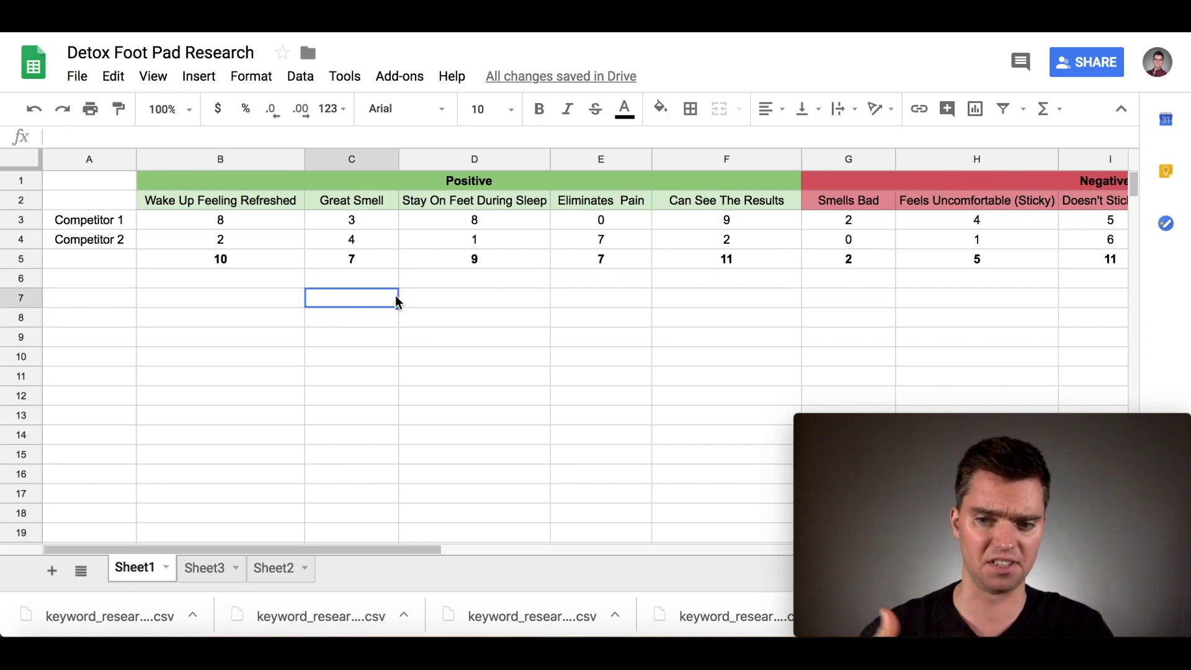
scroll(716, 257, "right", 5)
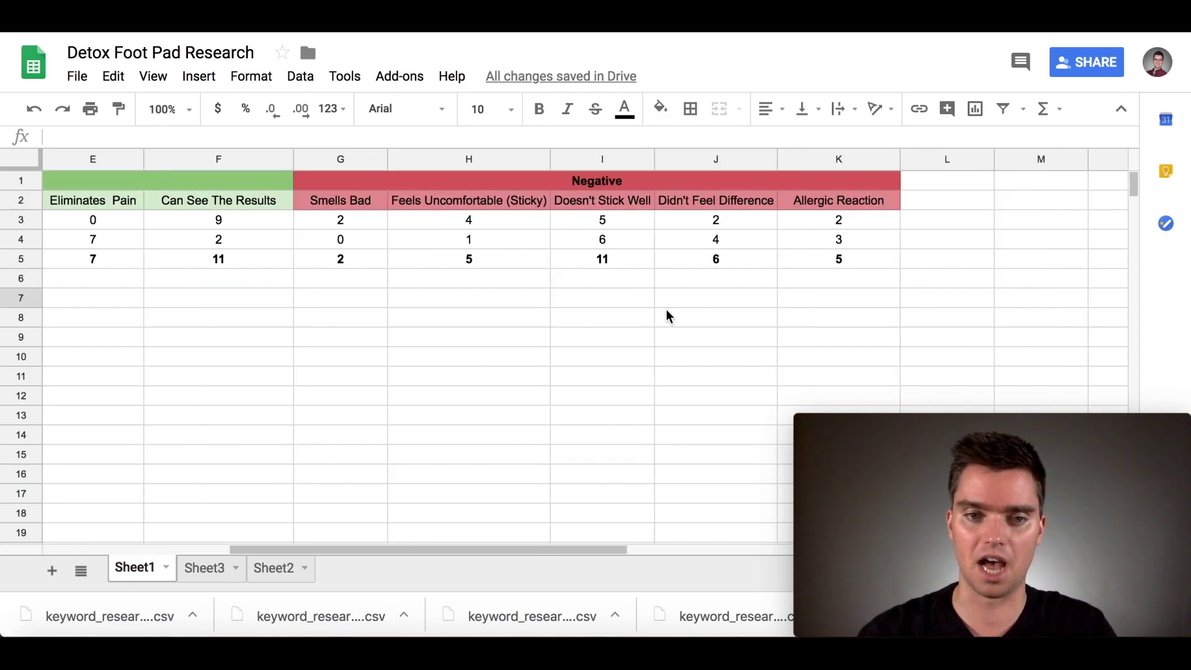
left_click(350, 223)
scroll(340, 233, "left", 5)
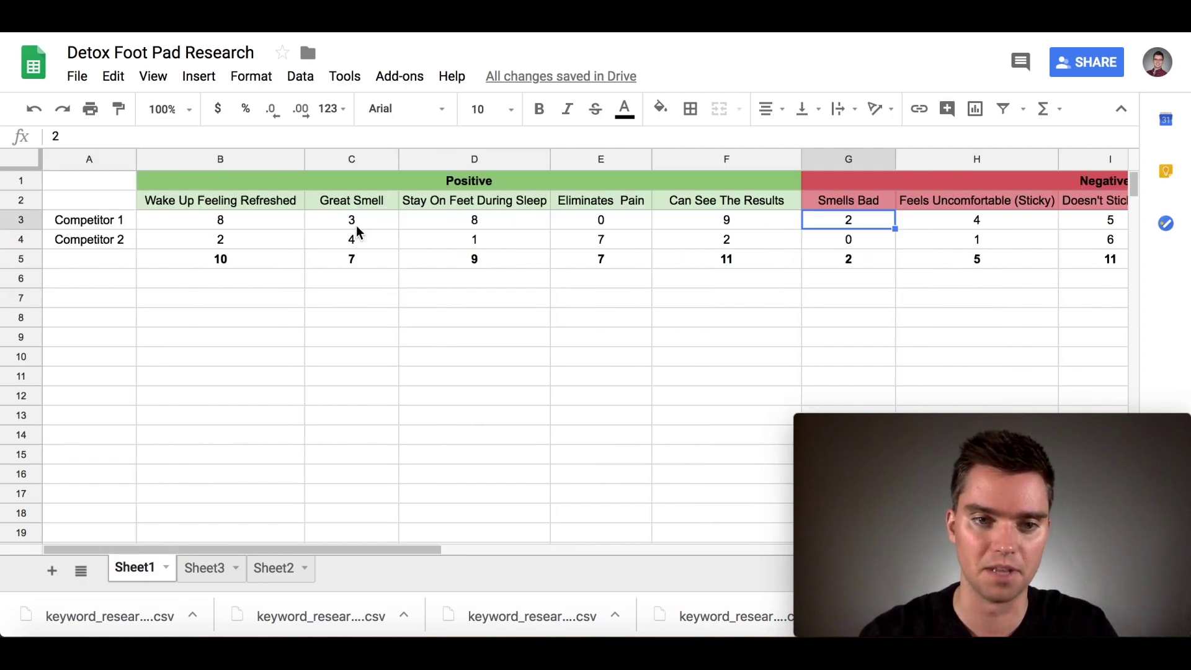
left_click(378, 220)
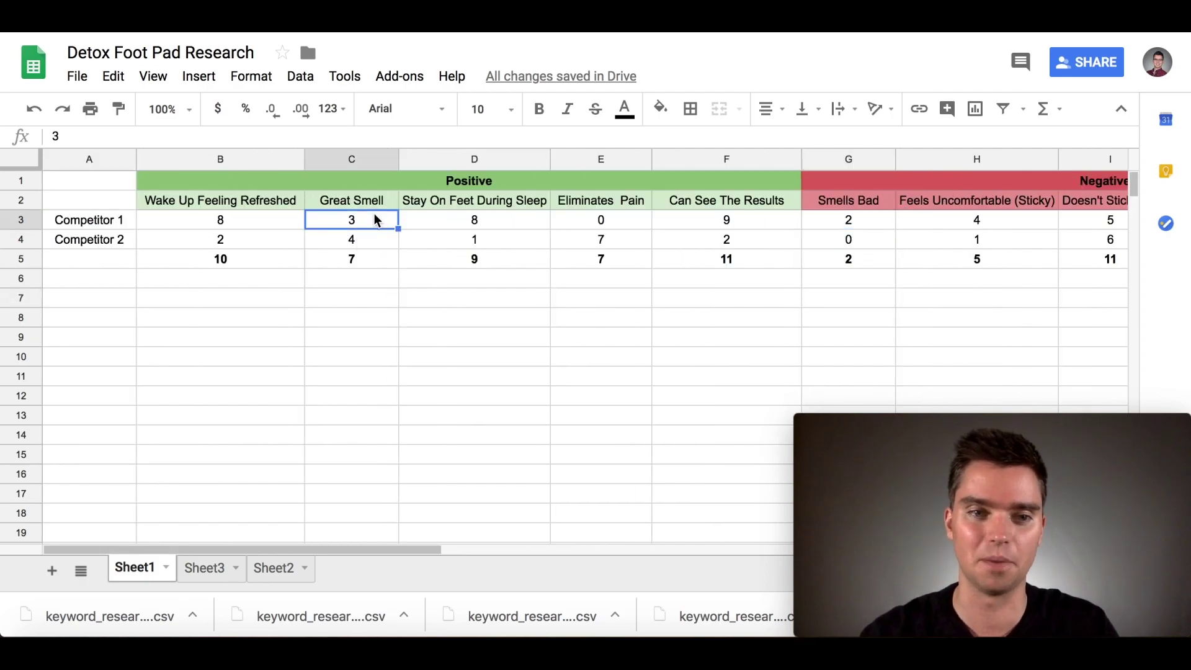
scroll(429, 219, "right", 3)
left_click(612, 222)
scroll(525, 255, "left", 2)
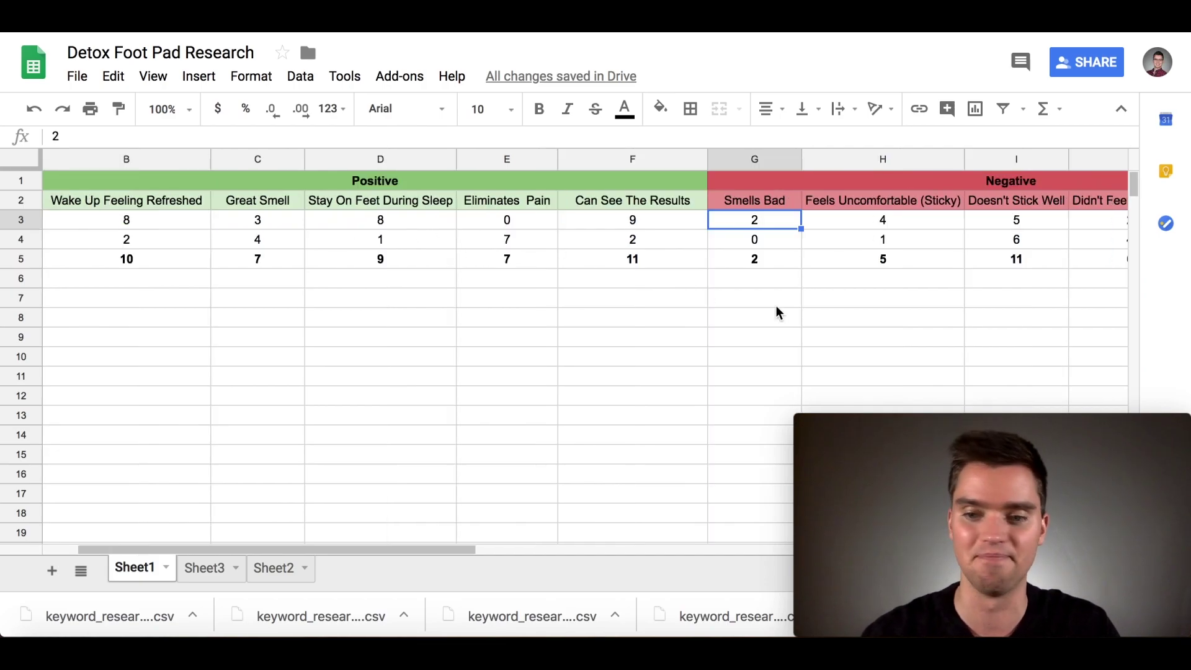
scroll(811, 298, "right", 2)
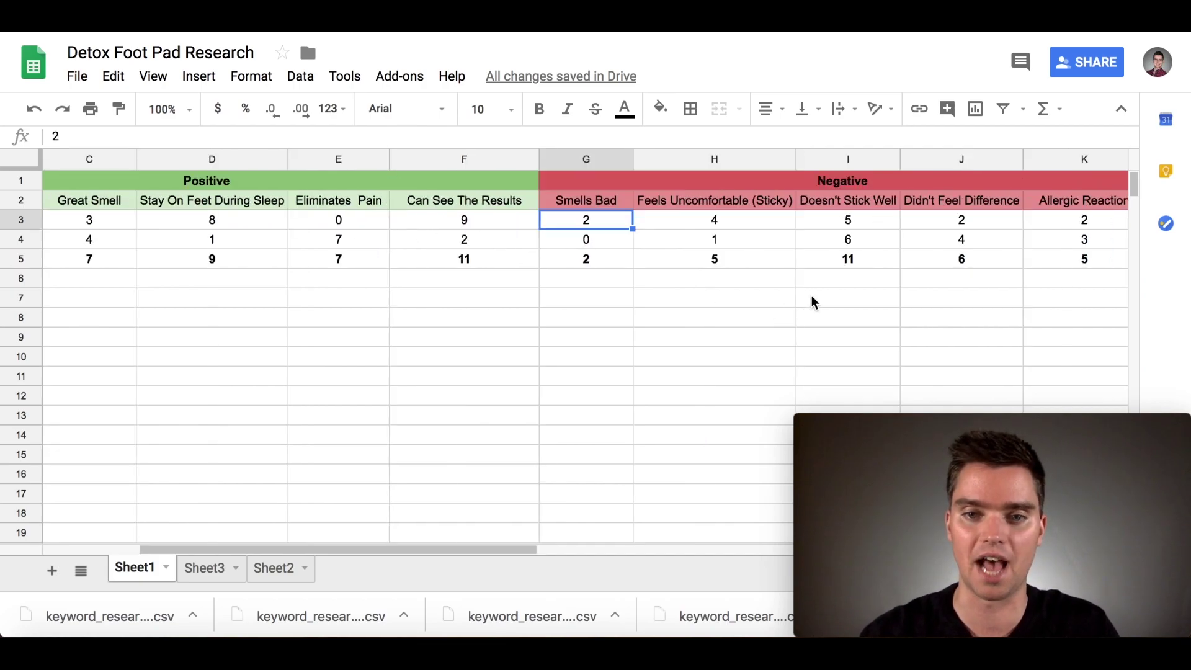
left_click(696, 204)
left_click(858, 203)
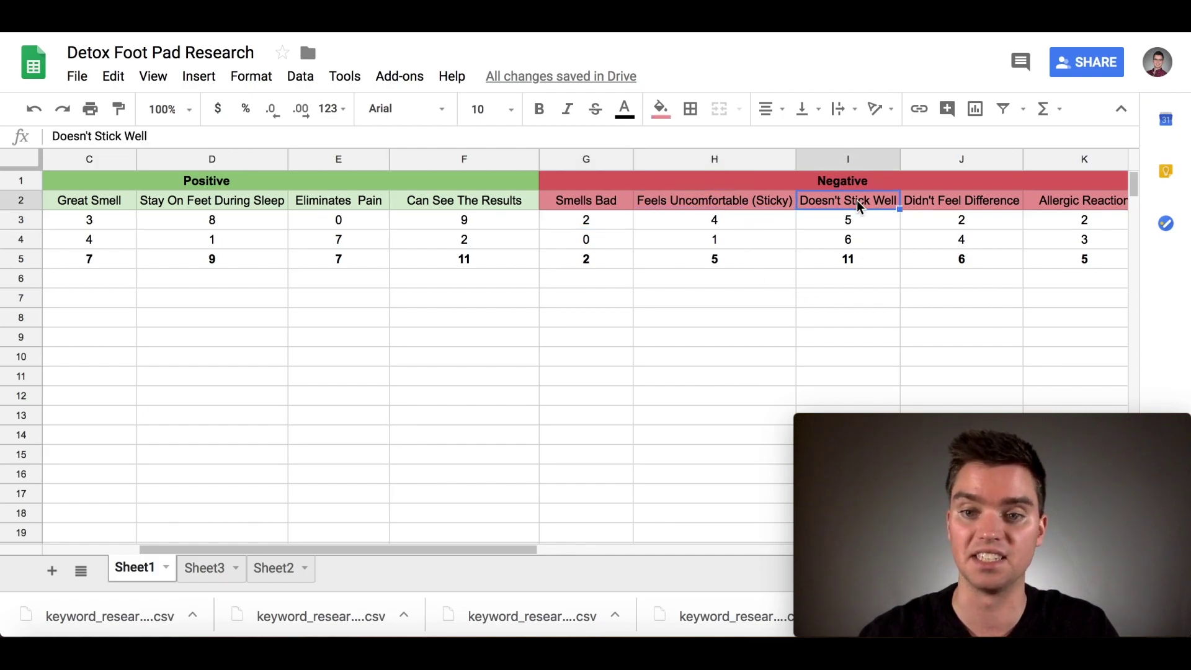
scroll(943, 229, "right", 2)
left_click(880, 199)
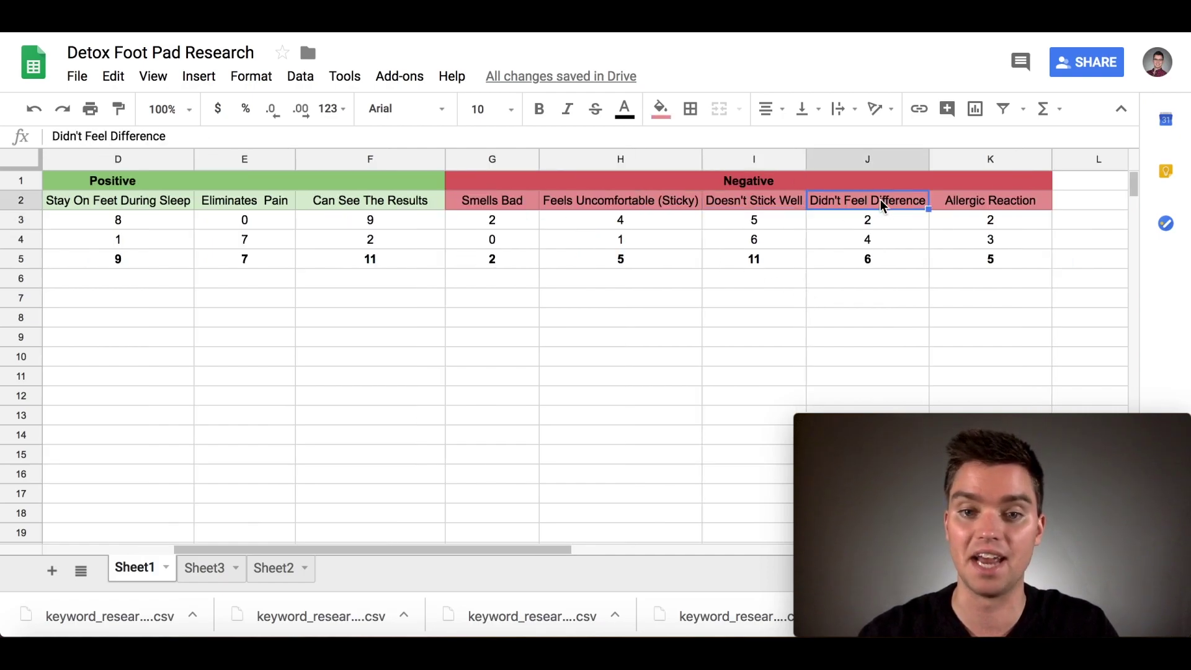
left_click(975, 202)
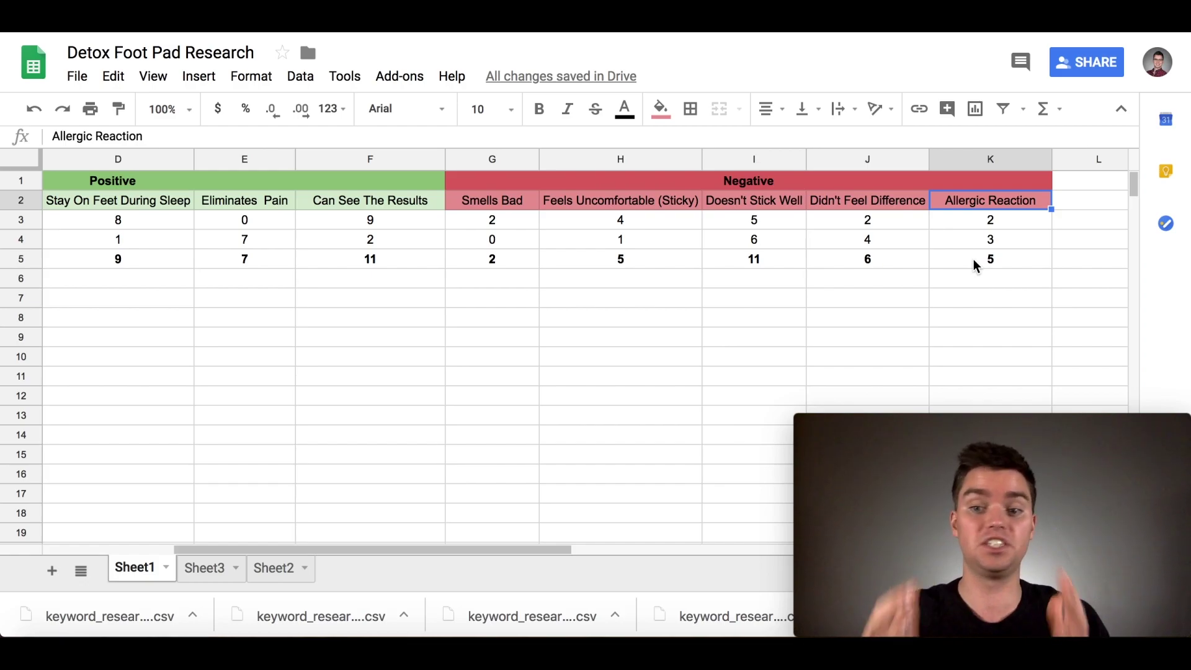
left_click(638, 317)
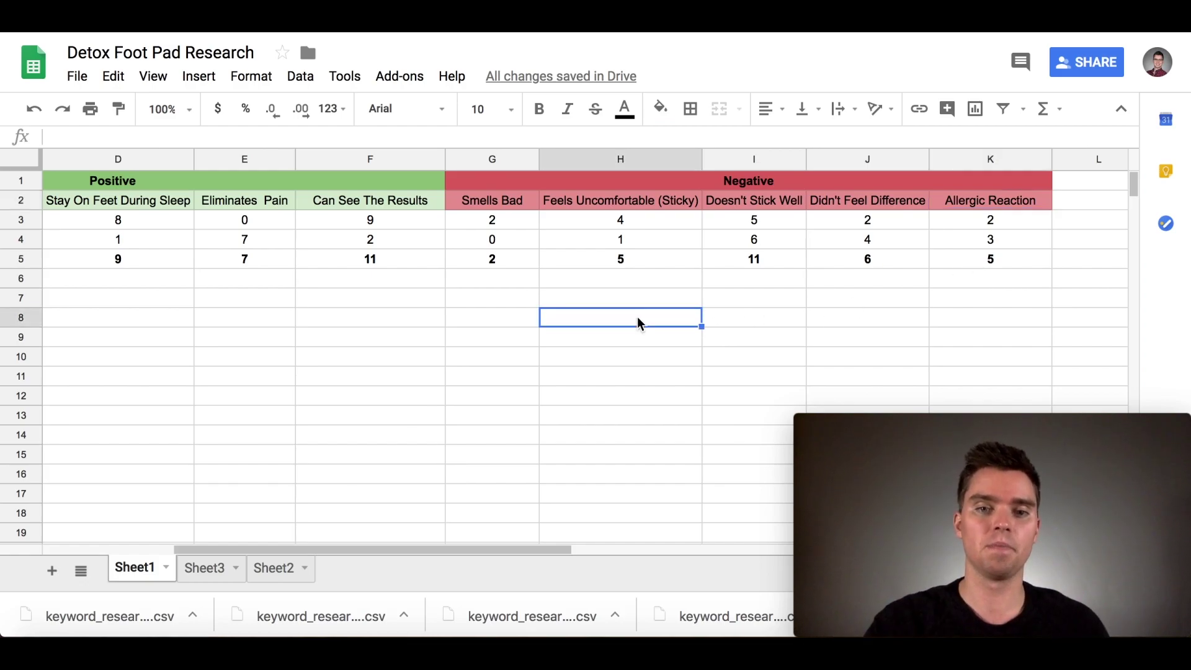
scroll(638, 316, "left", 4)
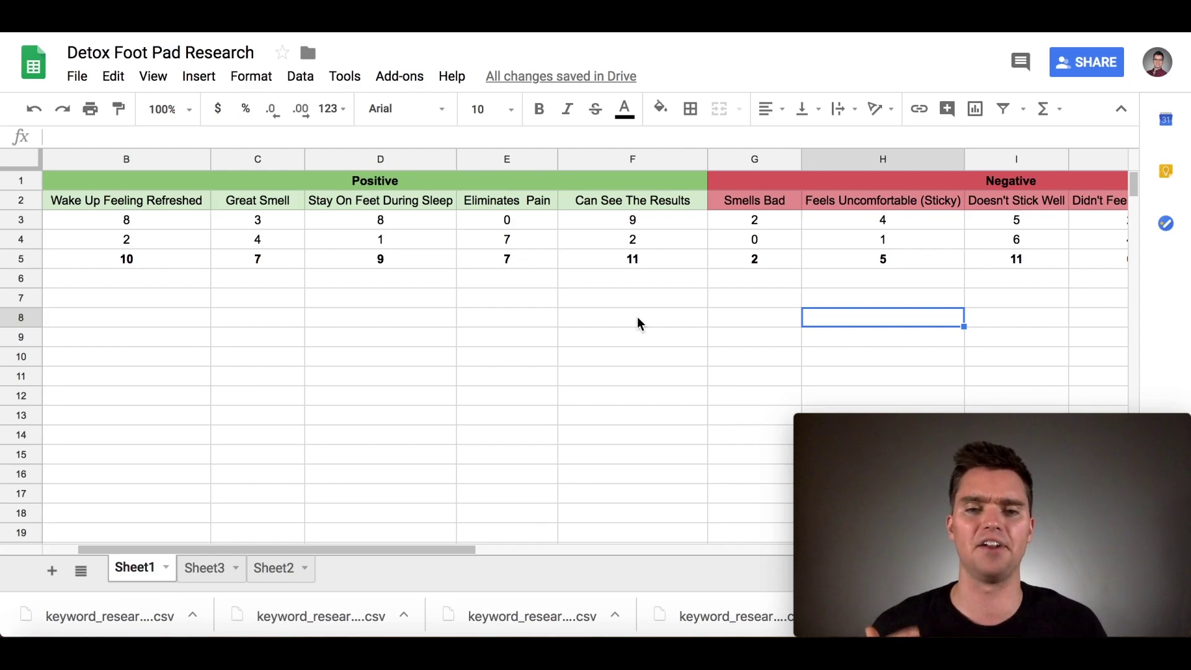
scroll(724, 308, "right", 5)
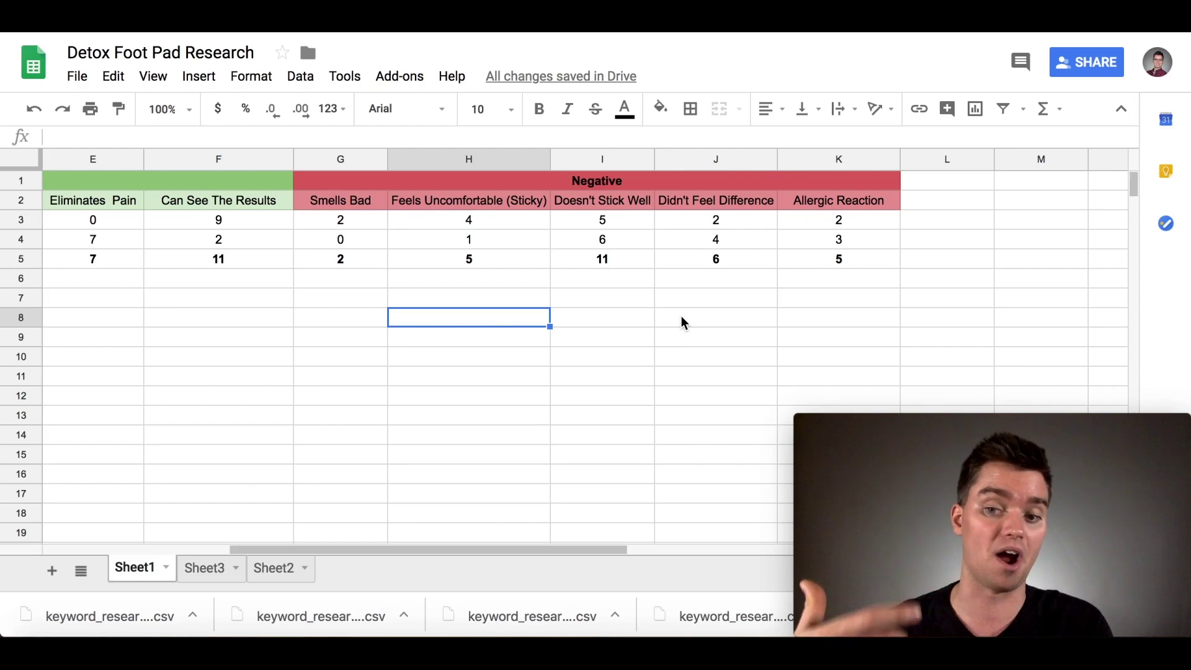
left_click(880, 260)
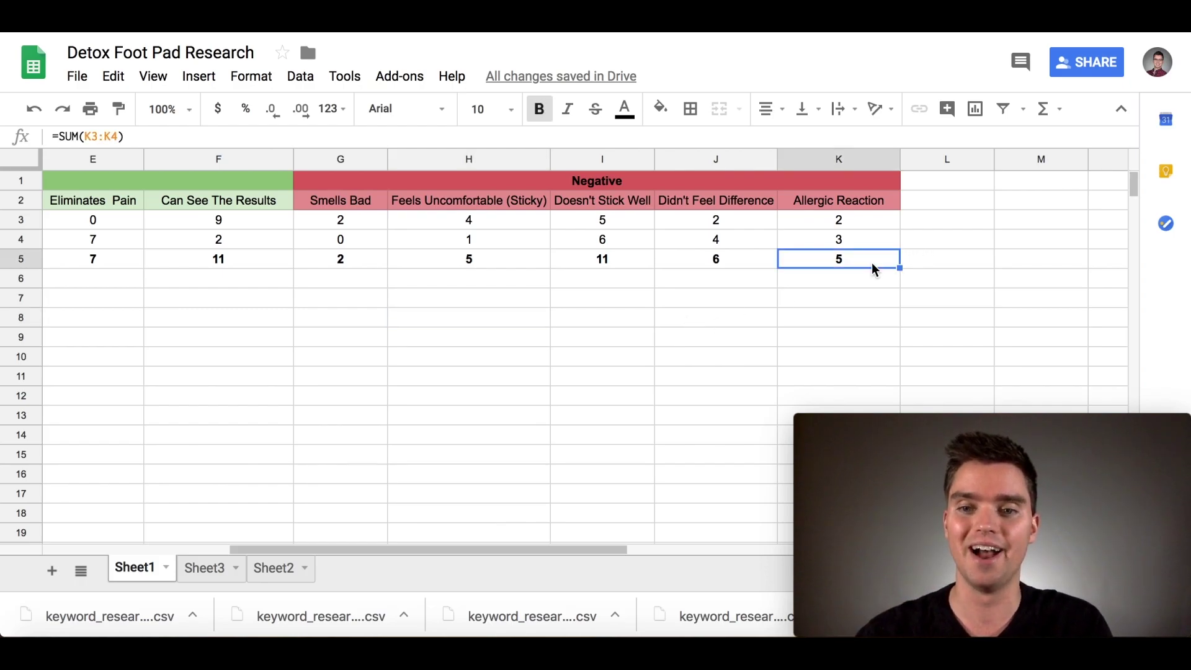
left_click_drag(873, 221, 872, 259)
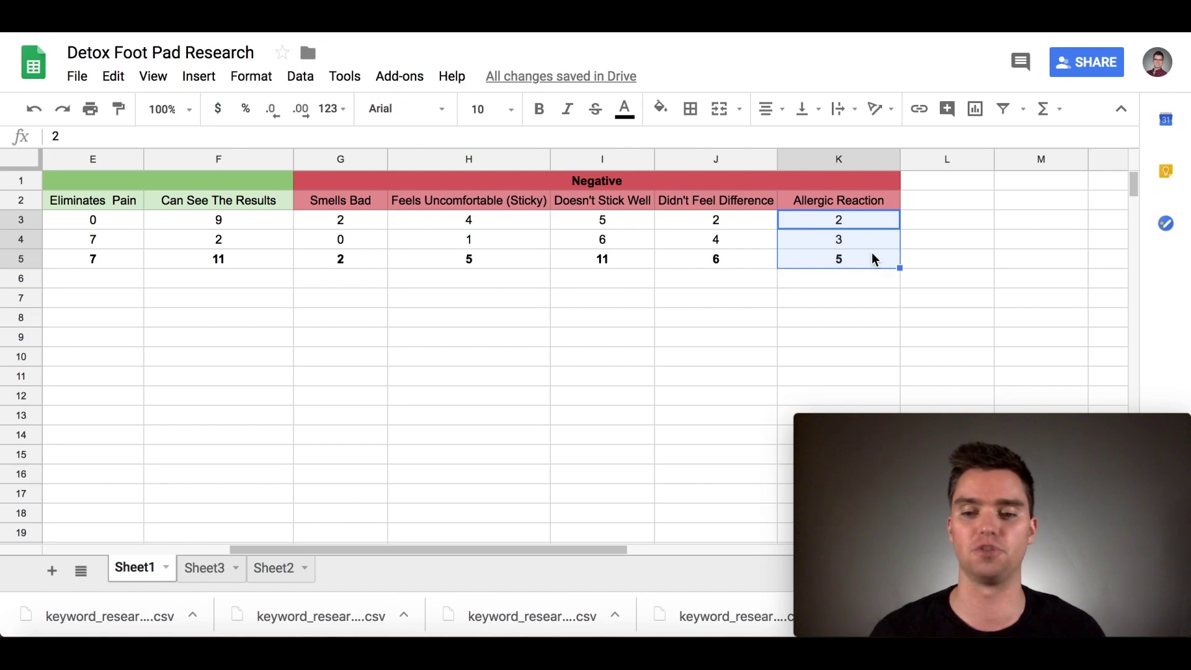
left_click(808, 293)
left_click(620, 266)
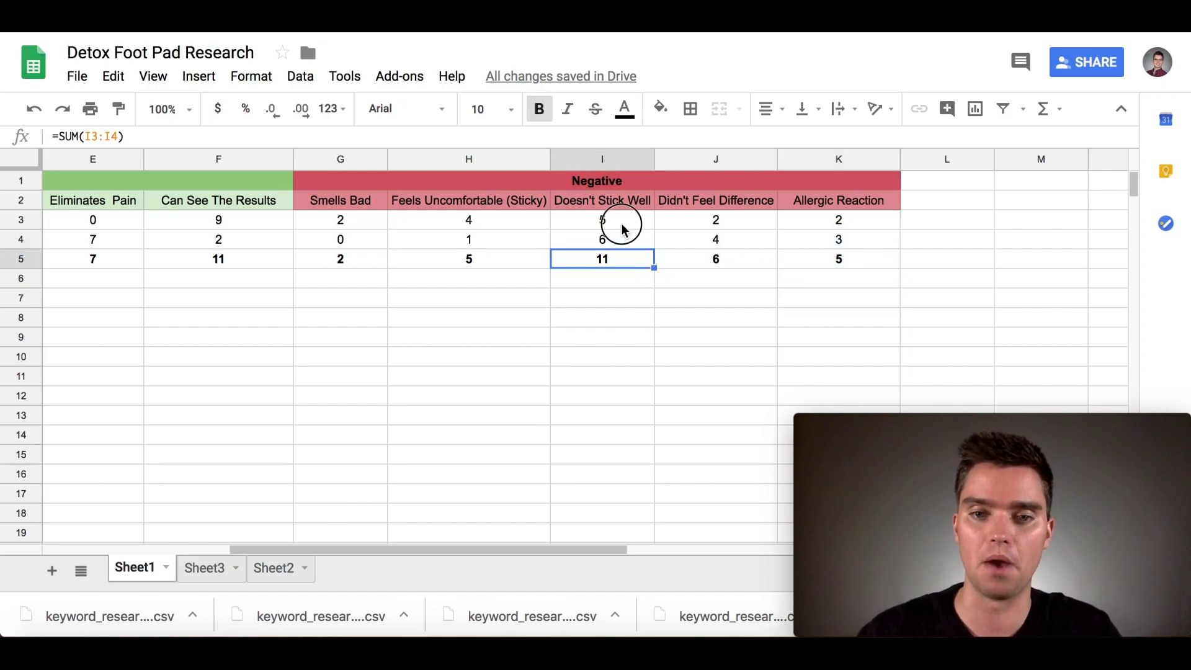
left_click_drag(619, 223, 617, 264)
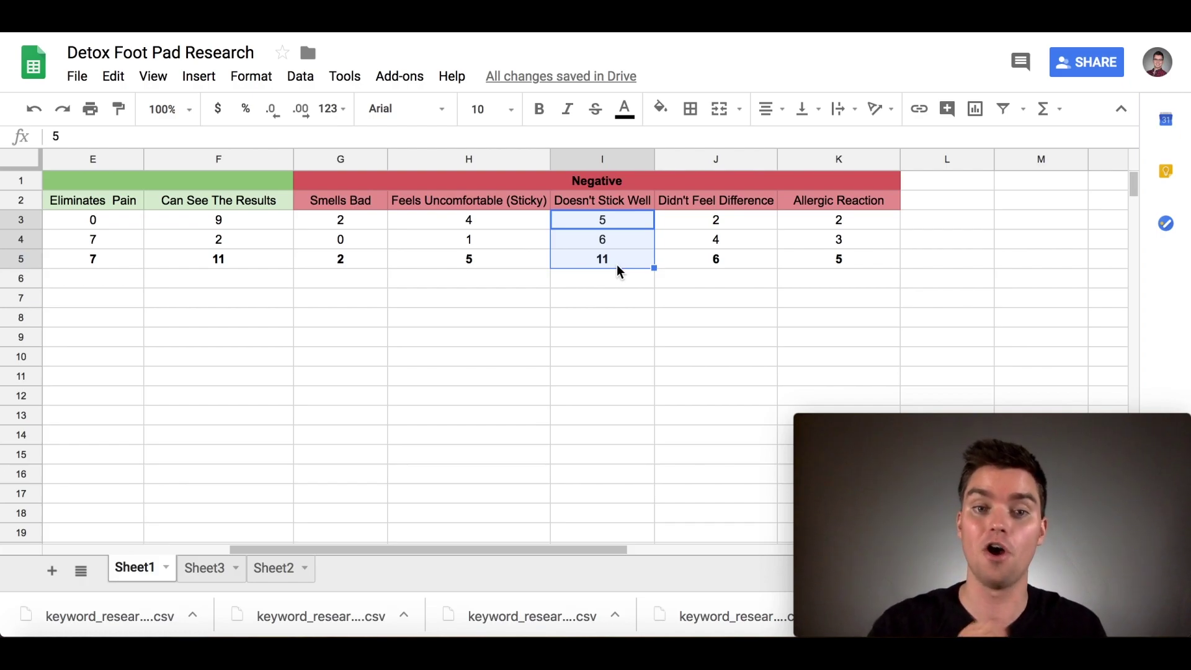
left_click(521, 263)
scroll(540, 287, "left", 2)
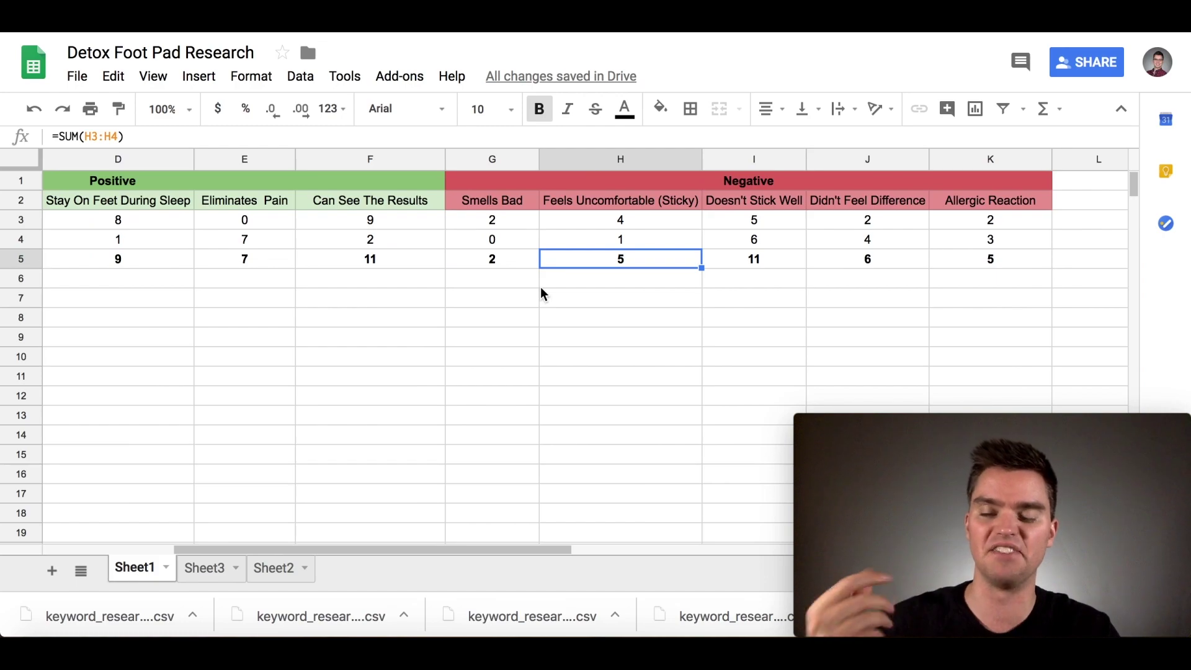
left_click_drag(752, 222, 752, 260)
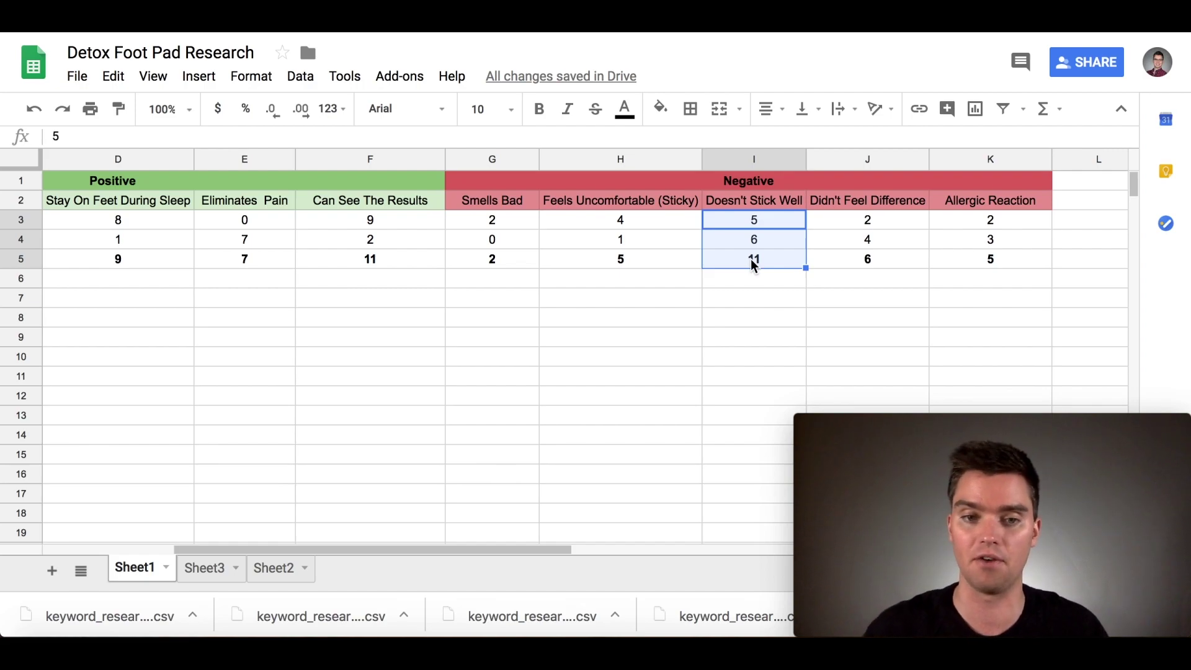
left_click(497, 267)
scroll(496, 266, "left", 5)
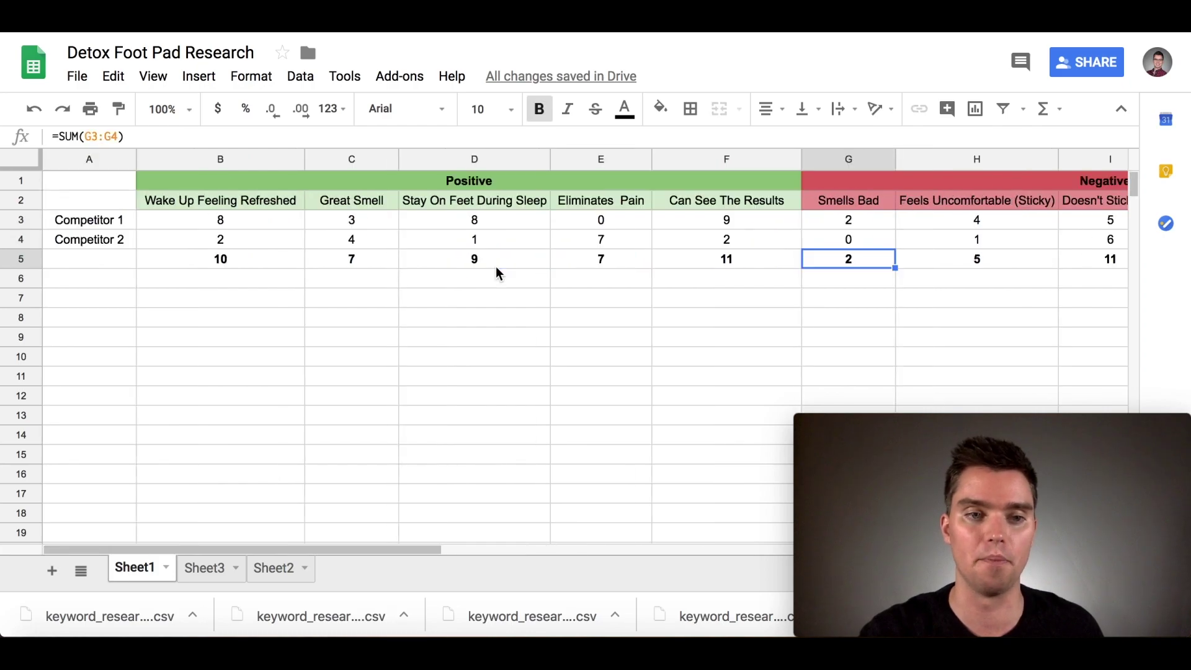
left_click(371, 259)
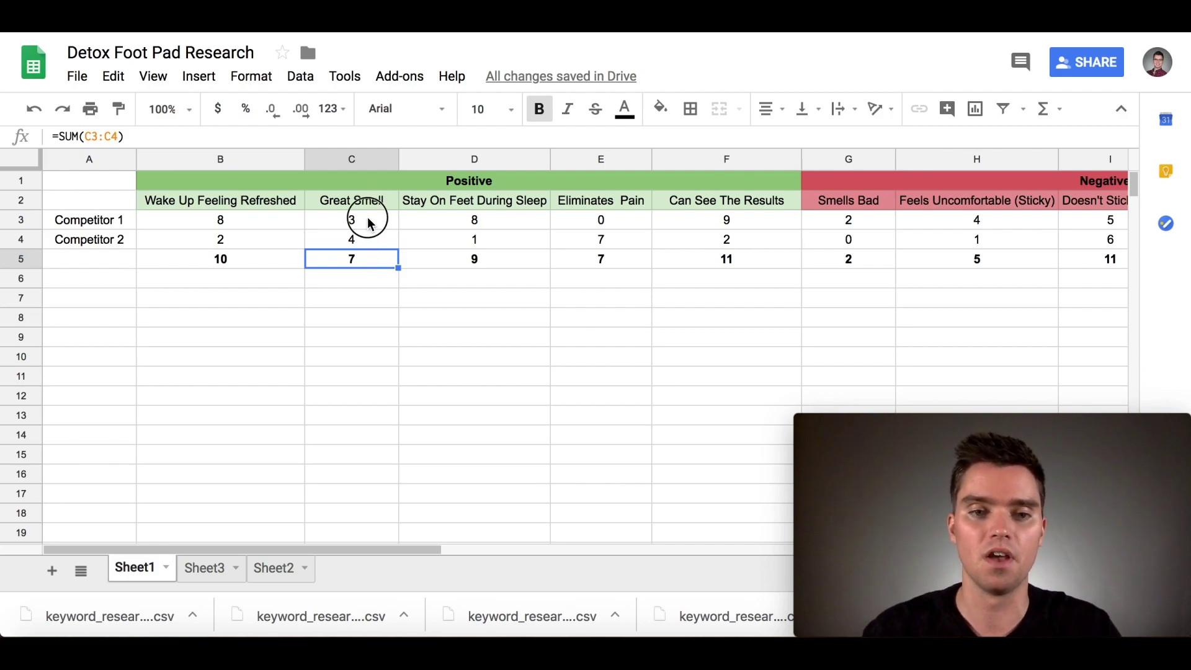
left_click_drag(367, 222, 369, 259)
left_click(372, 278)
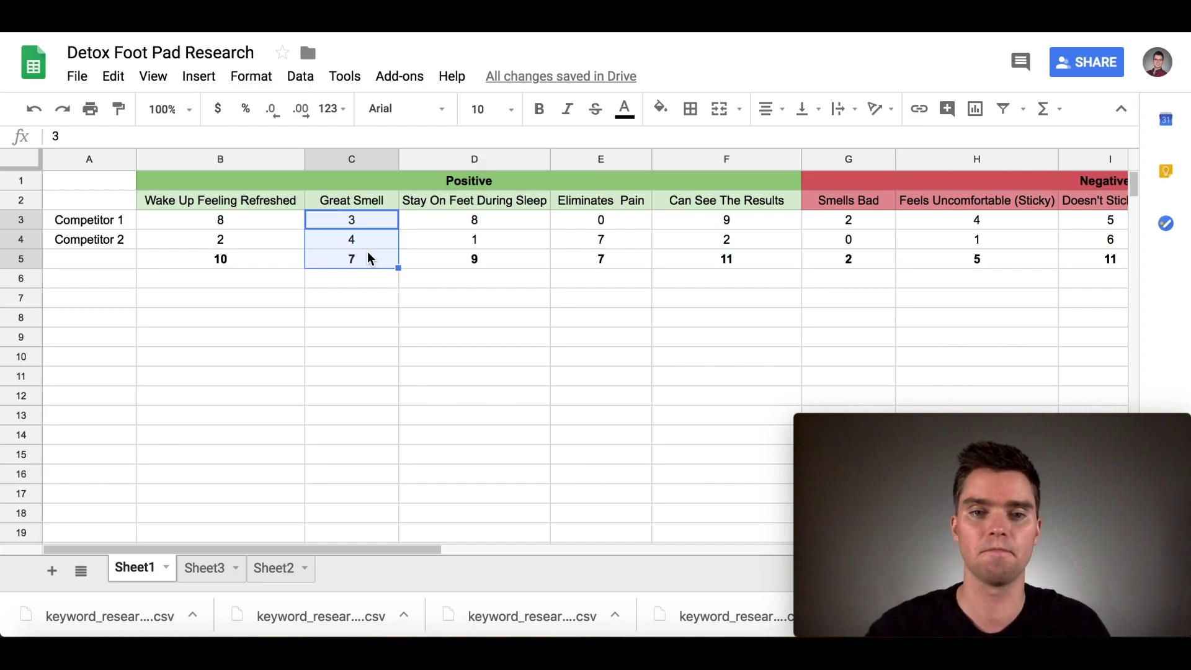
left_click(564, 313)
scroll(563, 313, "right", 2)
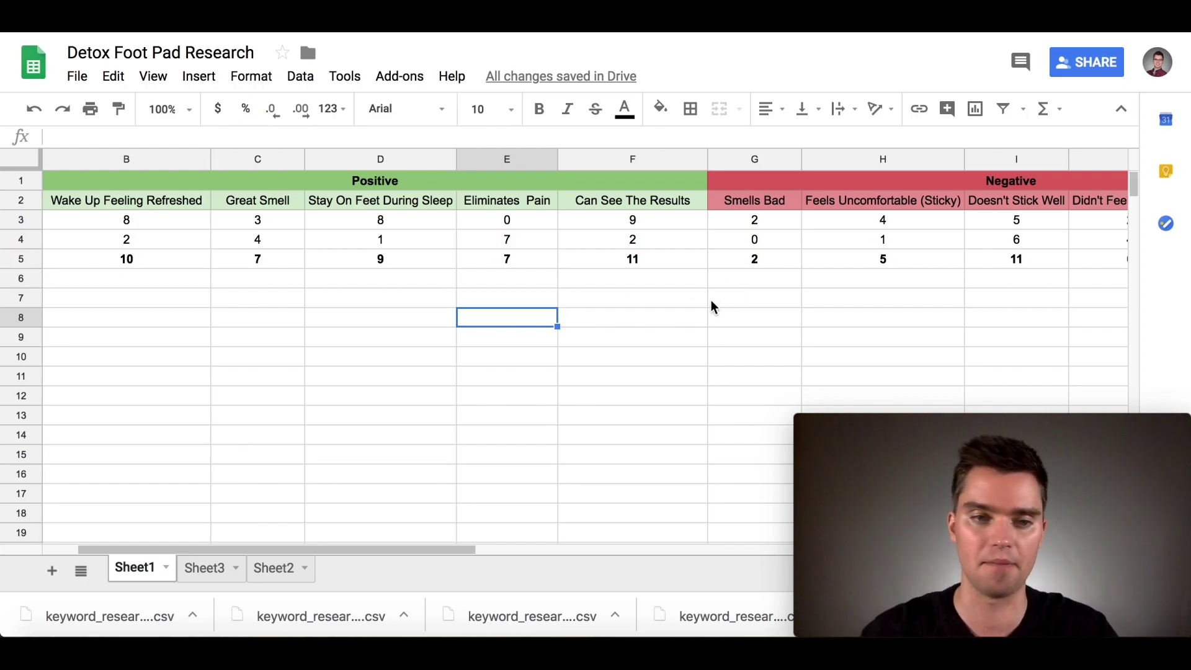
scroll(711, 304, "left", 3)
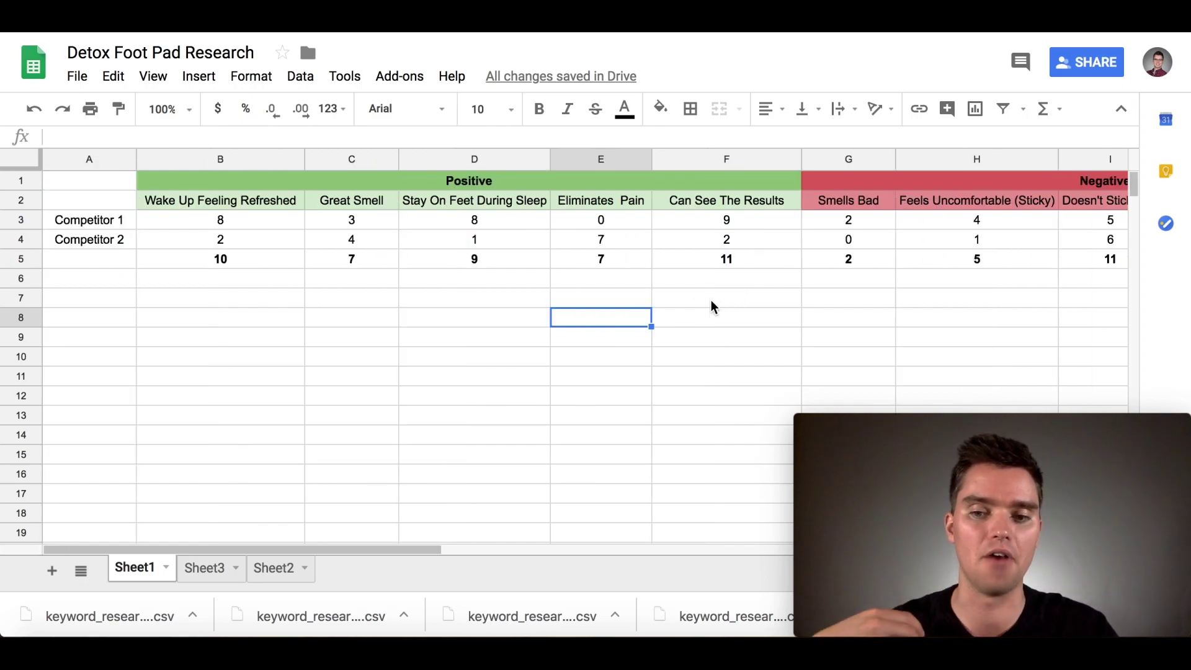